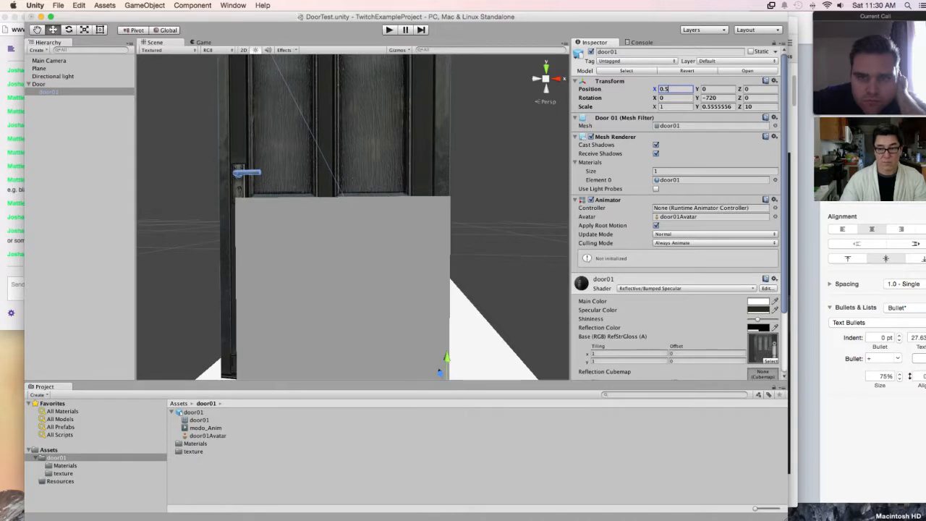
Step: Set the X position of door01 to 0.55 so the door model centres on the grey Door cube
text(6)
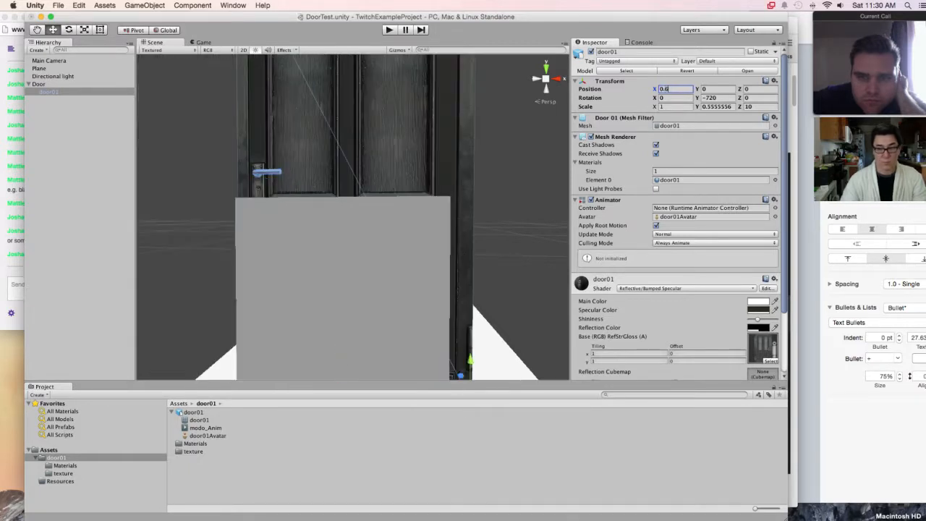
key(BackSpace)
text(5)
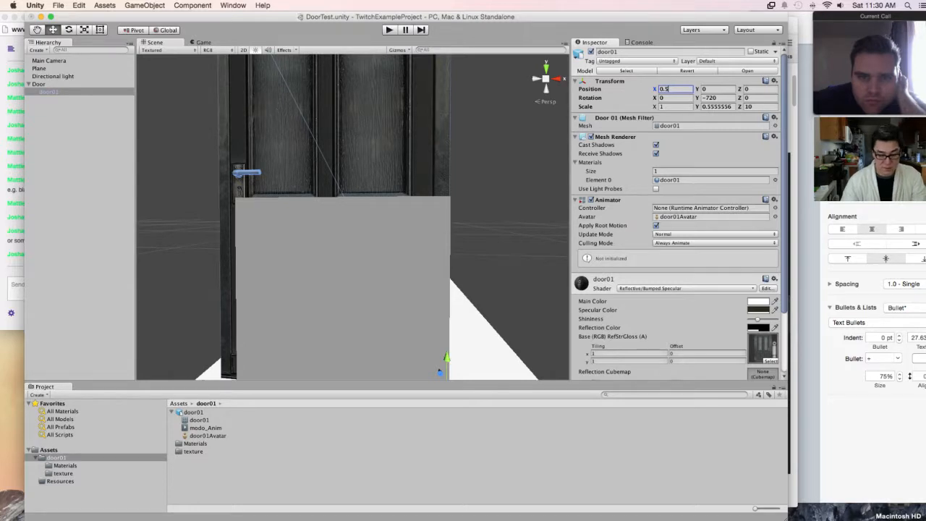
key(BackSpace)
text(6)
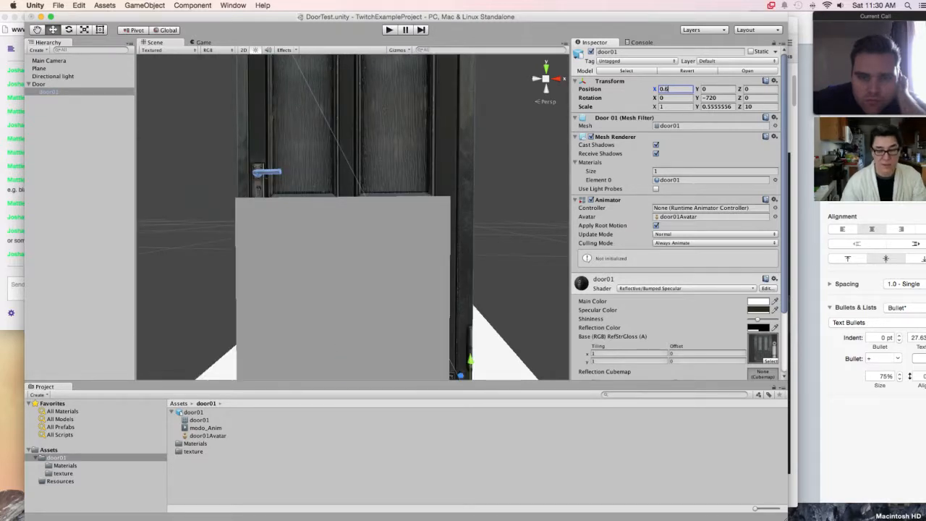
key(BackSpace)
text(55)
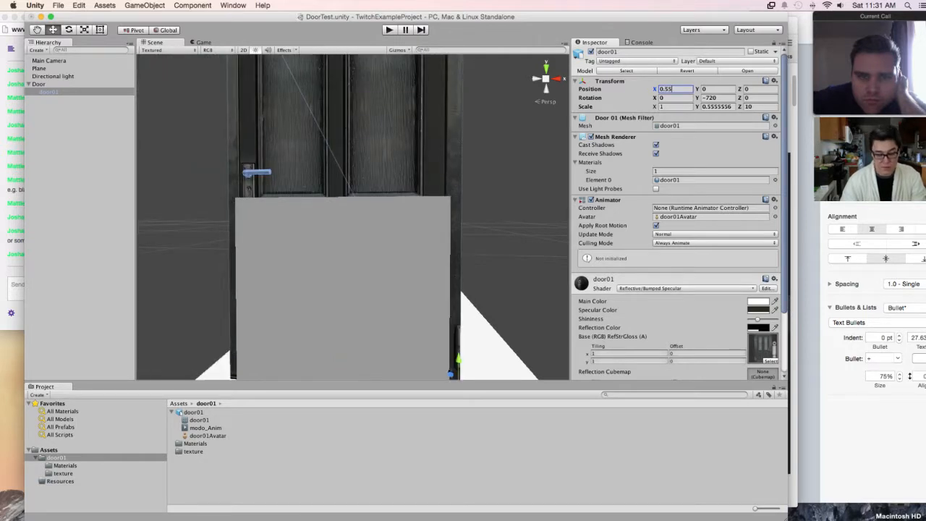
Step: Set the Y position of door01 to -0.5 so its base lines up with the bottom of the Door cube
mouse_move(347, 231)
alt+mouse_down()
mouse_move(391, 206)
mouse_move(325, 203)
mouse_move(351, 224)
alt+mouse_up()
scroll(351, 224, down, 3)
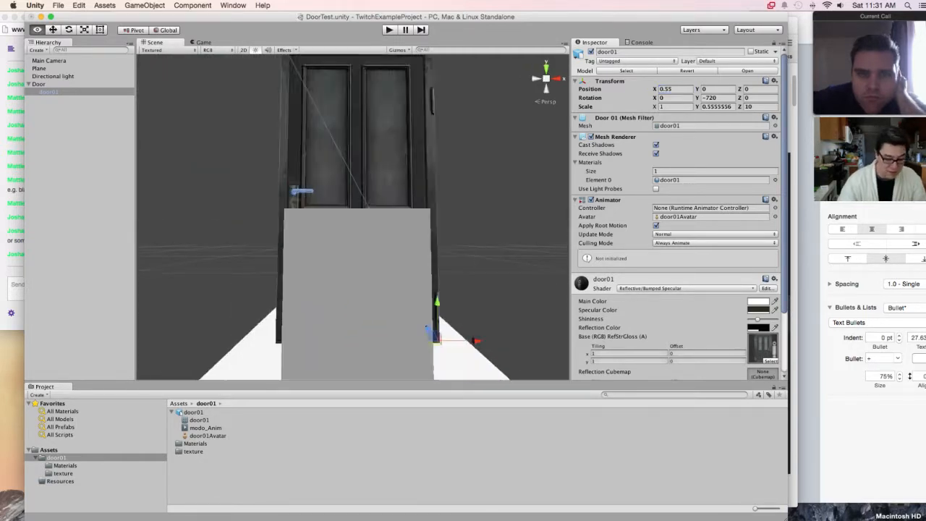
scroll(351, 224, down, 3)
middle_drag(351, 225, 337, 168)
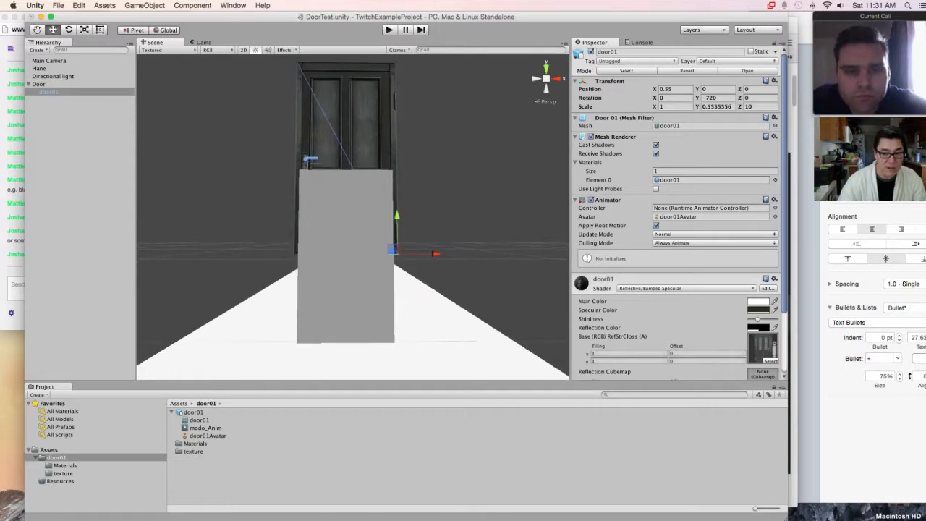
click(716, 89)
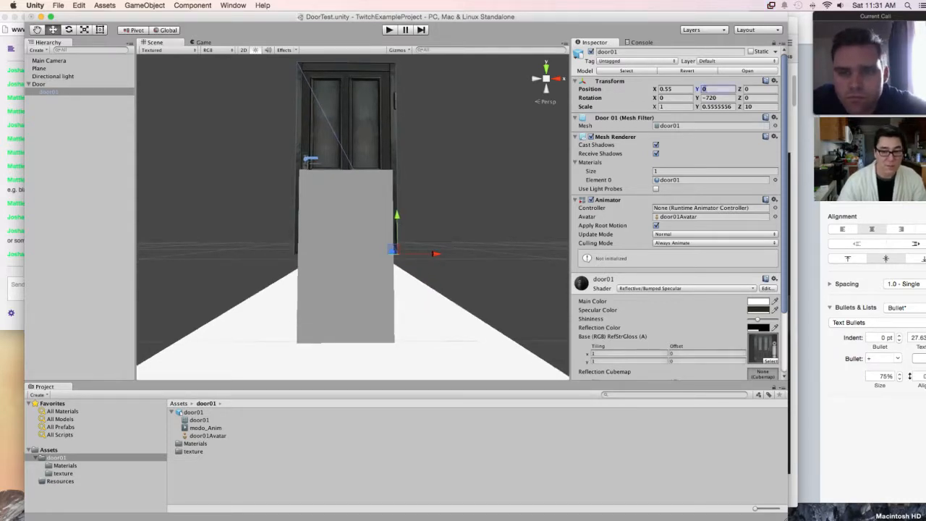
text(9)
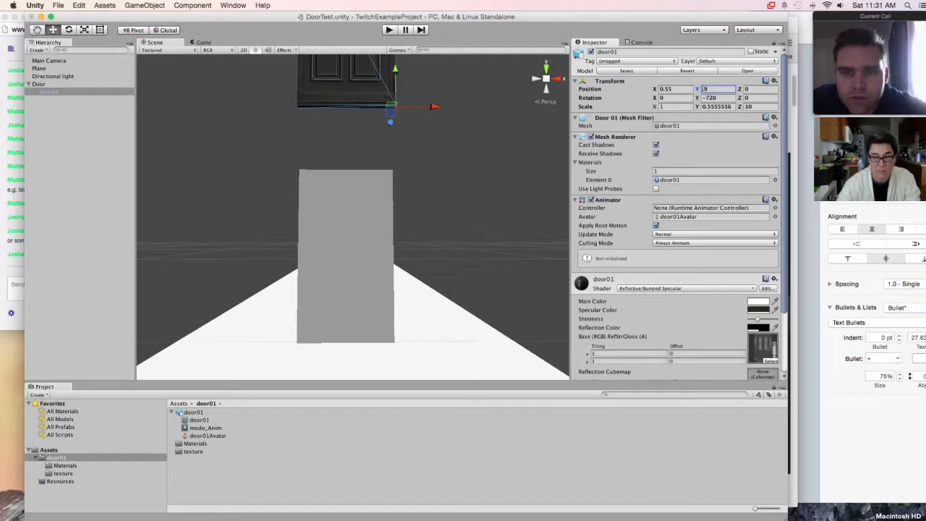
key(Home)
text(-.)
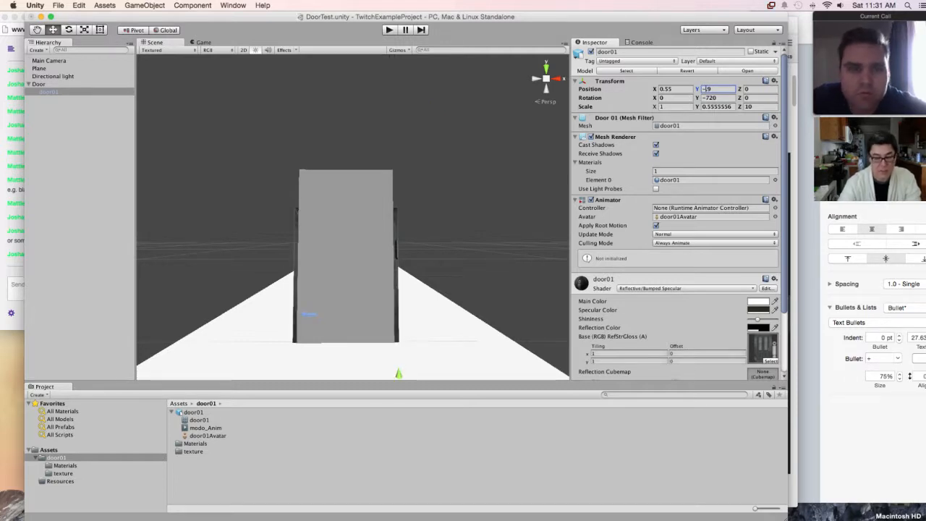
text(6)
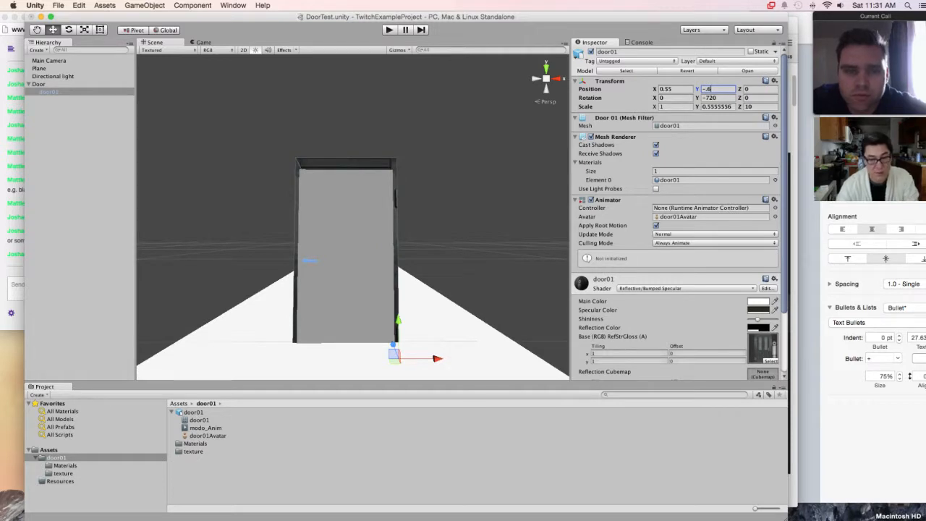
key(BackSpace)
text(4)
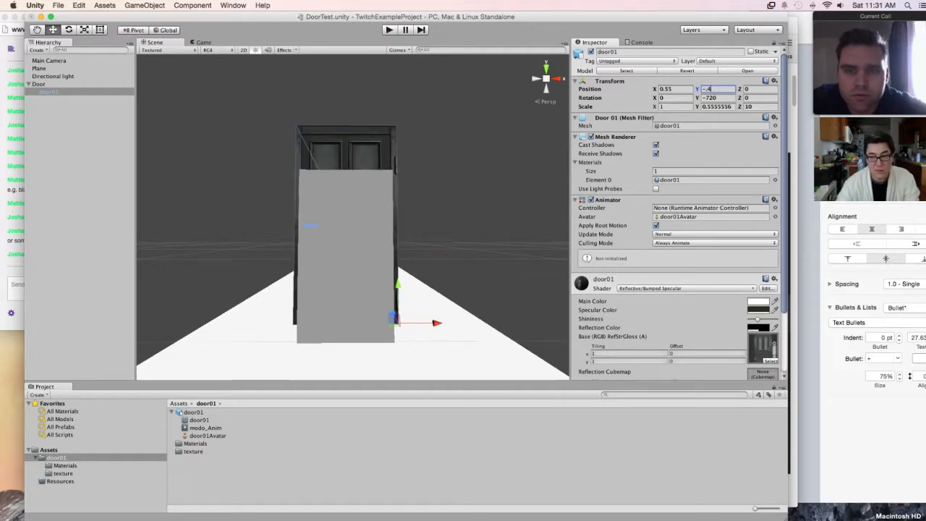
key(BackSpace)
text(5)
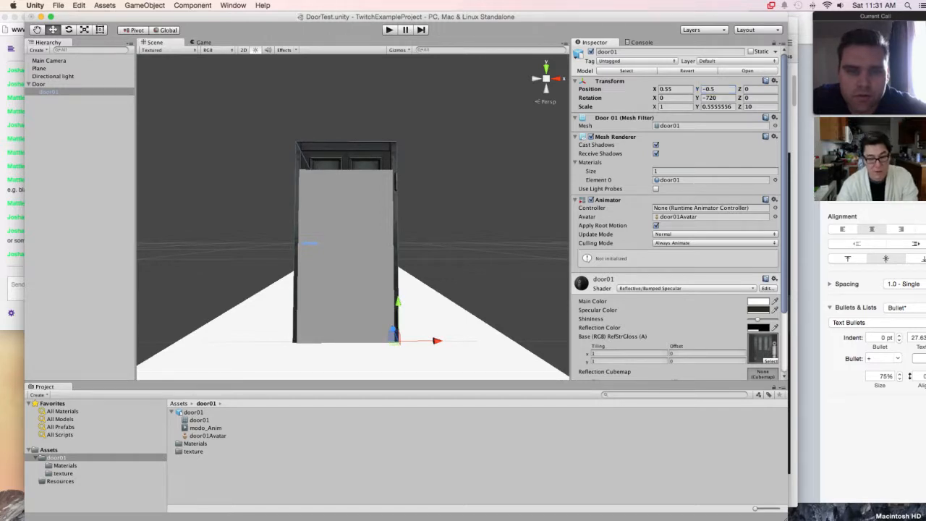
click(346, 256)
Step: Move door01 out of the Door parent to the scene's root level and delete the Door cube
click(49, 92)
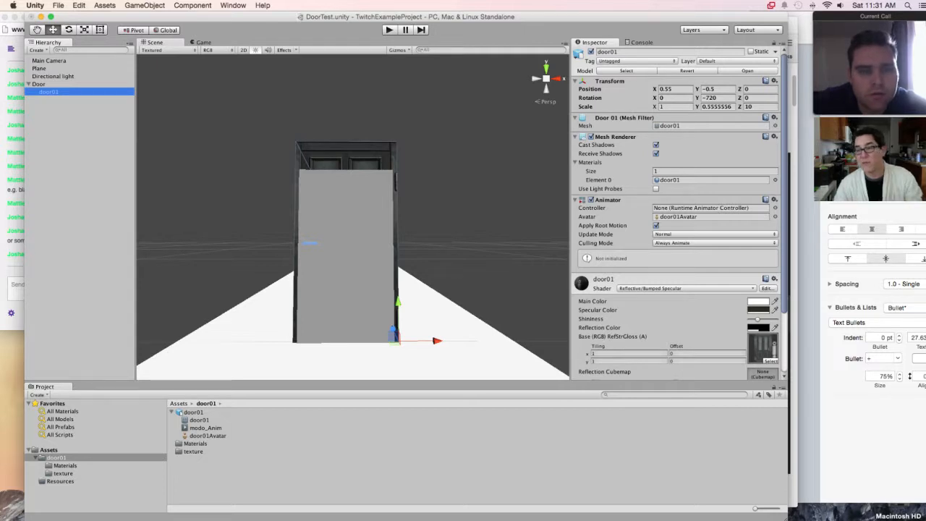
drag(49, 92, 81, 183)
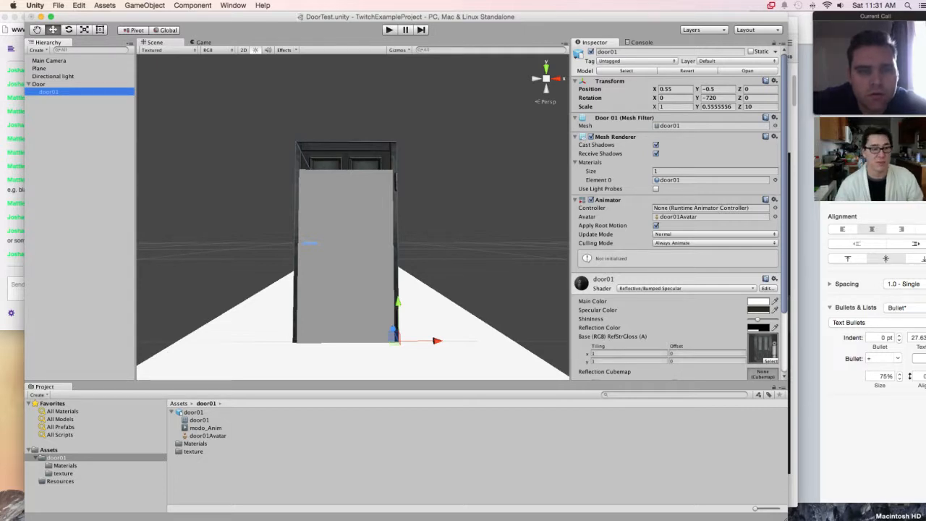
click(39, 92)
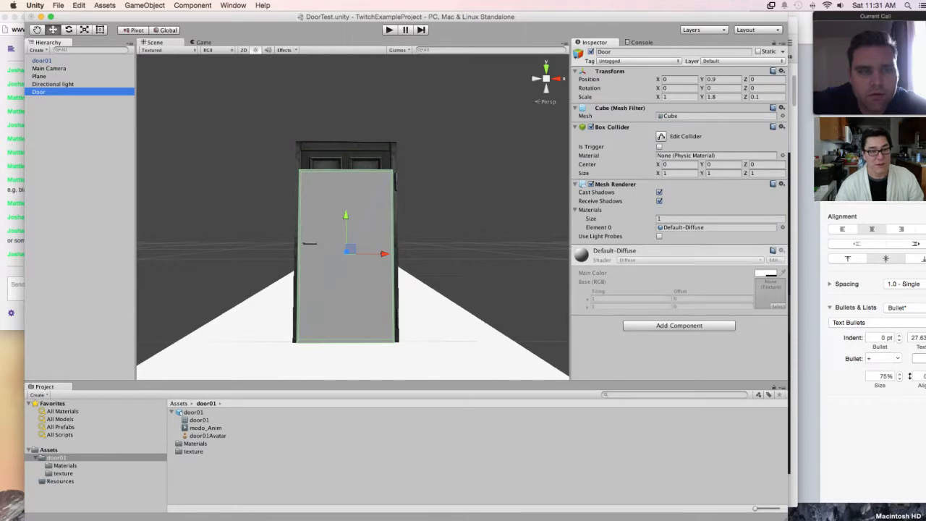
key(super+BackSpace)
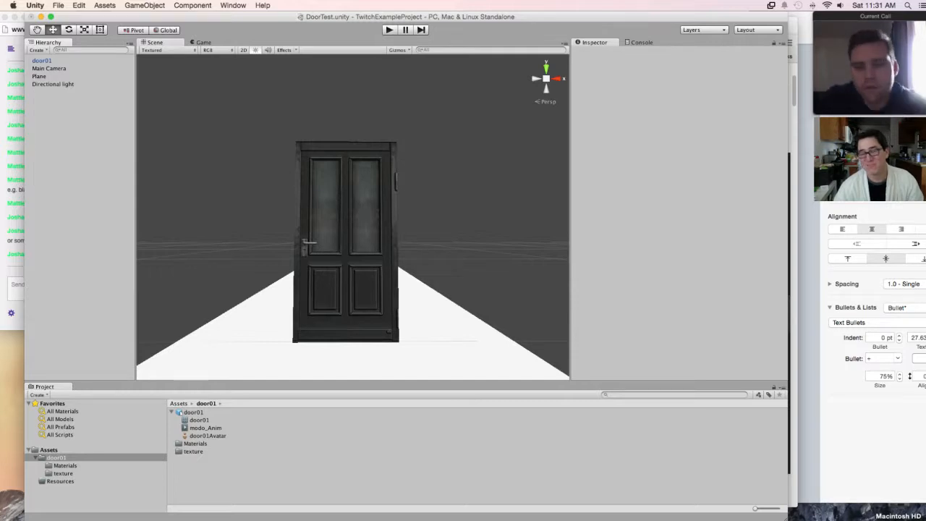
click(42, 61)
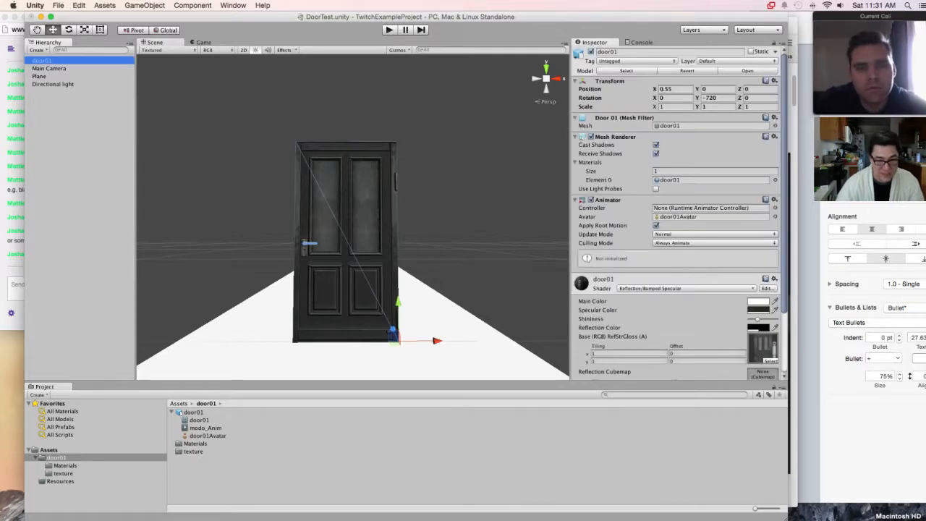
click(716, 89)
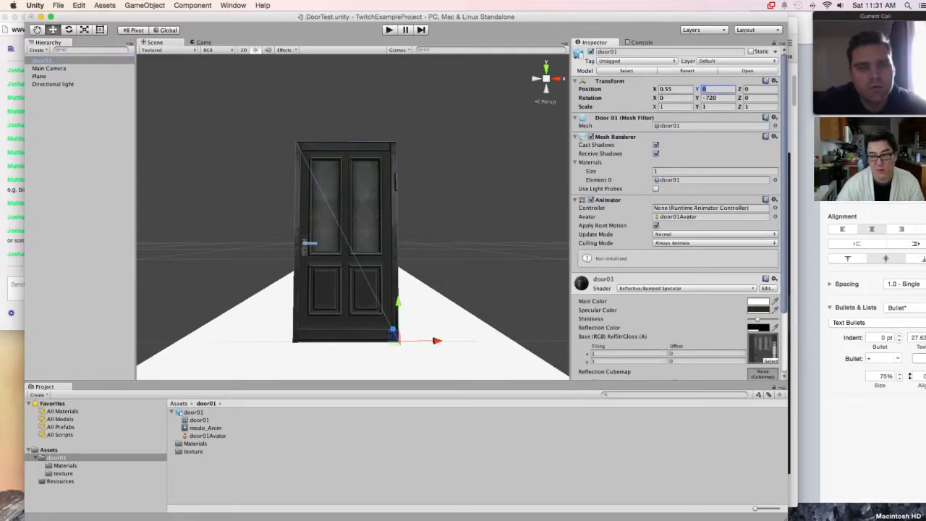
click(674, 89)
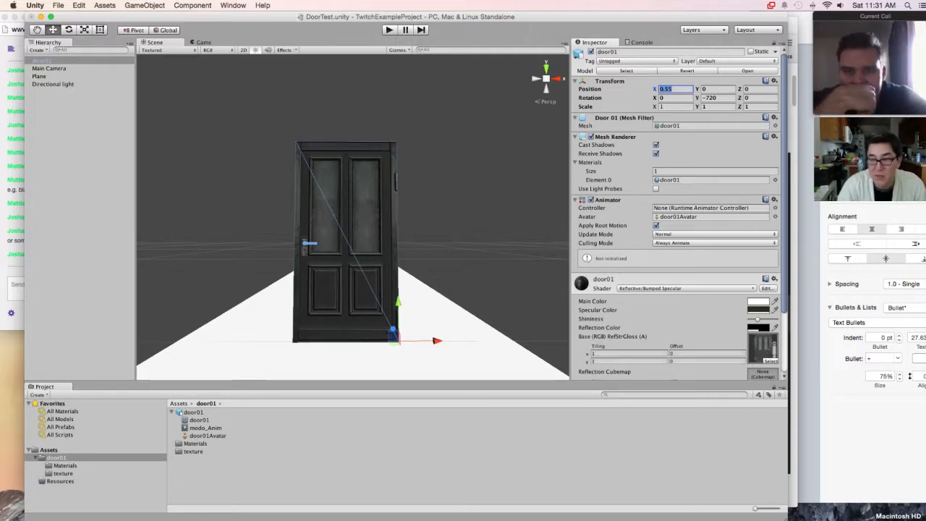
Step: Create an empty GameObject and move it away from the door to about X 8.31 and Y 8.41
click(38, 50)
click(57, 60)
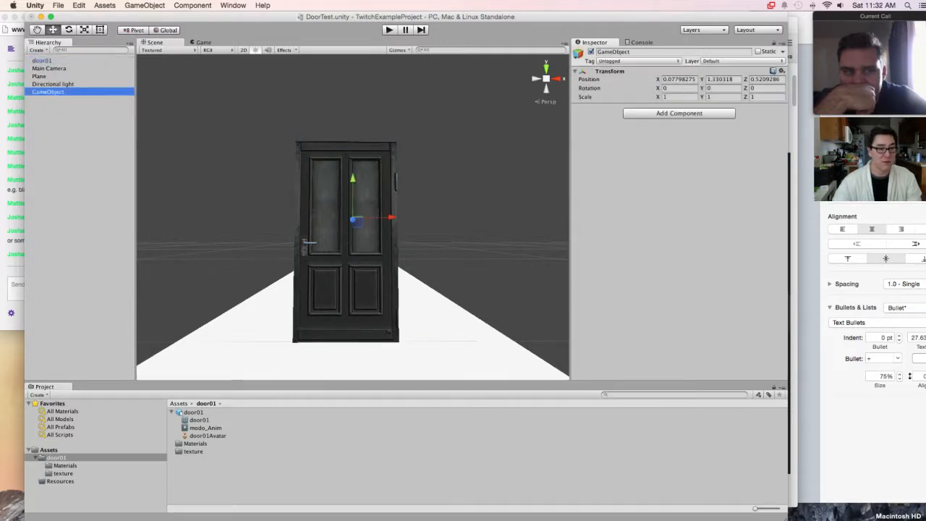
key(f)
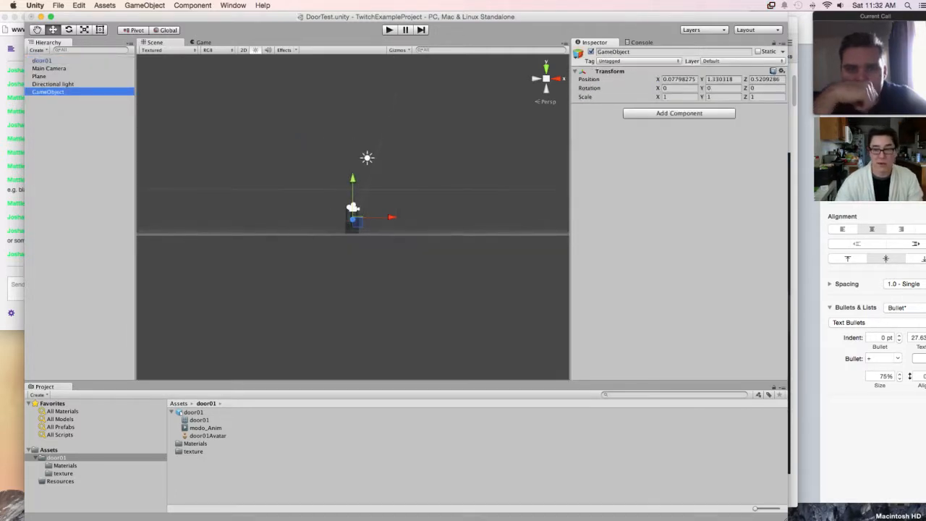
drag(349, 136, 461, 300)
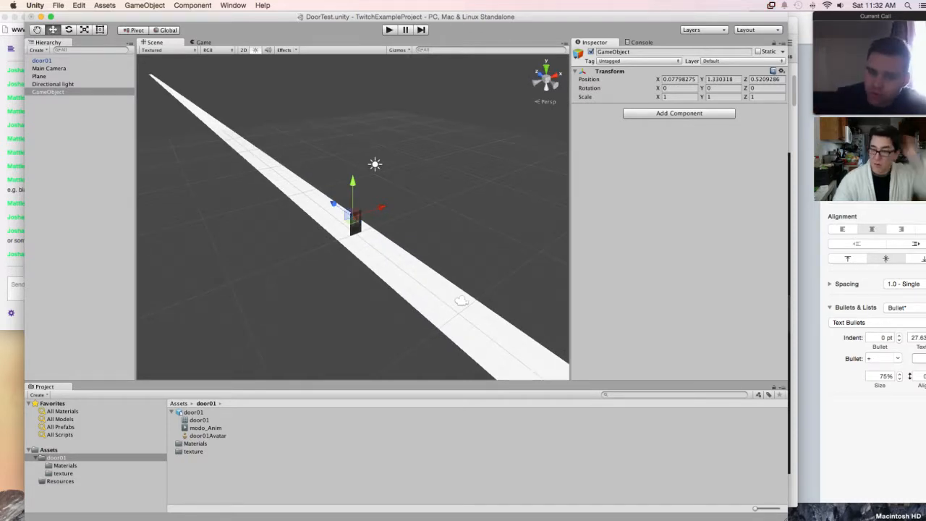
click(49, 92)
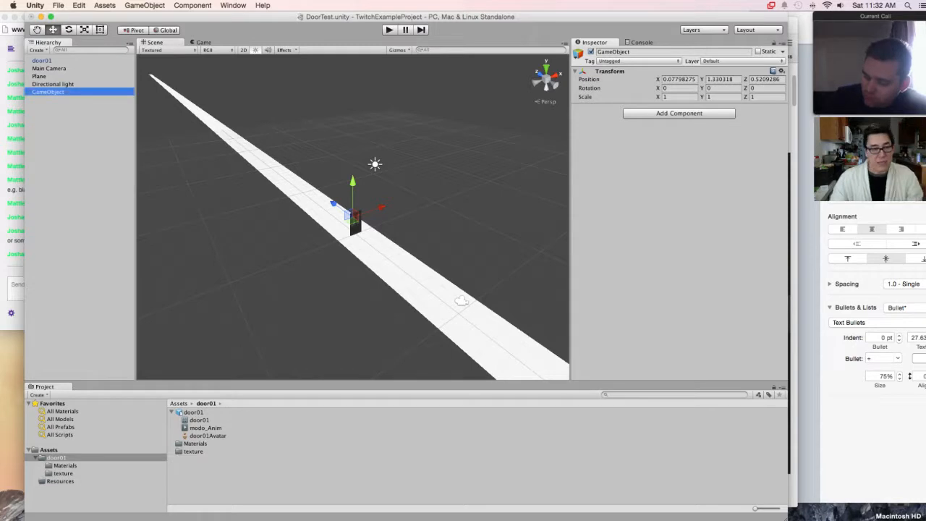
click(679, 80)
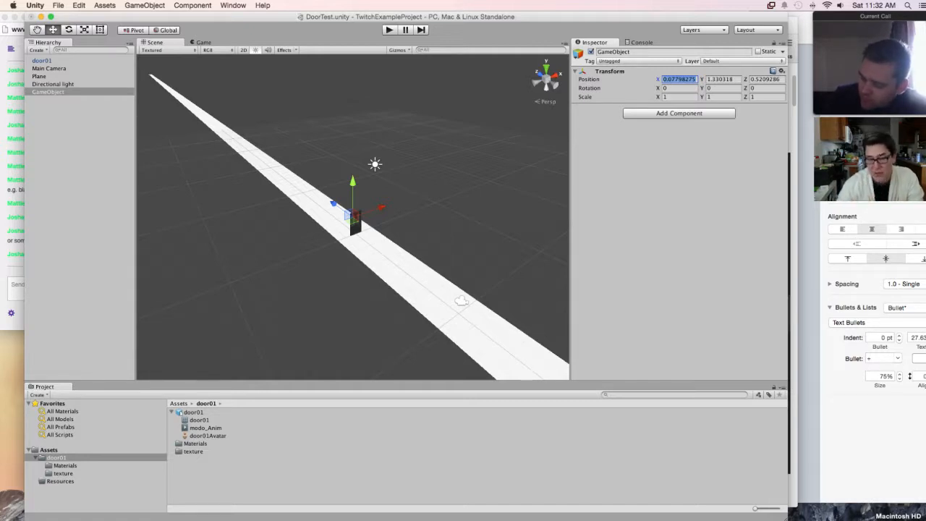
drag(352, 183, 352, 87)
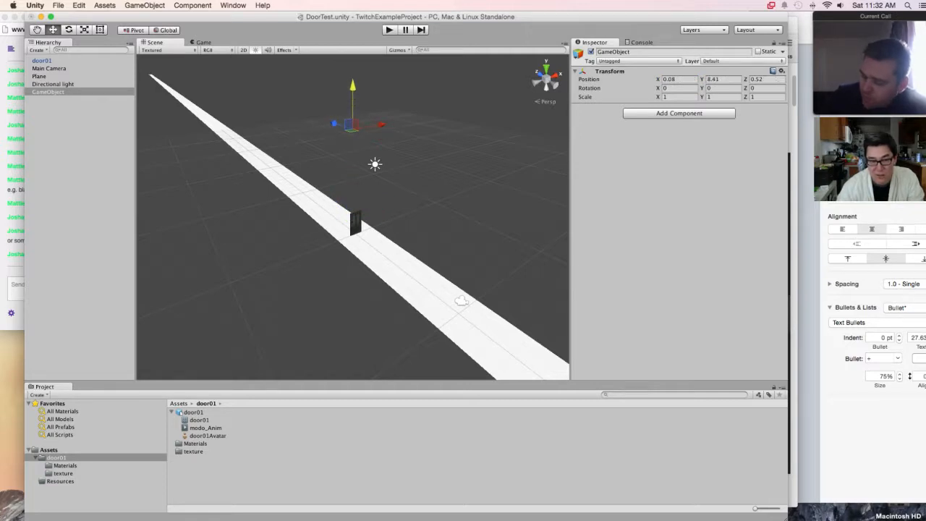
drag(381, 125, 454, 113)
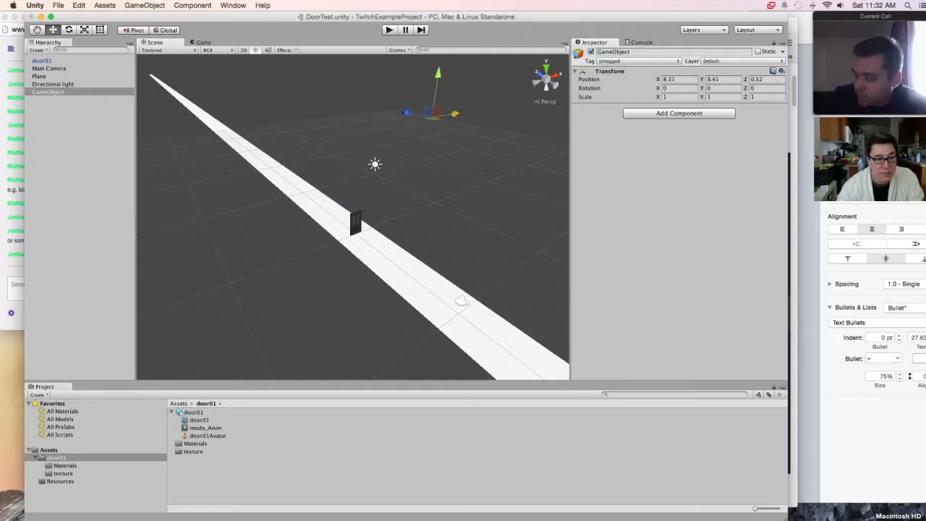
Step: Make door01 a child of the empty GameObject and select the parent
click(42, 61)
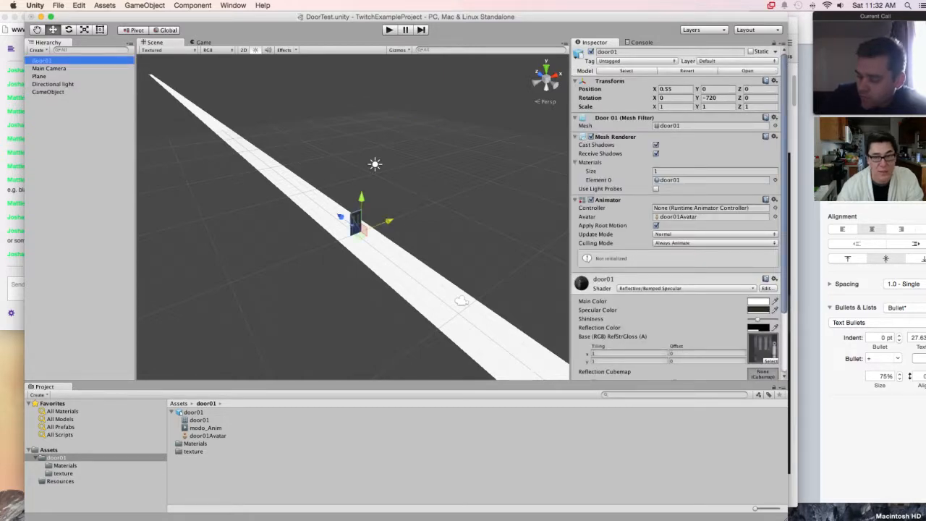
click(48, 91)
drag(42, 60, 48, 92)
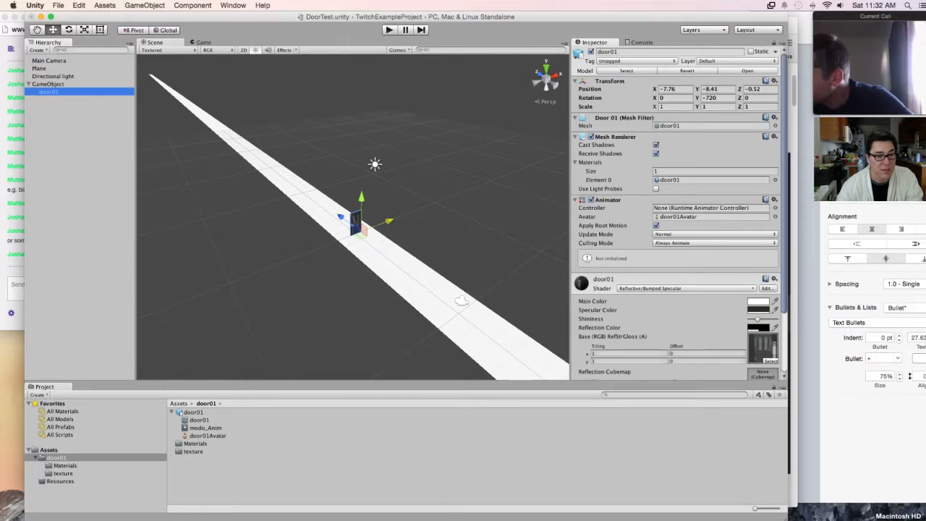
click(47, 84)
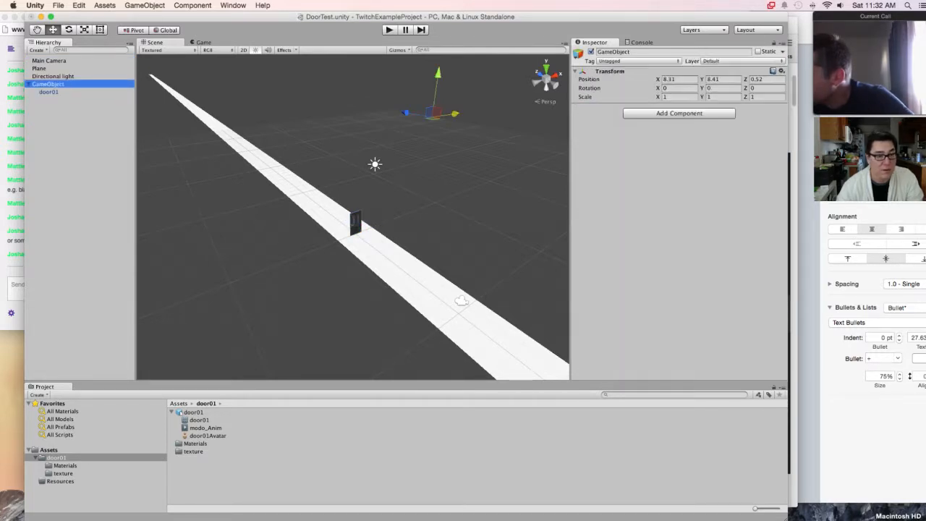
Step: Set the local X and Y position of door01 to 0 and compare its transform with the parent GameObject's
click(48, 91)
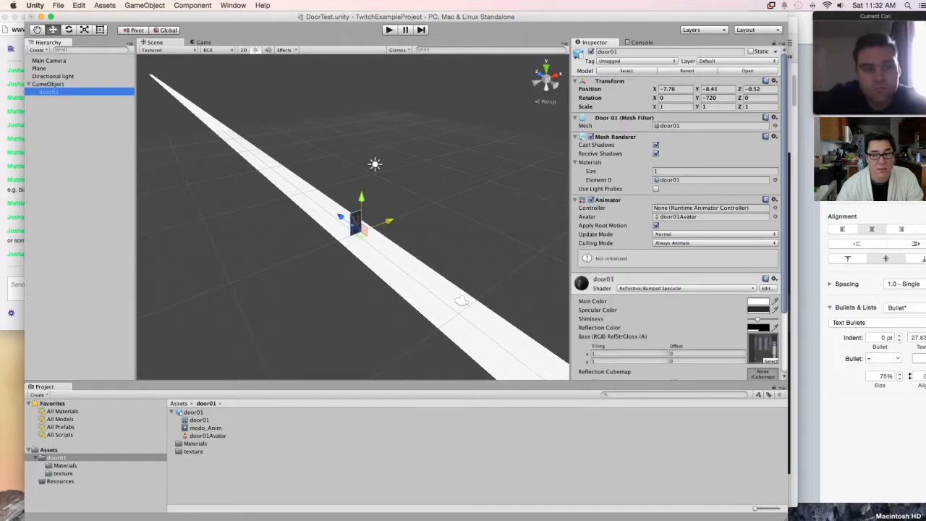
double_click(671, 89)
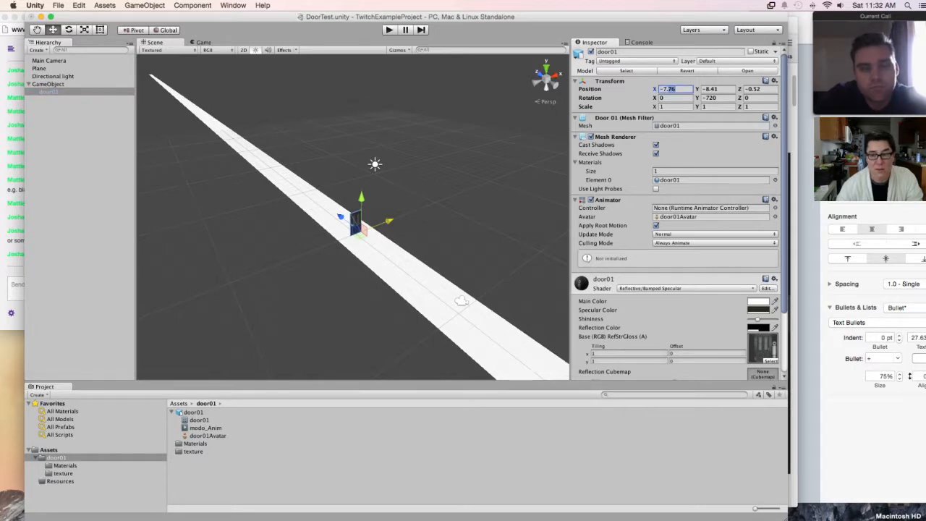
text(.)
key(BackSpace)
key(BackSpace)
key(BackSpace)
text(0)
key(Tab)
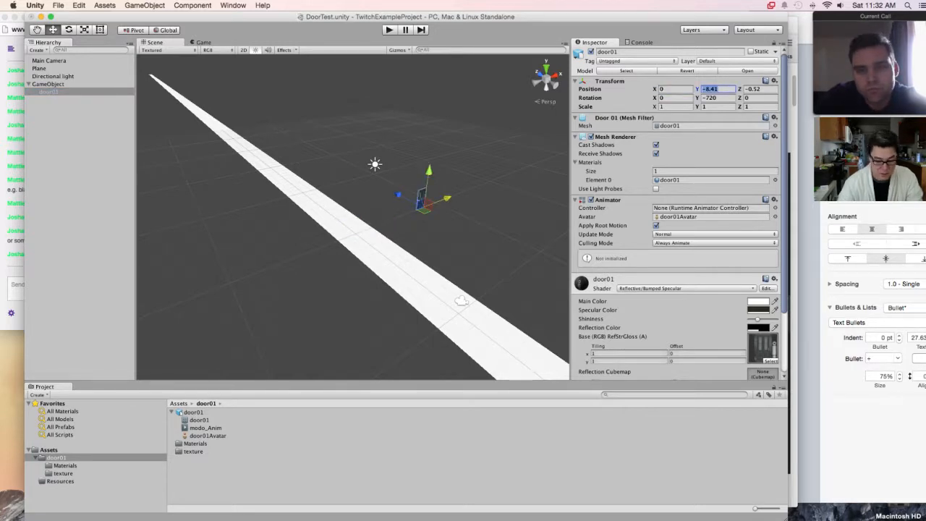
text(0)
key(Return)
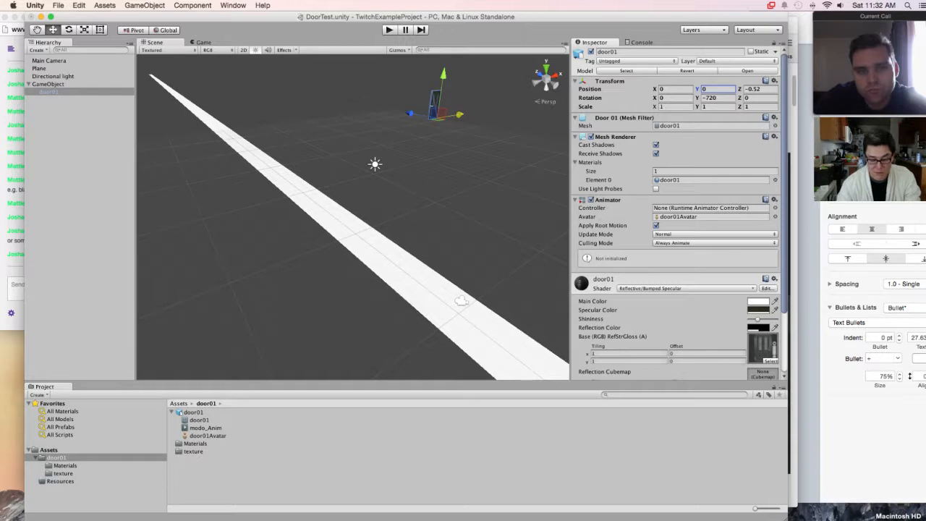
click(48, 84)
click(49, 92)
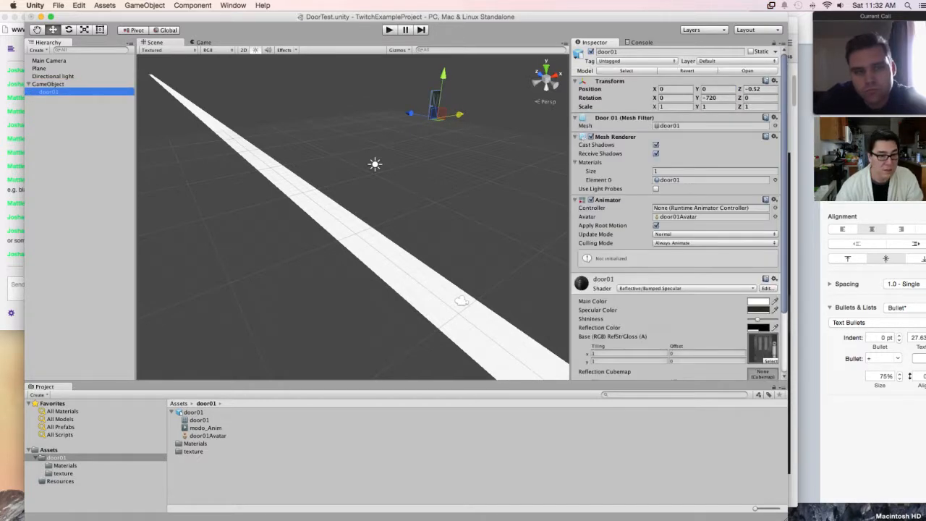
click(48, 84)
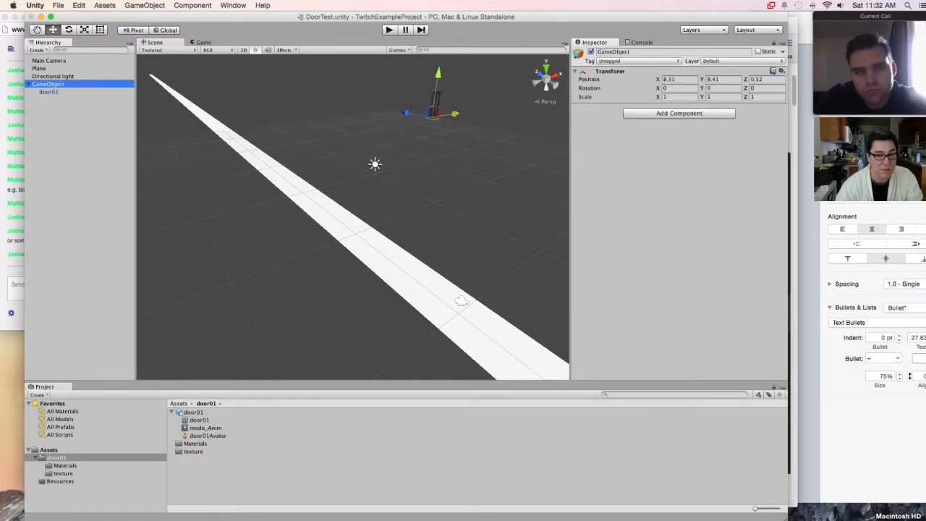
Step: Set the local Z position of door01 to 0 and compare it with the transform of its parent GameObject
click(49, 92)
click(760, 89)
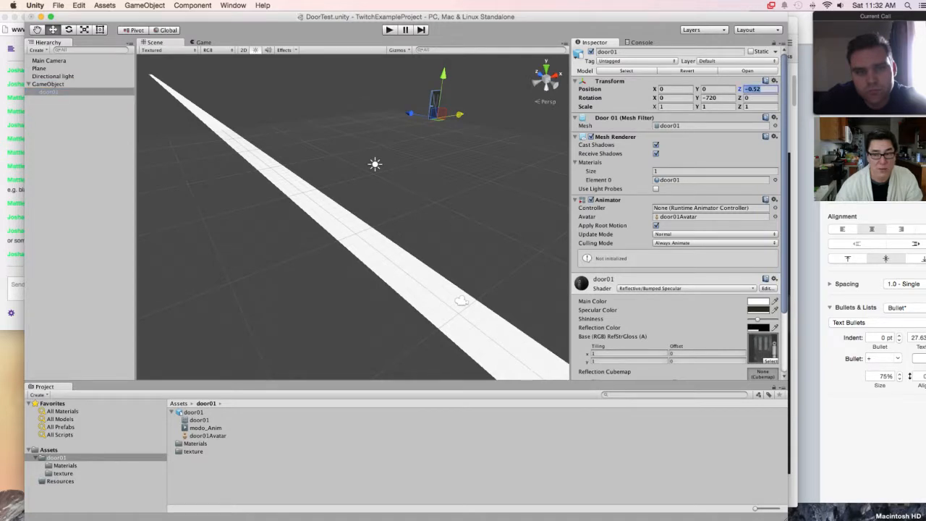
text(0)
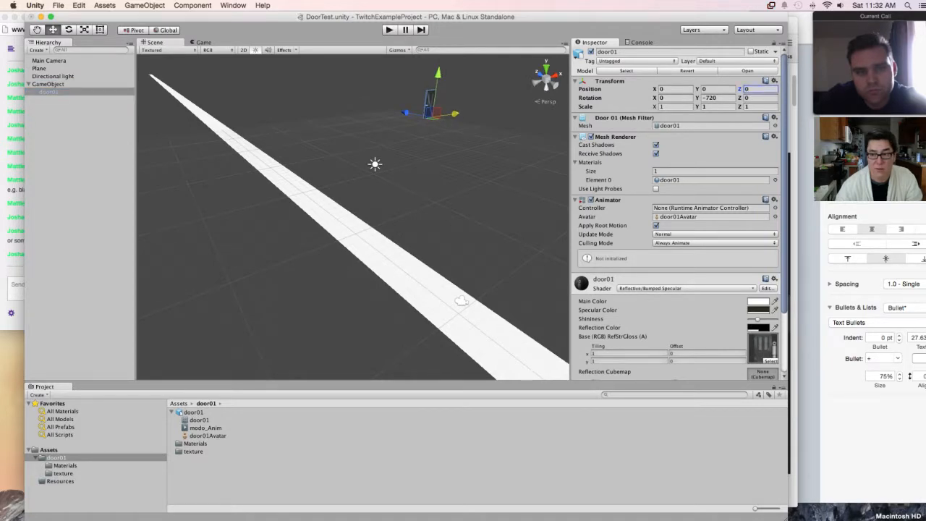
click(48, 84)
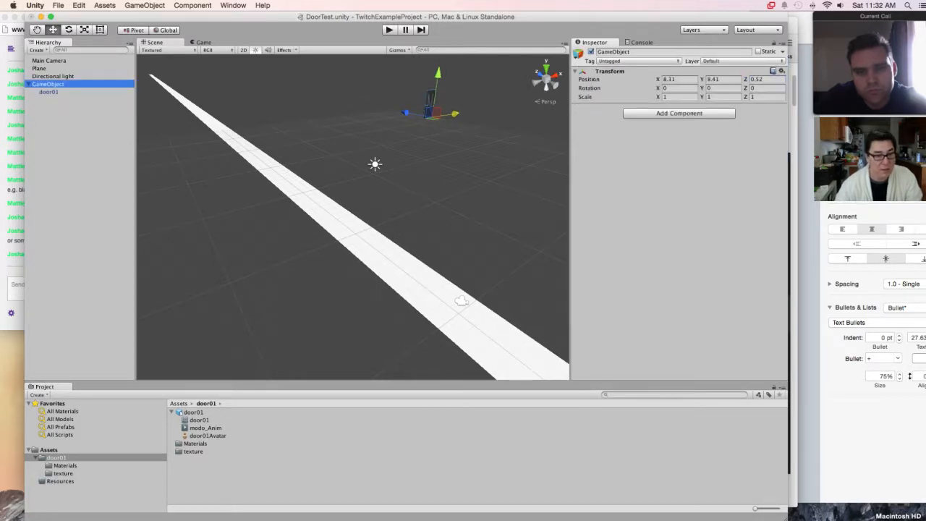
click(75, 152)
click(48, 84)
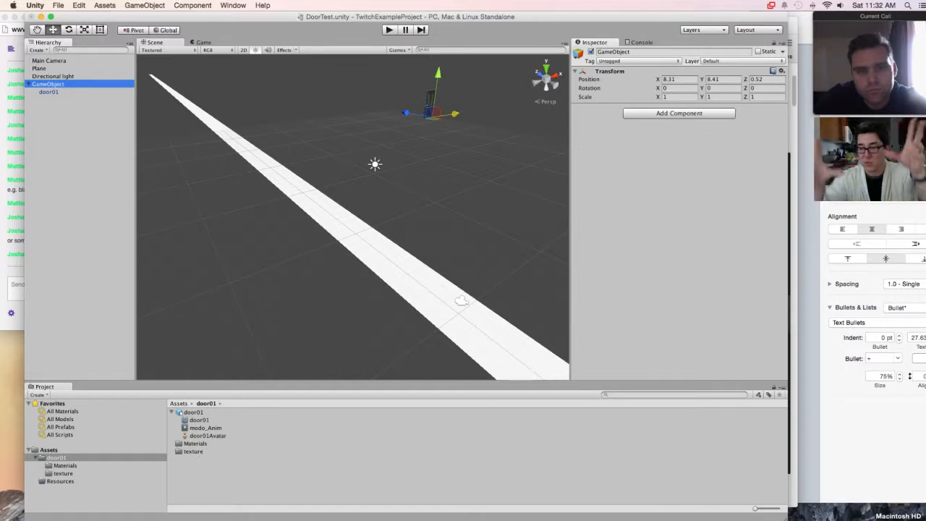
Step: Move door01 out of GameObject to the scene's root level and set its position to X 0.55, Y 0, Z 0
click(48, 92)
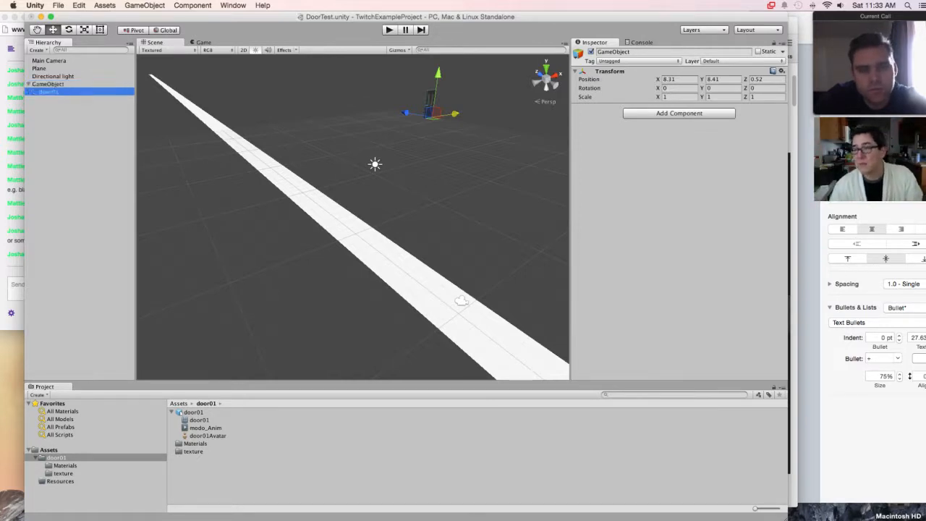
key(super+z)
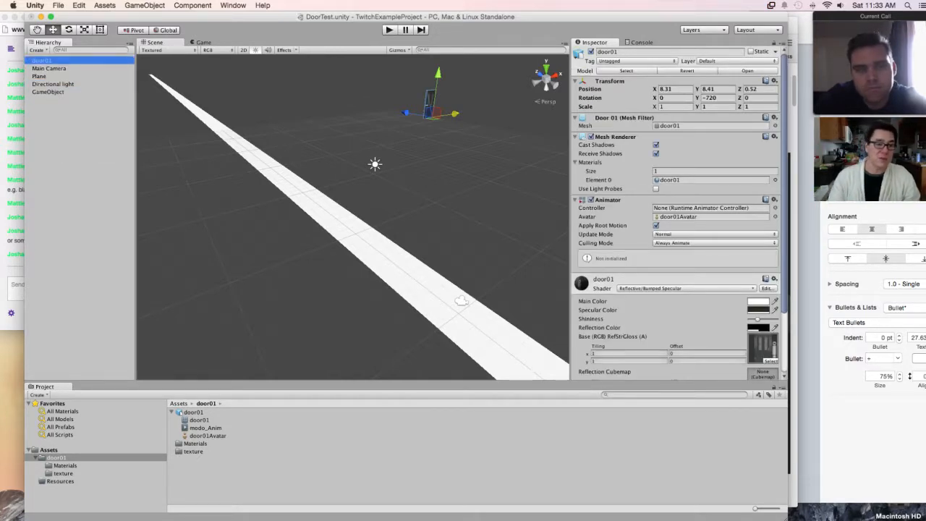
click(675, 88)
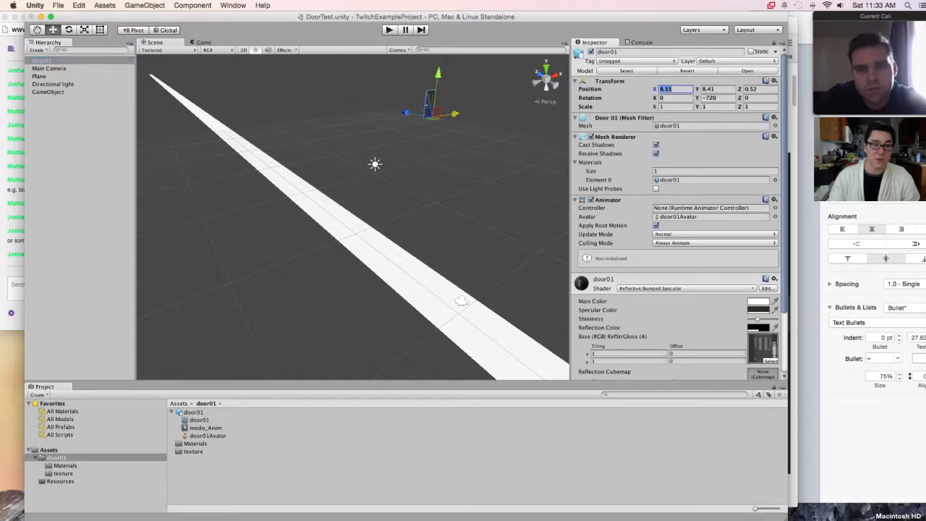
text(0.55)
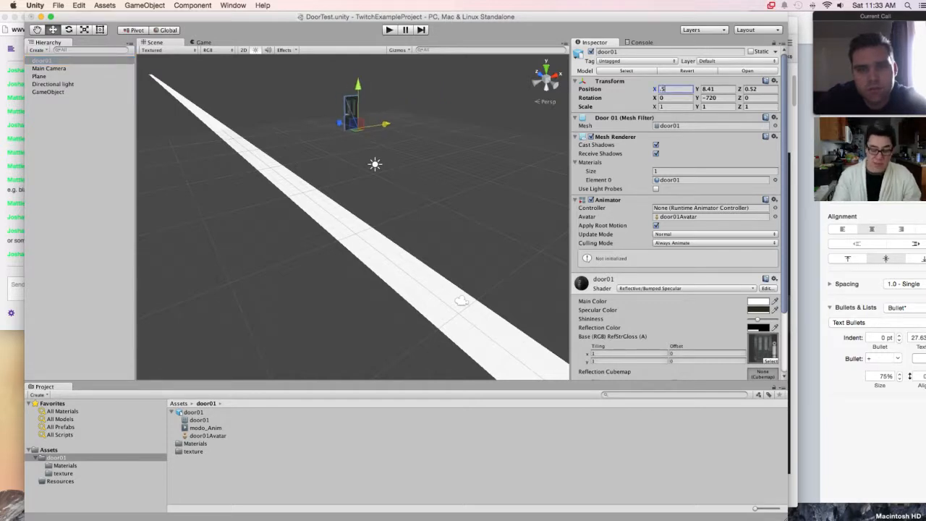
key(Tab)
text(0)
key(Tab)
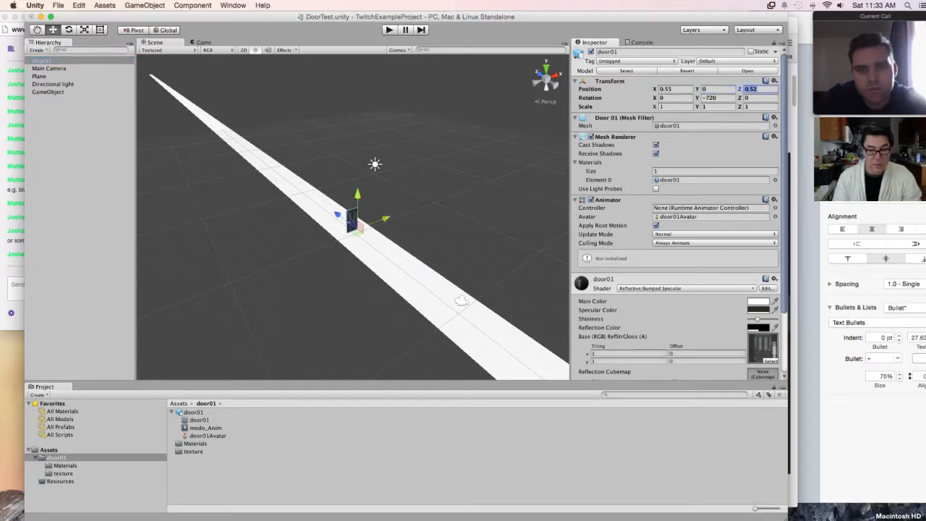
text(0)
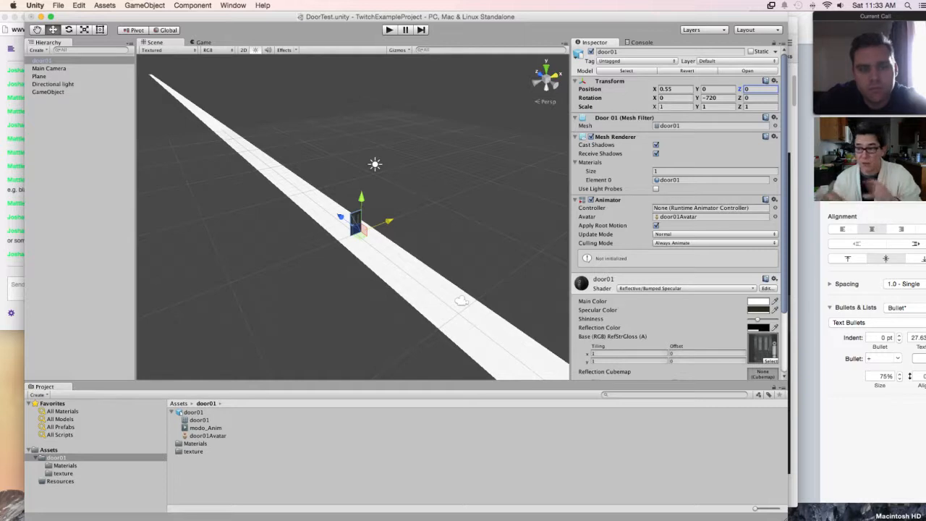
Step: Examine door01 up close where it stands on the white plane
middle_drag(388, 222, 317, 229)
scroll(317, 230, down, 5)
scroll(358, 259, down, 5)
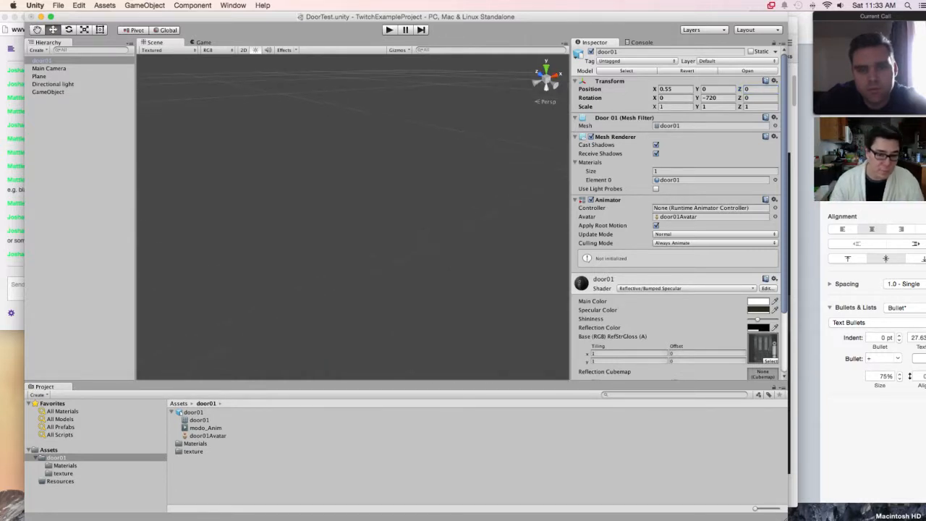
scroll(353, 217, down, 5)
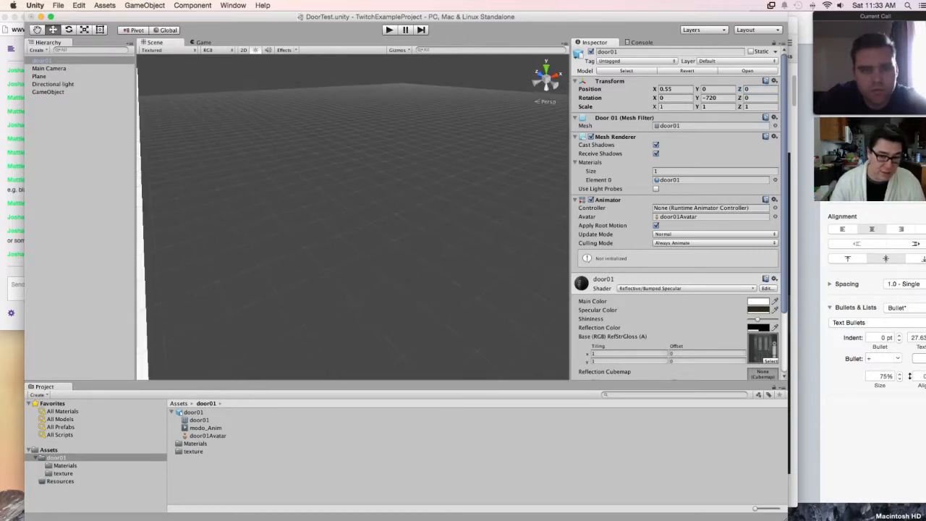
key(super+Tab)
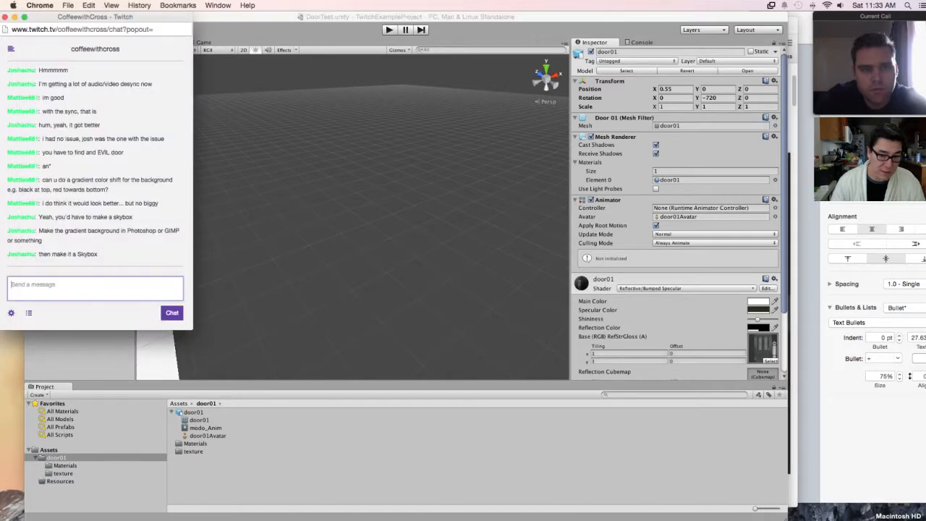
key(super+Tab)
scroll(353, 217, down, 5)
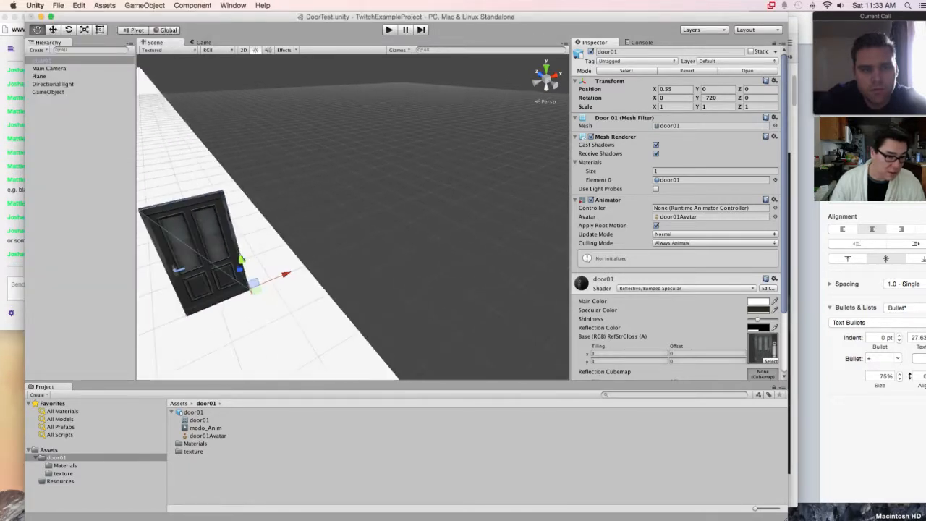
middle_drag(353, 217, 442, 179)
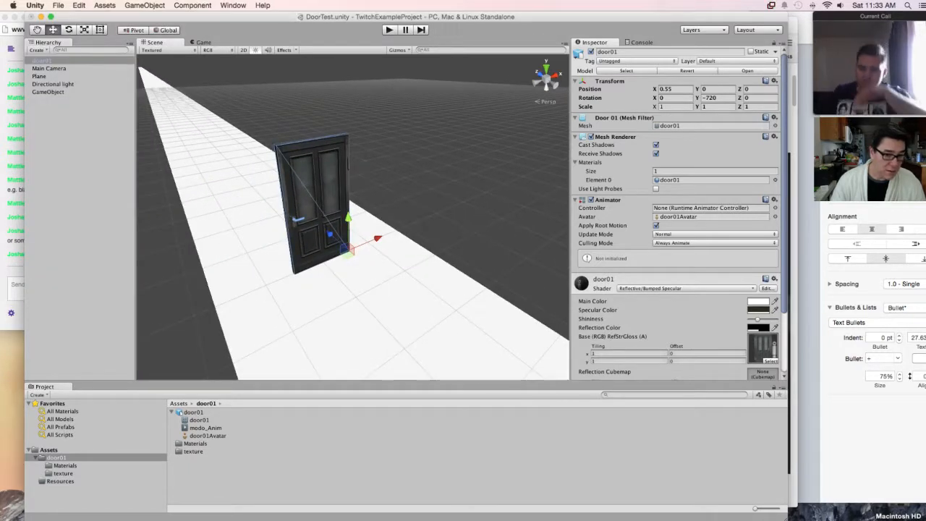
Step: Run the scene in play mode to check the door from the game camera, and stop it again
click(233, 5)
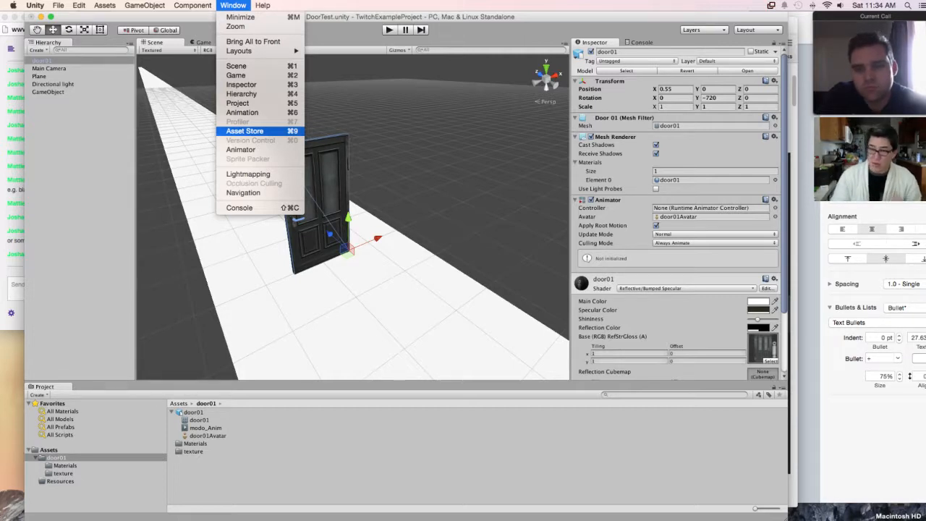
key(Escape)
key(super+p)
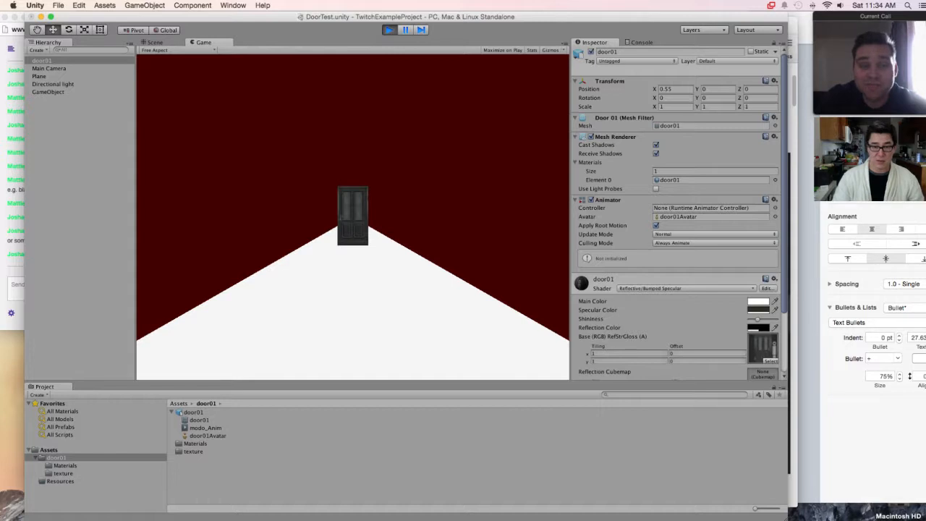
key(super+p)
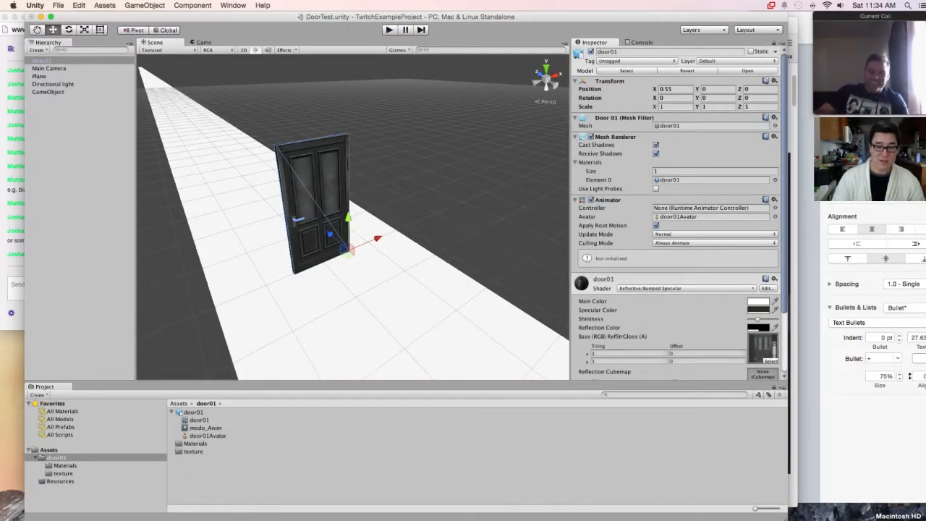
Step: Duplicate the door01 object twice in the scene and select the original door01
click(42, 61)
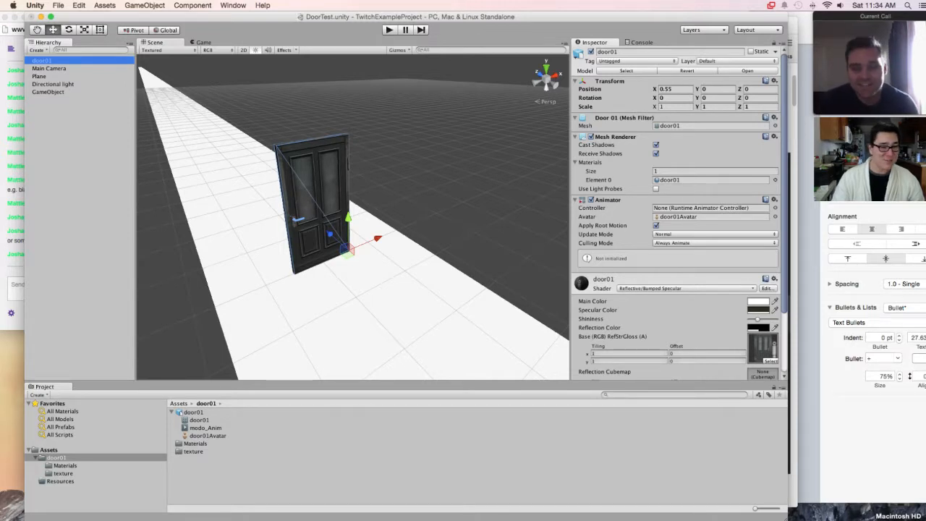
key(super+d)
key(super+d)
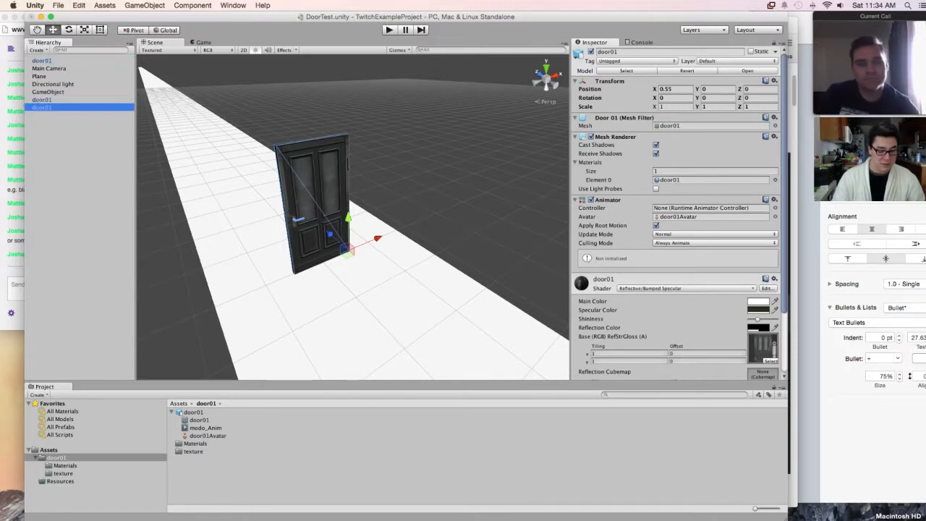
click(42, 100)
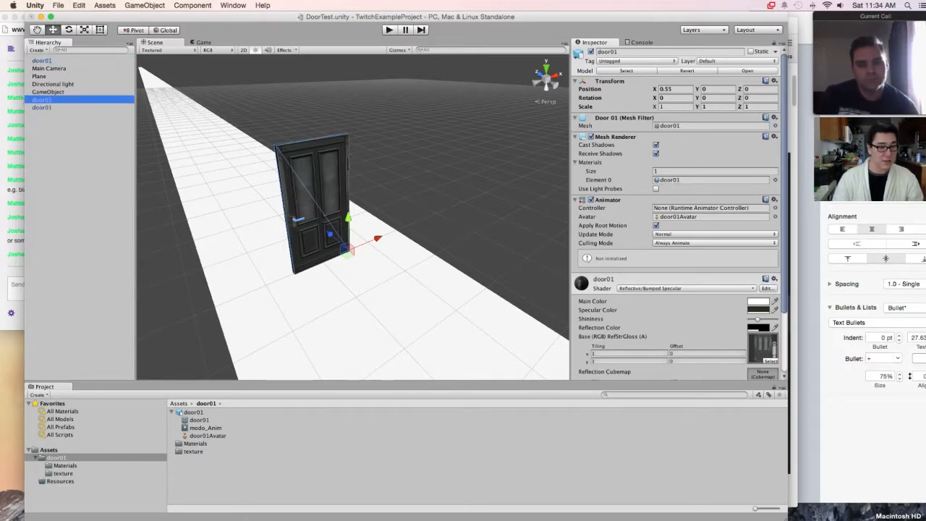
double_click(42, 61)
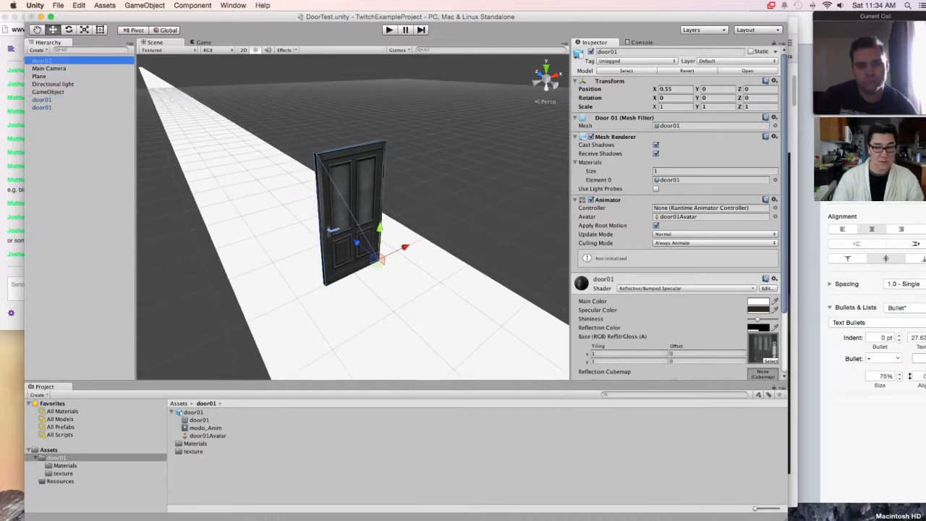
click(628, 52)
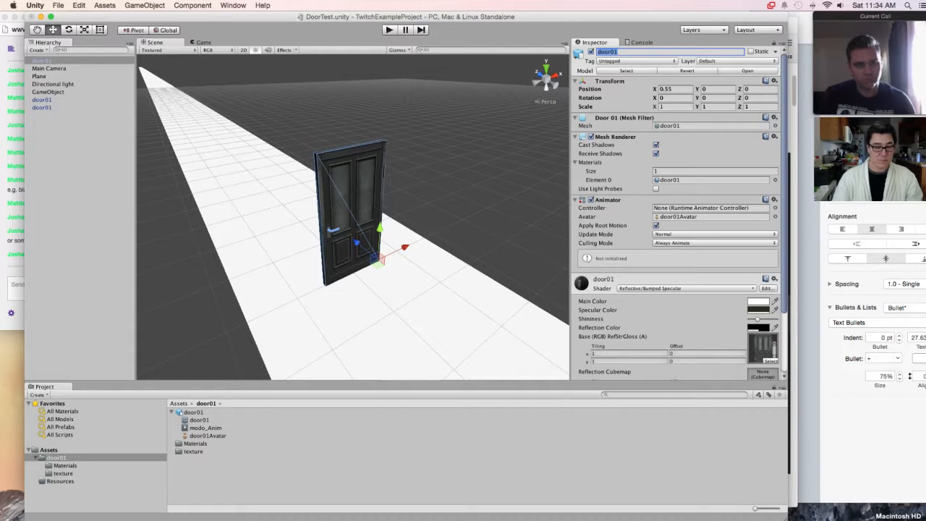
Step: Duplicate the door01 model asset twice inside the door01 assets folder
click(172, 412)
click(193, 413)
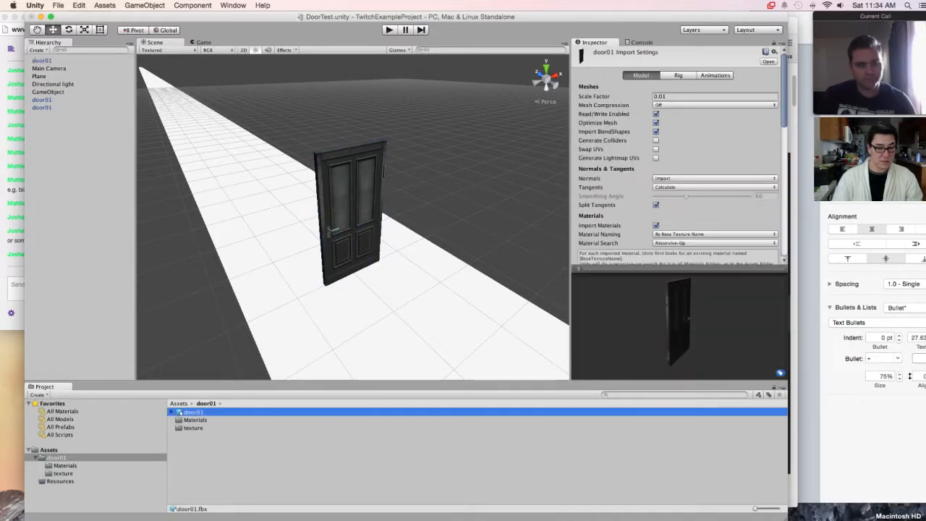
click(239, 460)
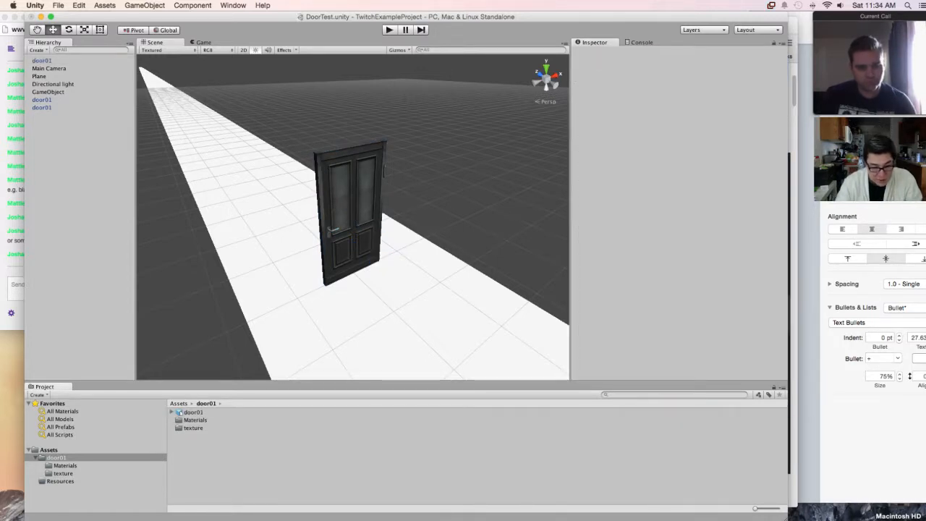
click(193, 413)
key(super+d)
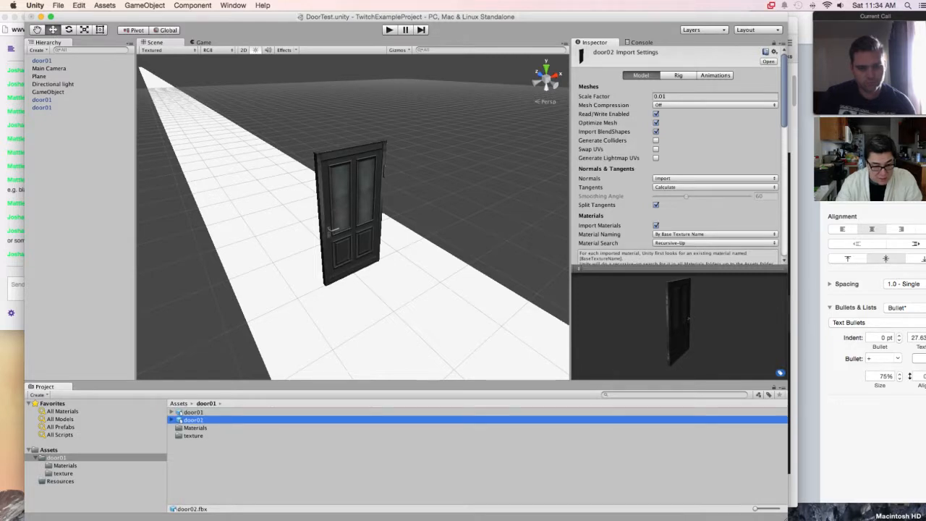
key(super+d)
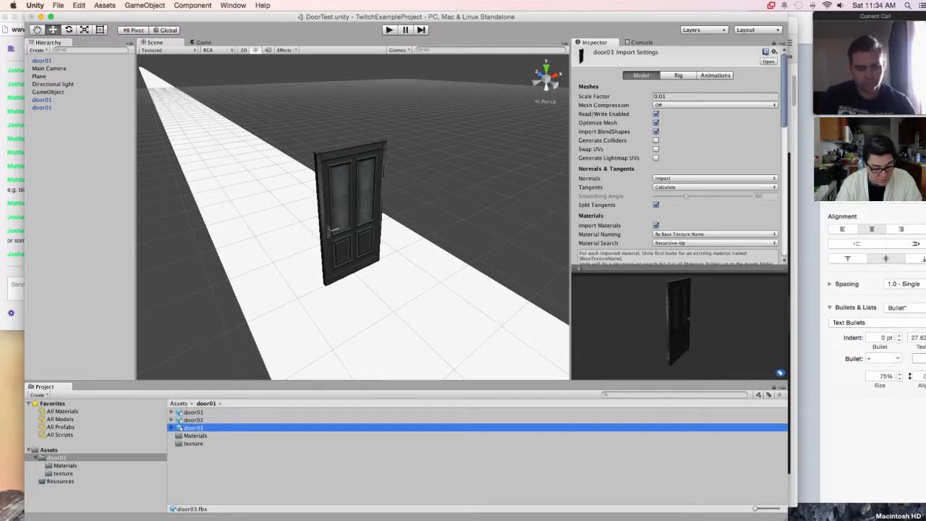
Step: Delete the two duplicate door01 objects from the scene, keeping the original
click(42, 100)
shift+click(42, 108)
key(super+BackSpace)
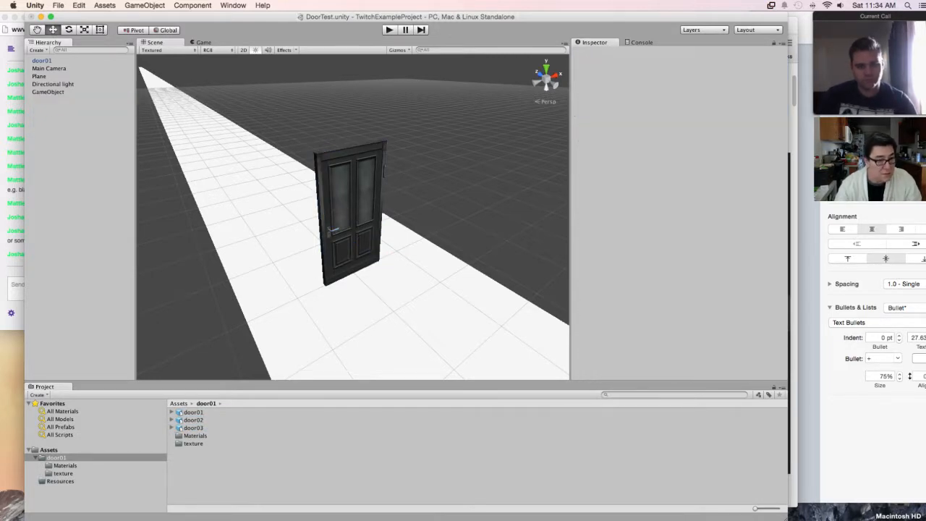
Step: Check the sub-assets of the door02 model and add door02 to the scene at its root level
click(193, 413)
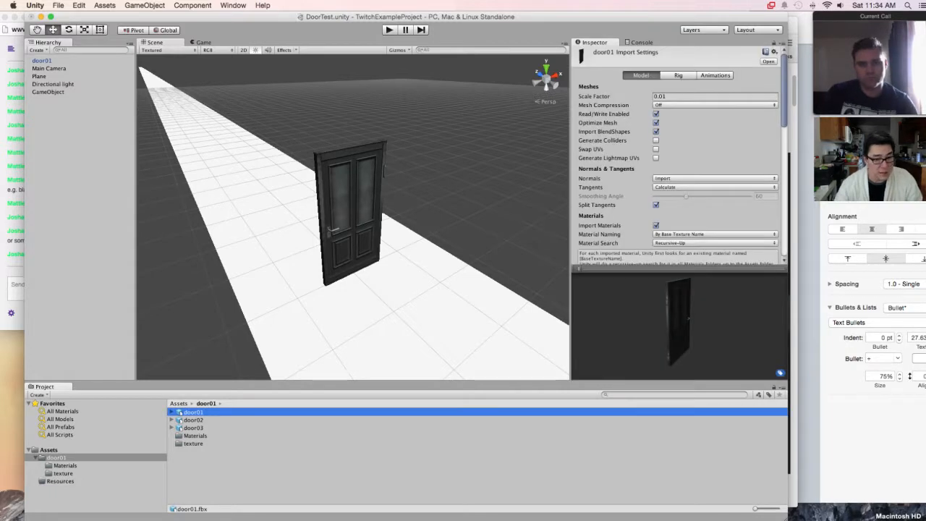
click(193, 420)
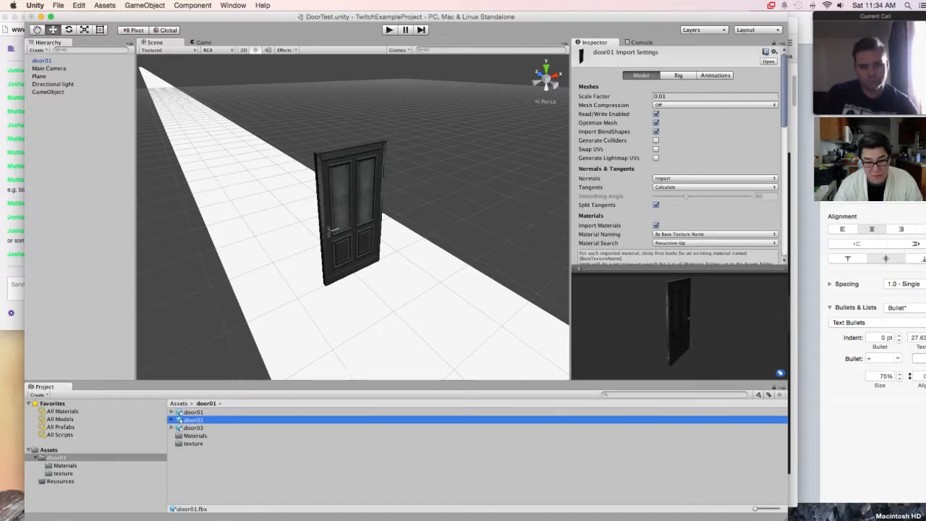
key(Right)
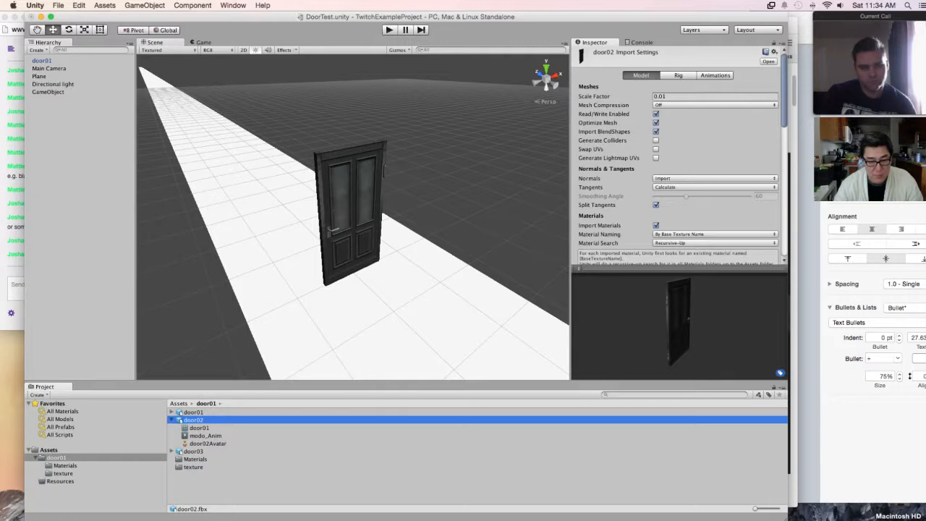
key(Down)
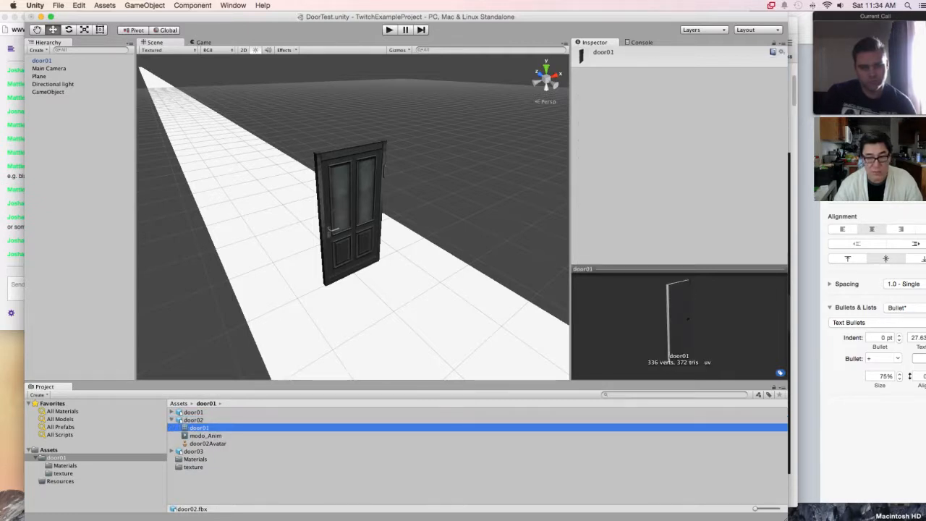
key(Down)
key(Down)
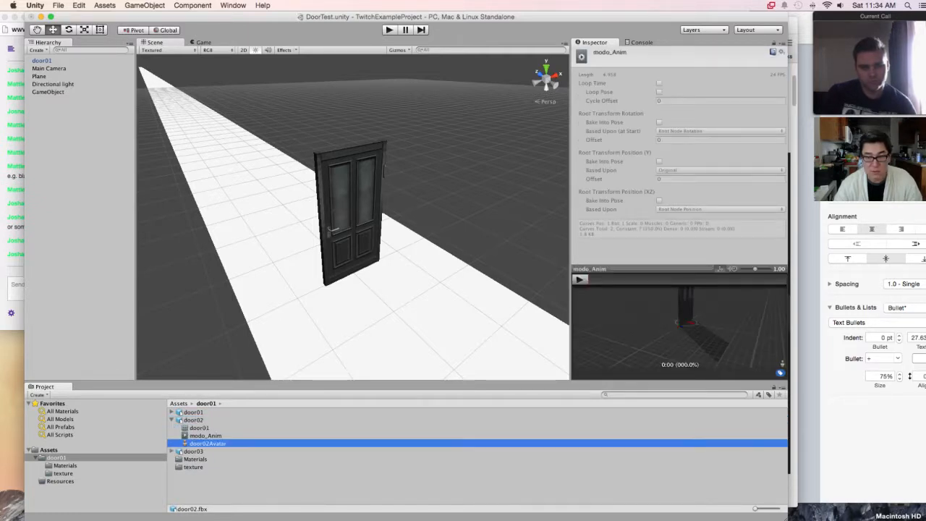
click(193, 420)
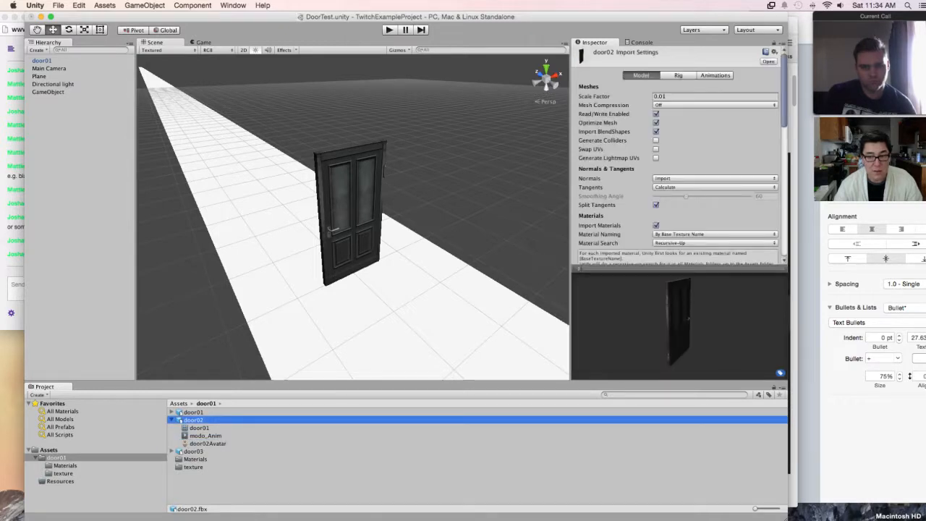
drag(193, 419, 92, 241)
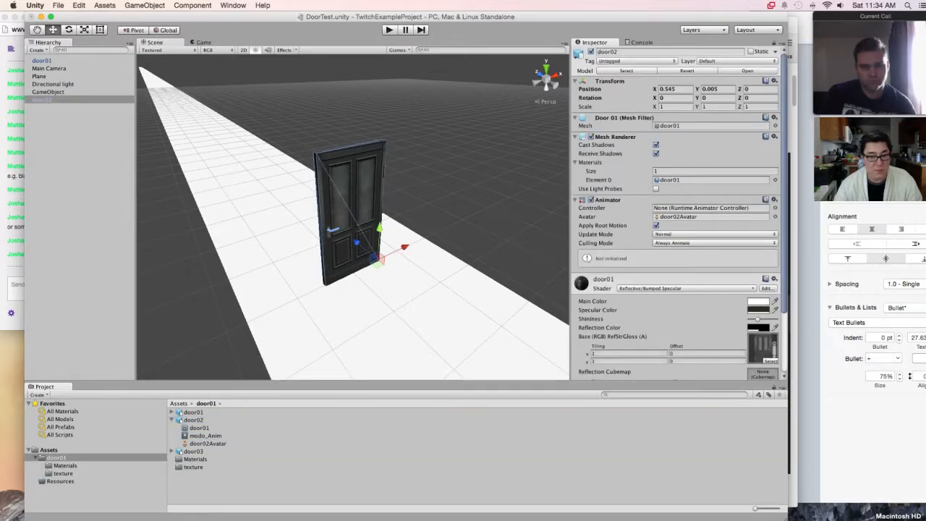
Step: Move the door02 object along the X axis to about -0.655, beside door01
drag(405, 248, 348, 274)
click(195, 458)
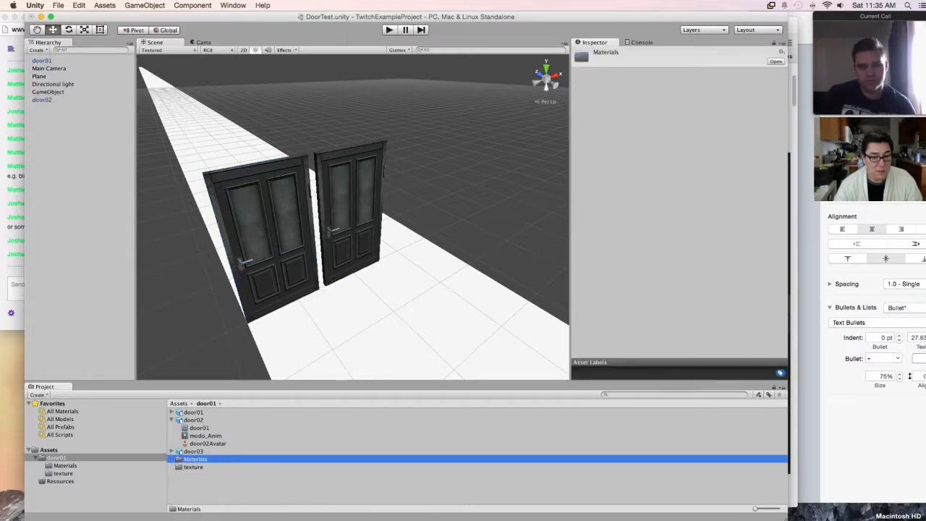
Step: Add the door03 model to the scene and move it along X to about 1.731, on the other side of door01
click(194, 451)
drag(193, 452, 98, 217)
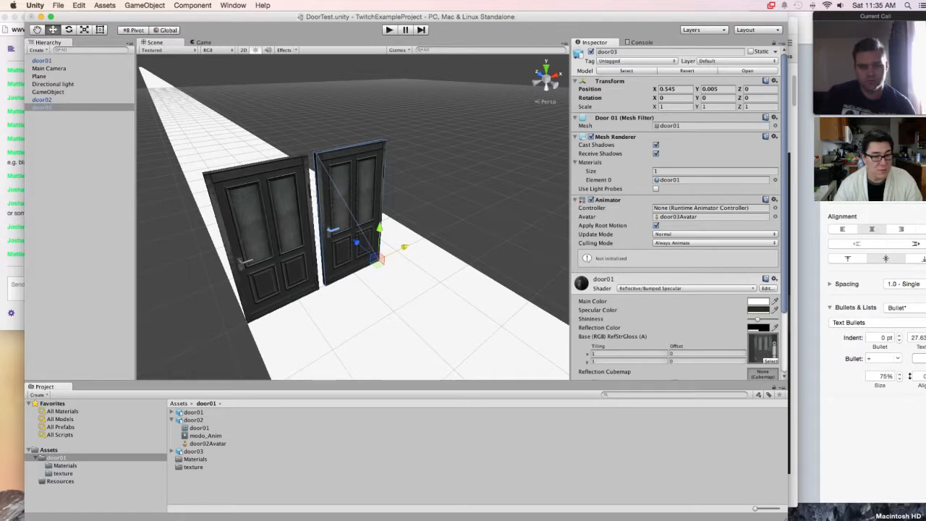
drag(405, 247, 448, 226)
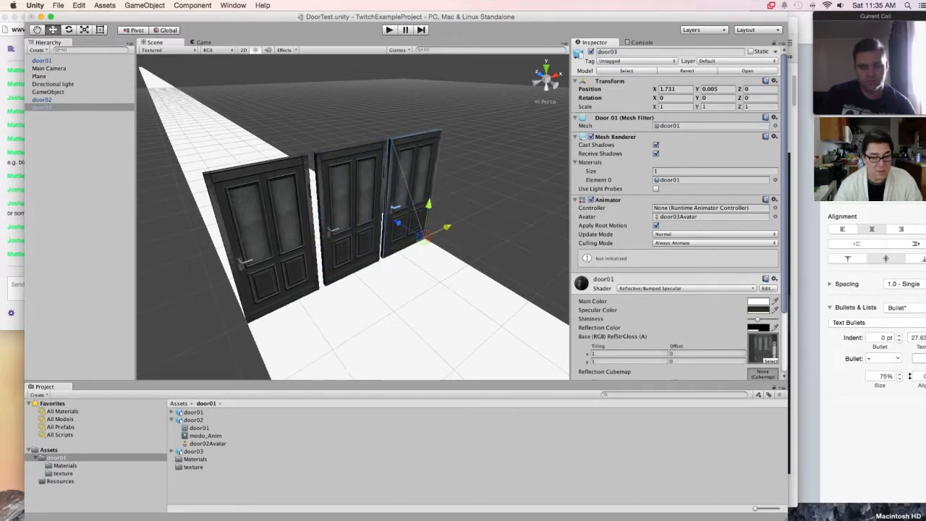
alt+drag(447, 228, 427, 218)
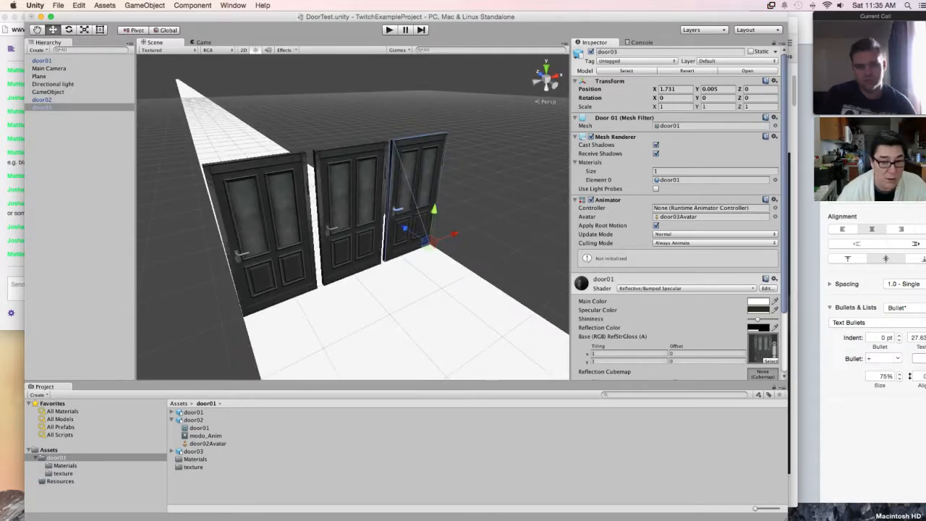
Step: Set the main color of the material on the door02 object to pure red (255, 0, 0)
click(42, 100)
scroll(676, 289, down, 5)
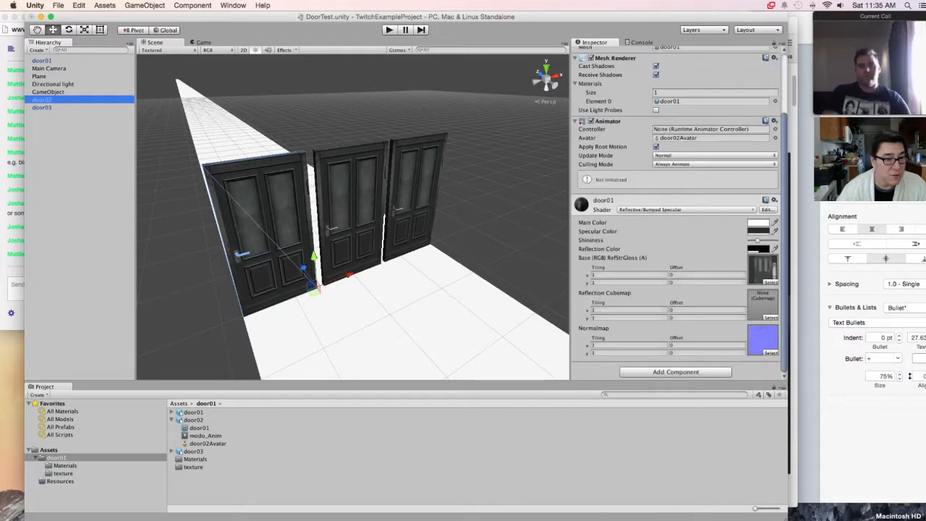
click(757, 223)
click(113, 158)
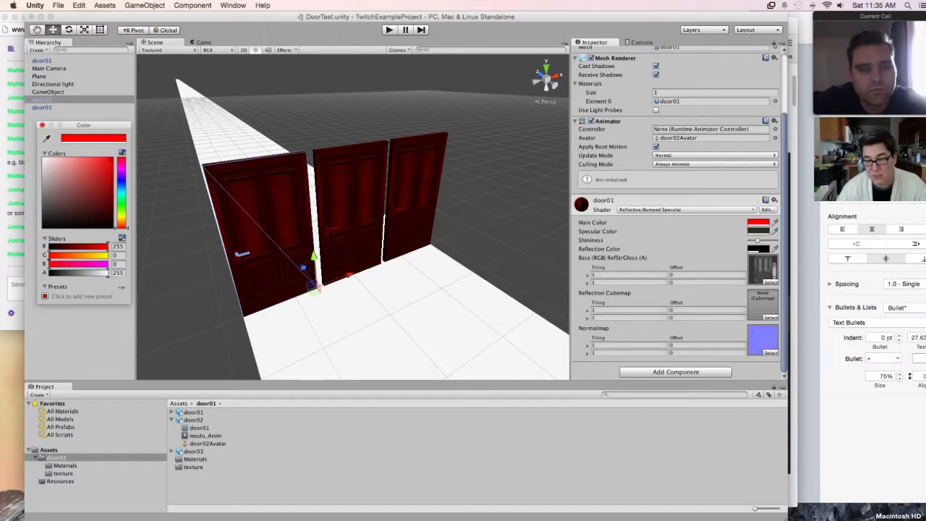
click(42, 126)
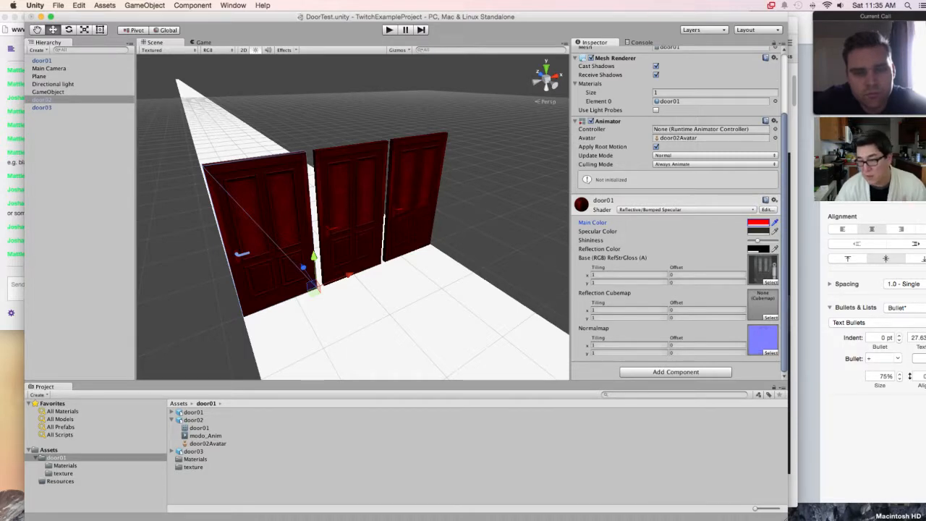
Step: Locate the material assigned to door02's Mesh Renderer in the project and inspect its properties
scroll(677, 210, up, 3)
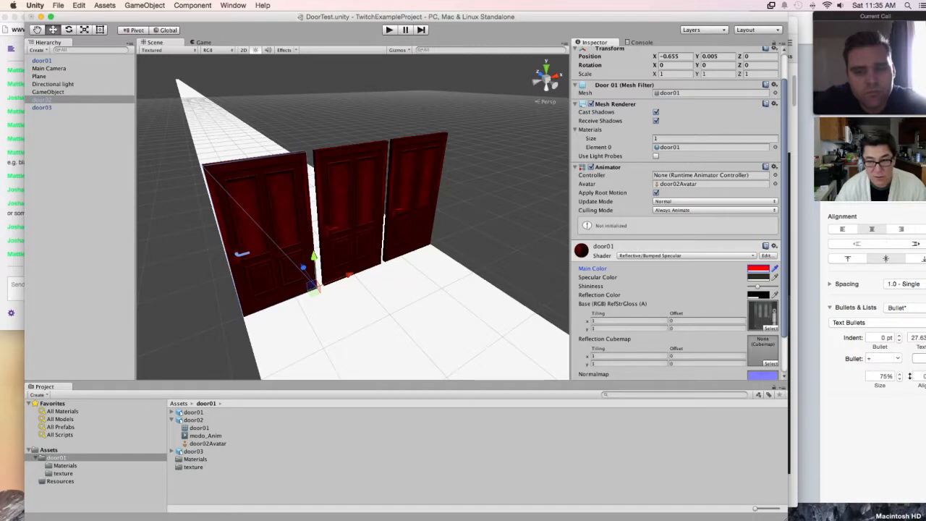
scroll(677, 210, up, 3)
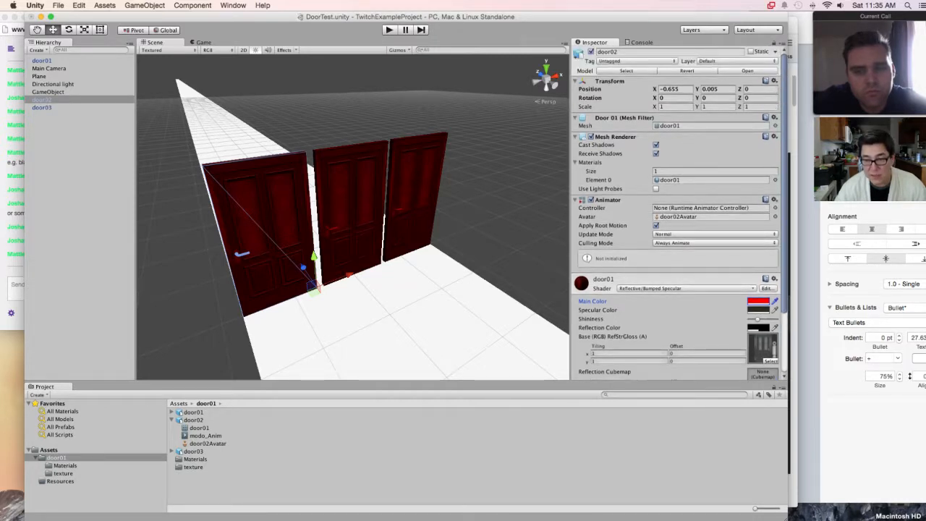
click(677, 181)
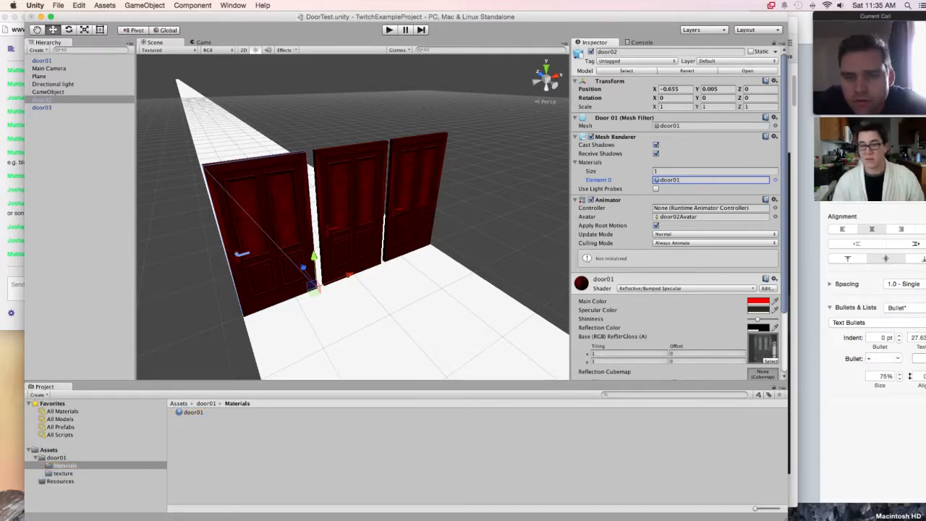
click(677, 181)
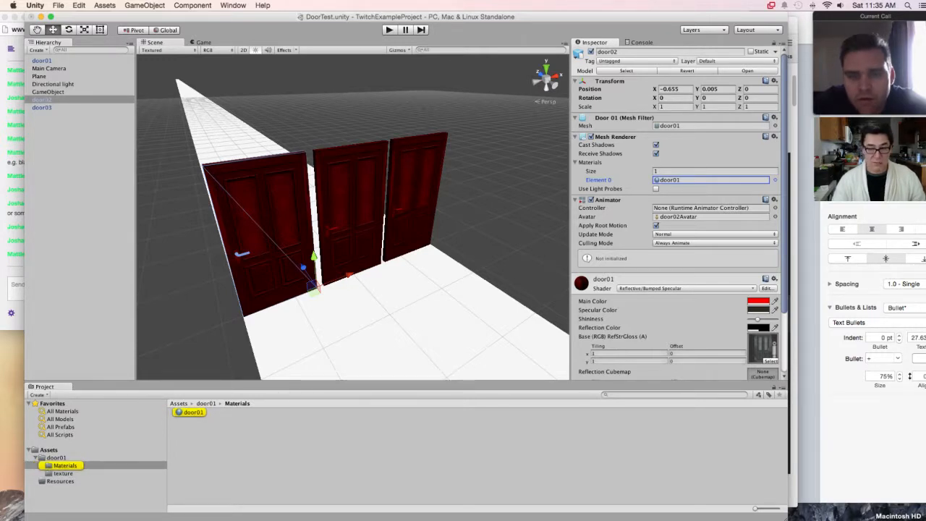
double_click(695, 180)
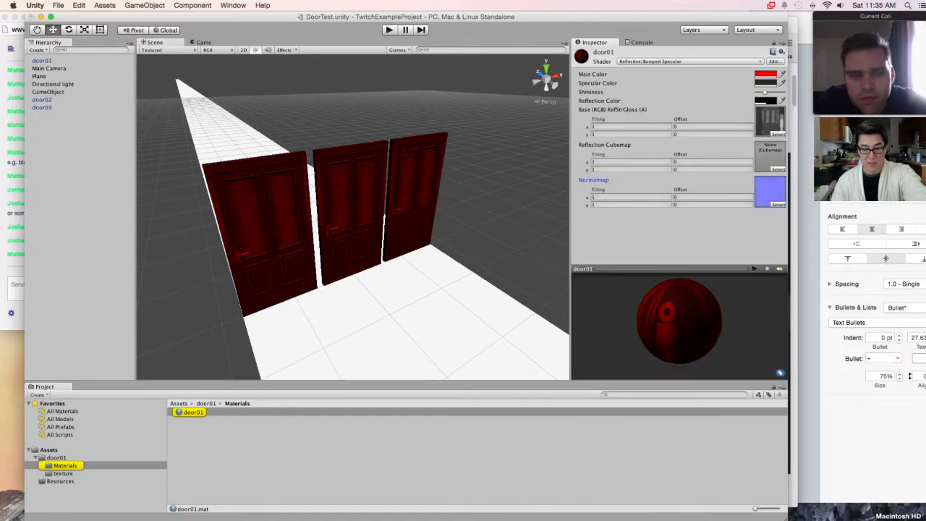
click(193, 413)
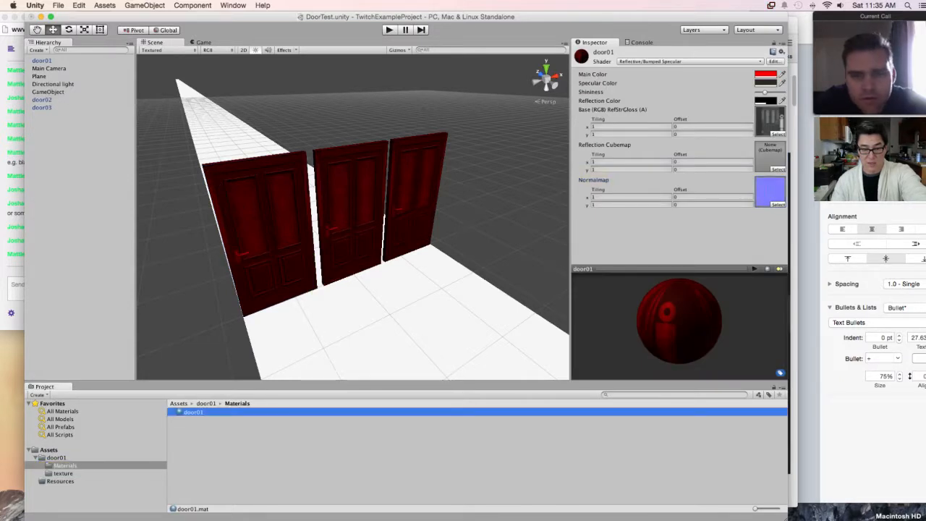
Step: Compare the material assignments of the three door objects and locate door02's assigned material in the project again
click(42, 100)
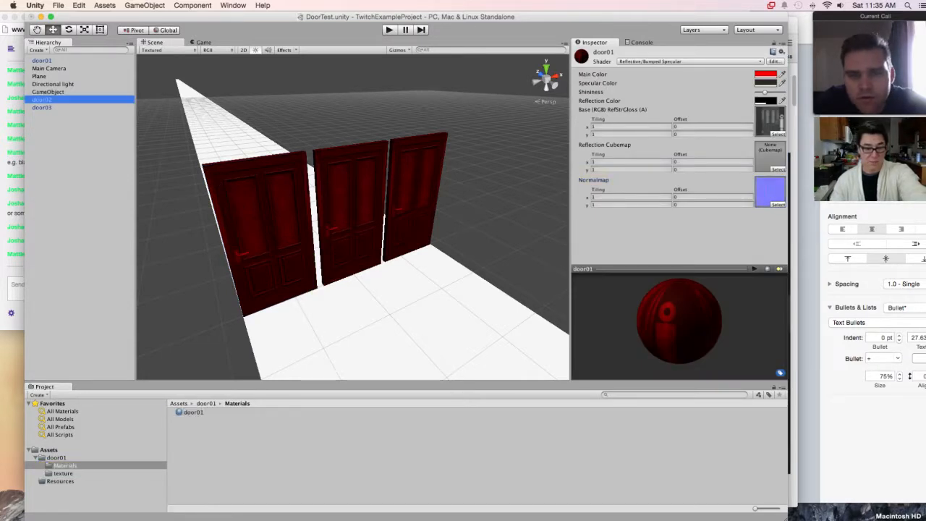
click(694, 180)
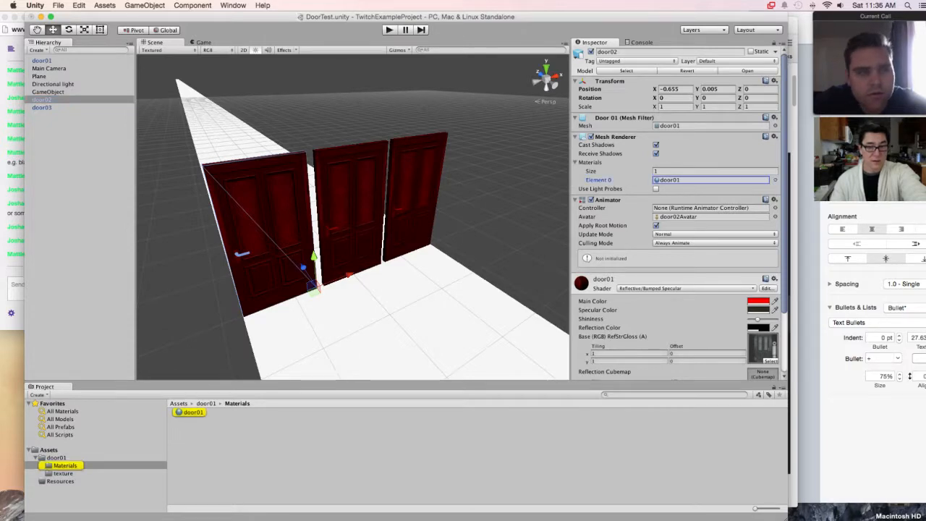
click(695, 180)
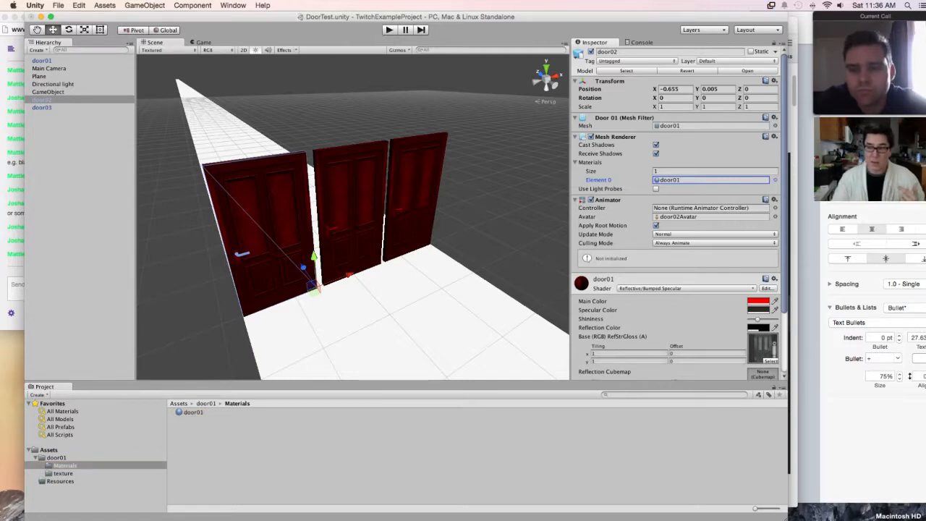
click(42, 108)
click(42, 61)
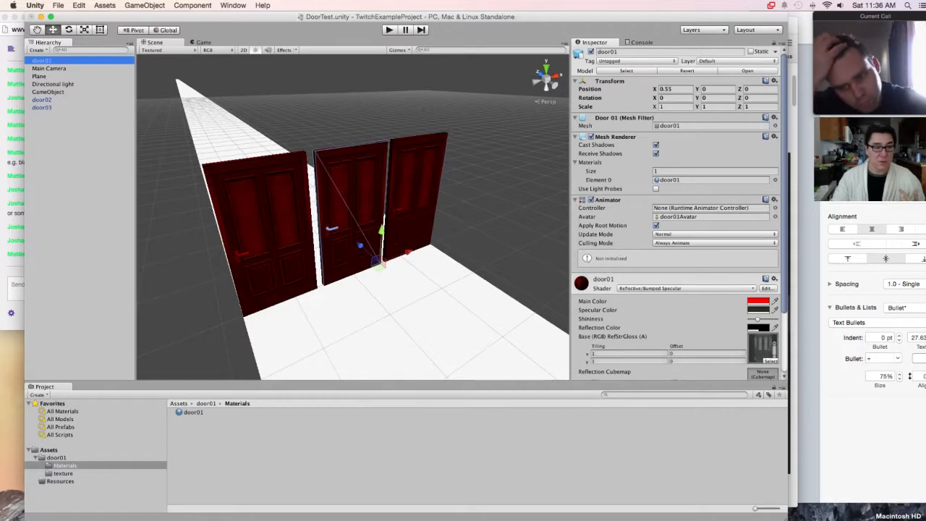
click(42, 100)
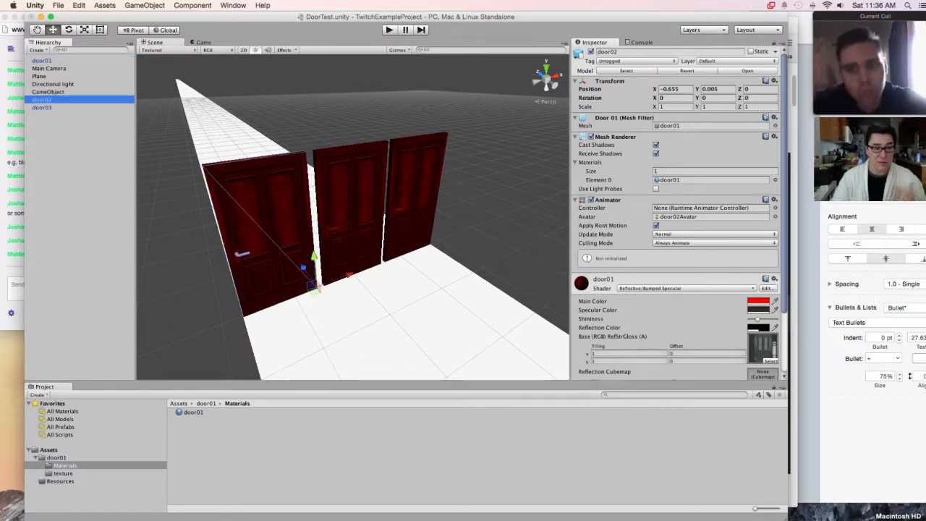
click(711, 181)
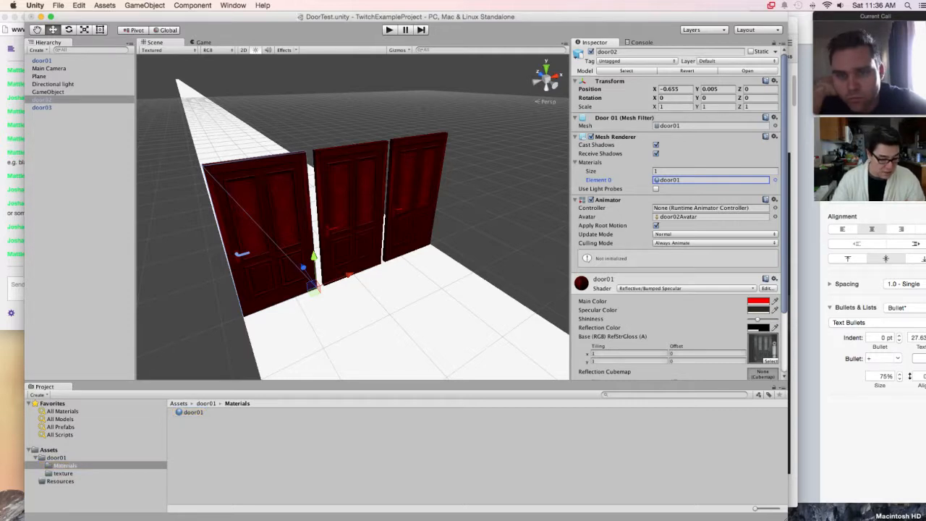
Step: Try other main colors on the door01 material asset and return it to pure red (255, 0, 0)
click(193, 412)
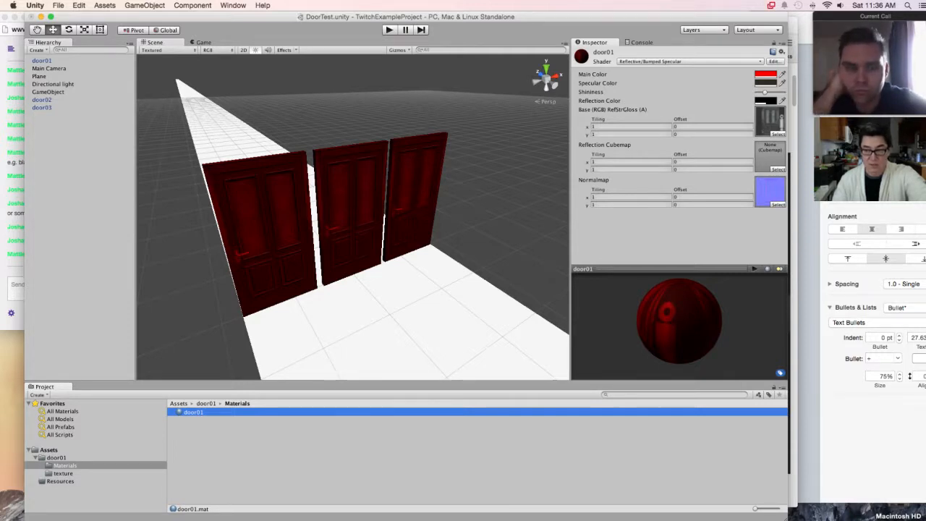
click(765, 75)
click(67, 167)
drag(67, 167, 121, 211)
mouse_move(111, 176)
mouse_down()
mouse_move(110, 187)
mouse_move(113, 158)
mouse_up()
drag(121, 210, 121, 157)
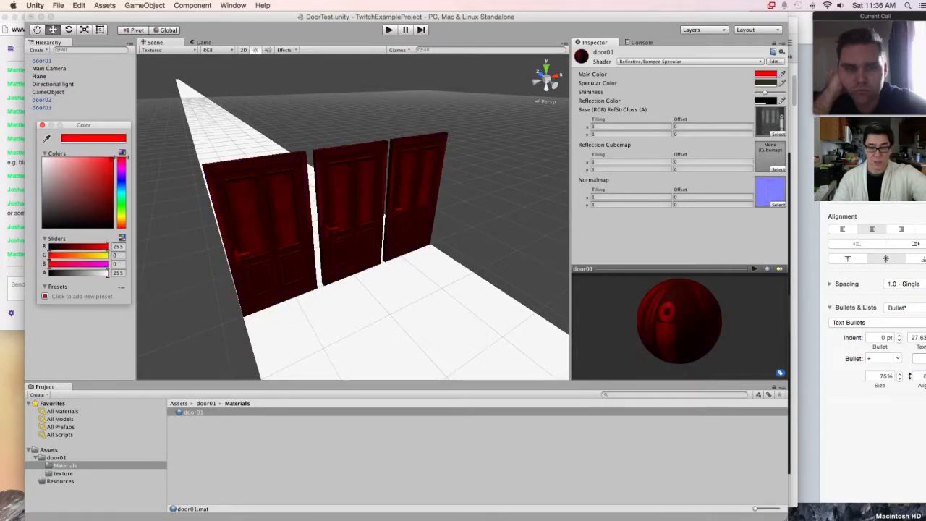
click(42, 125)
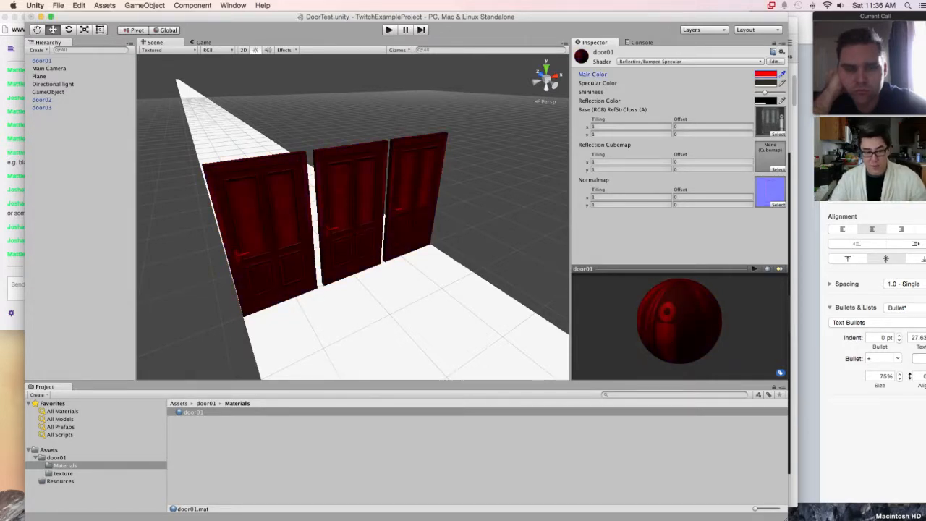
Step: Duplicate the door01 material twice inside the Materials folder and check each of the materials
click(246, 449)
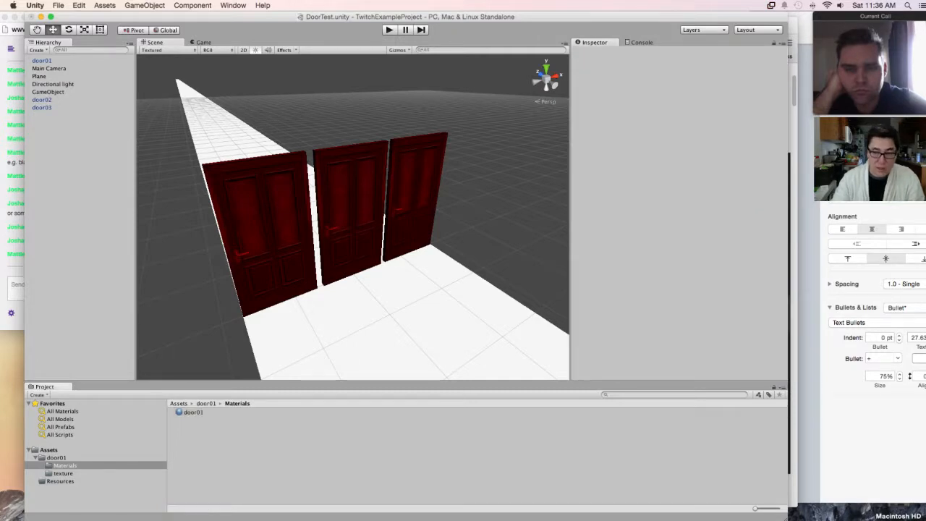
click(193, 412)
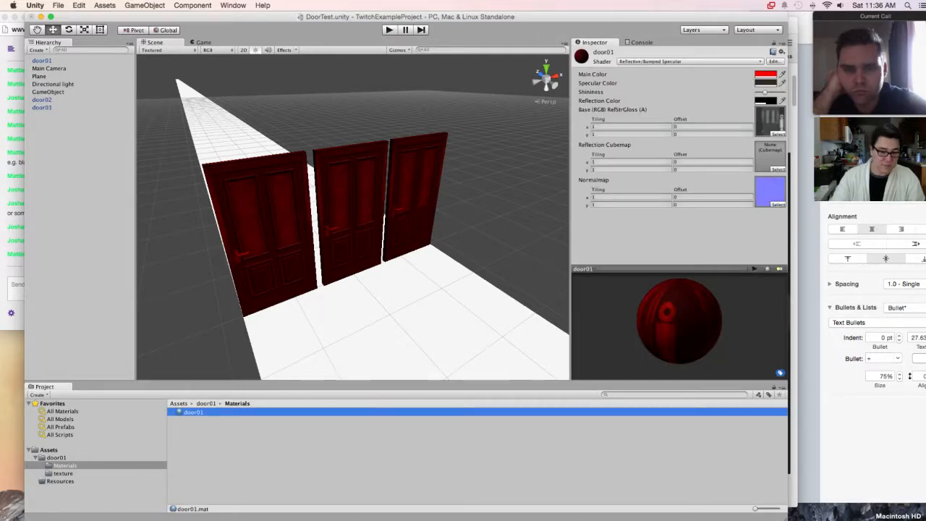
right_click(226, 412)
mouse_move(250, 381)
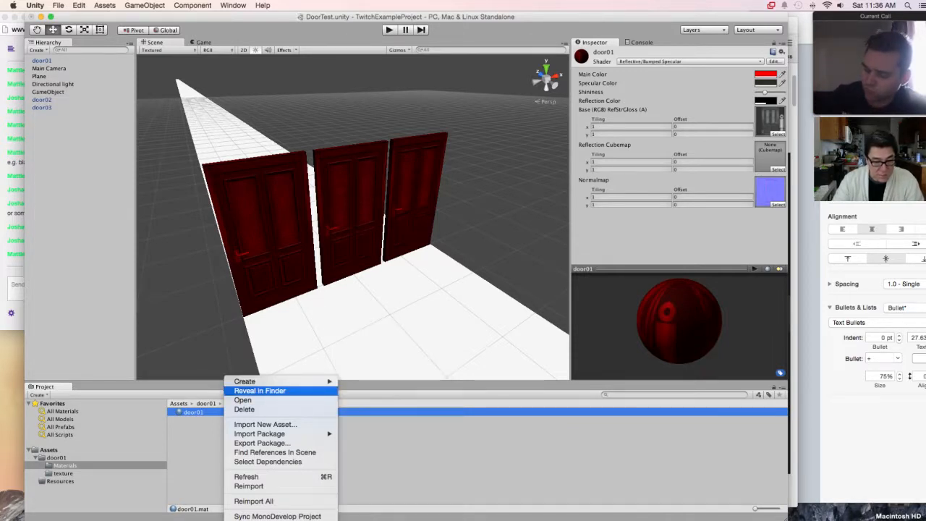
key(Escape)
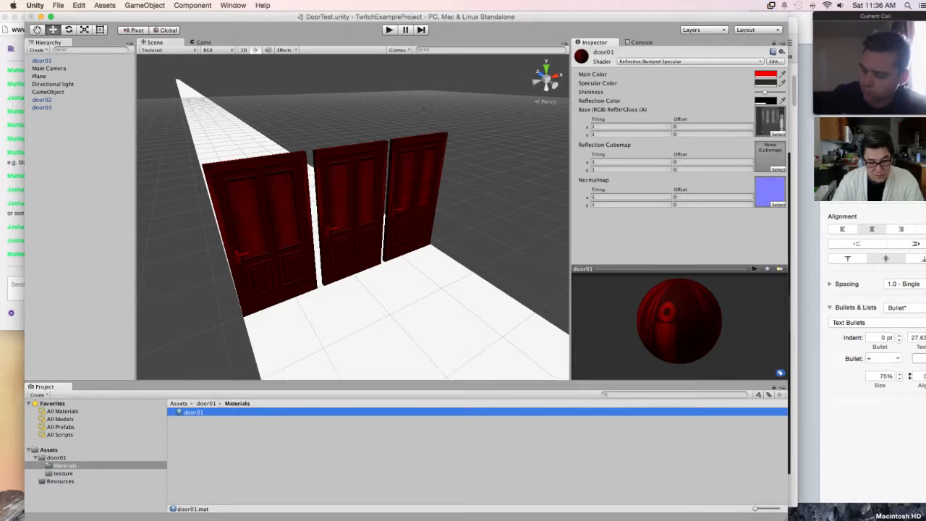
key(super+d)
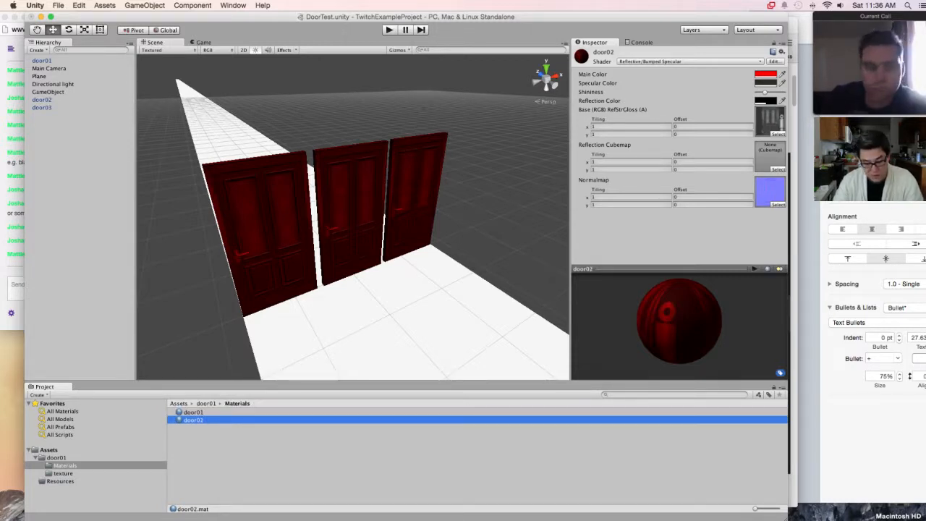
key(super+d)
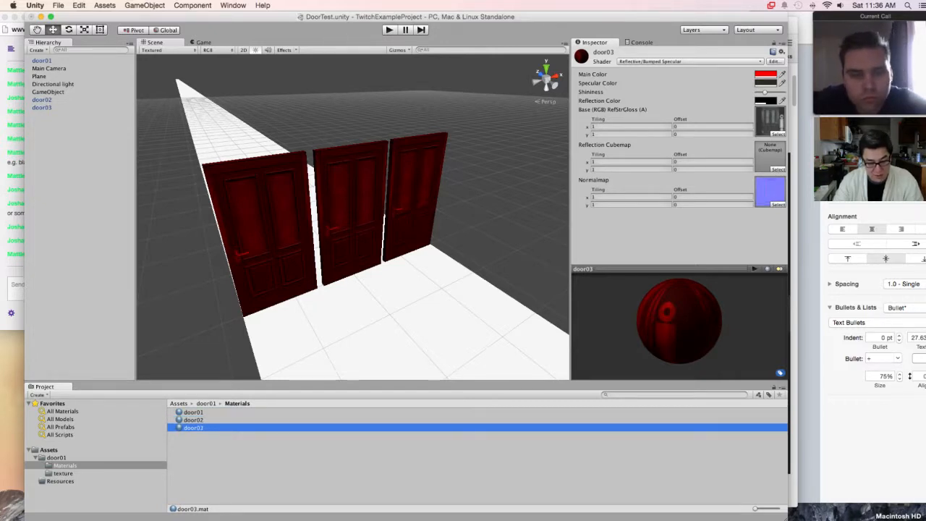
click(193, 420)
click(193, 413)
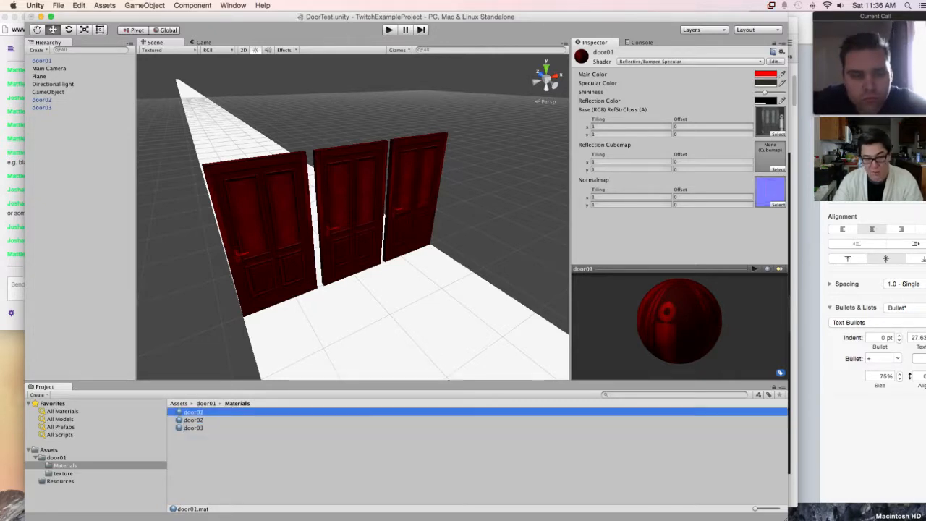
click(193, 420)
click(193, 427)
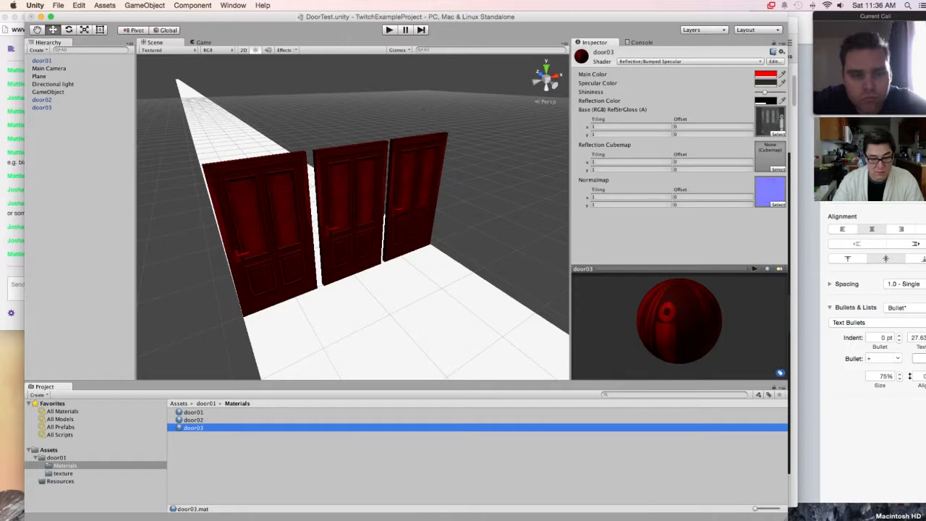
Step: Set the main color of the door02 material to cyan, about RGB 0, 244, 255
click(193, 420)
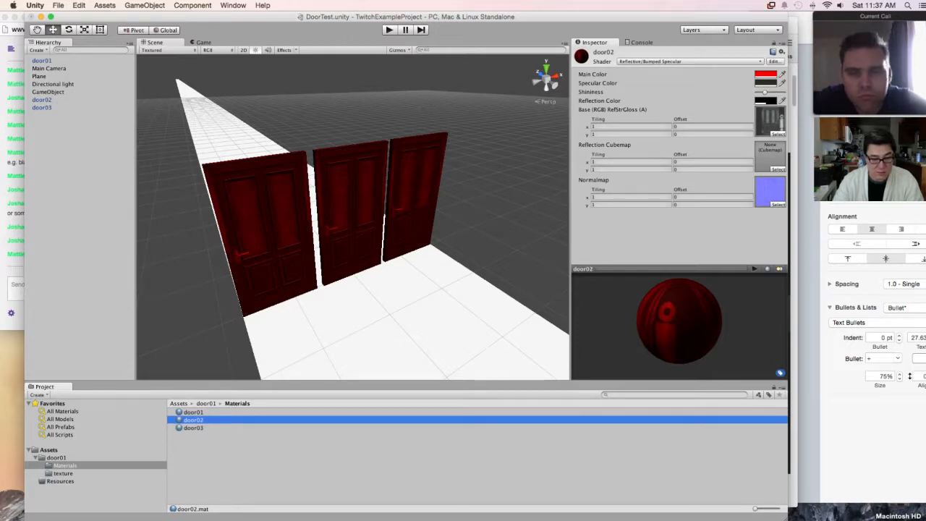
click(766, 73)
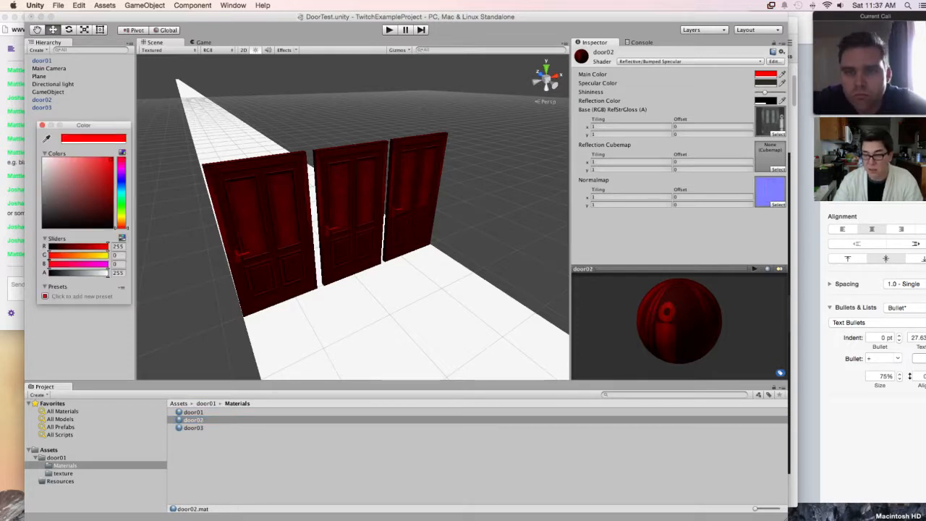
click(121, 182)
click(111, 162)
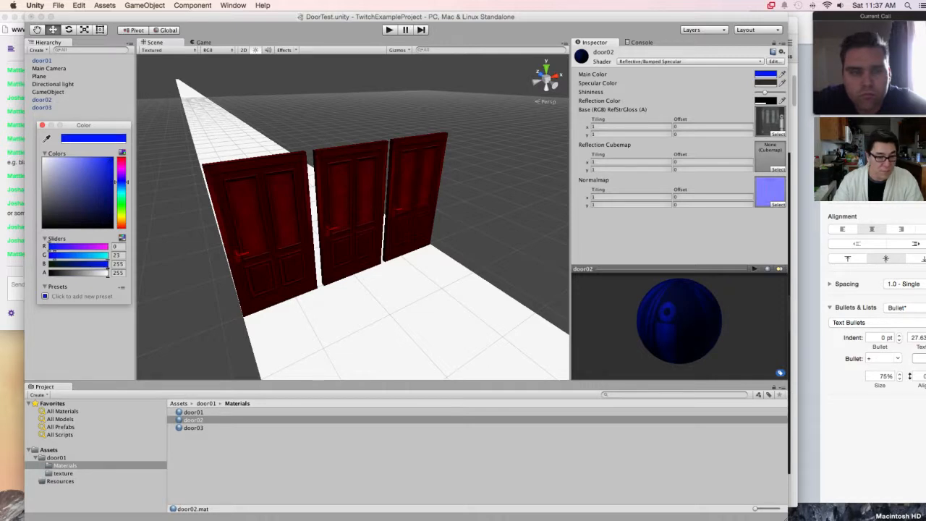
drag(53, 255, 104, 255)
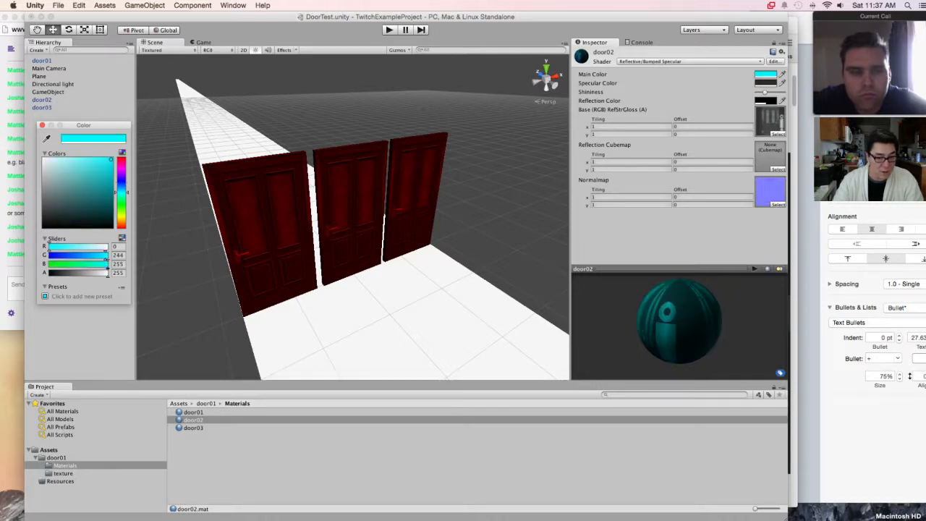
click(42, 125)
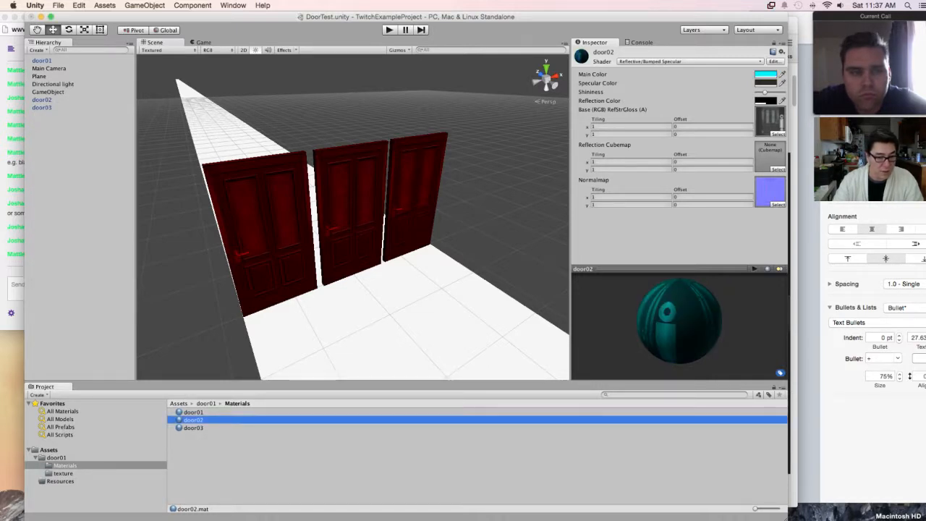
Step: Set the main color of the door03 material to green, about RGB 16, 214, 0
click(193, 428)
click(764, 75)
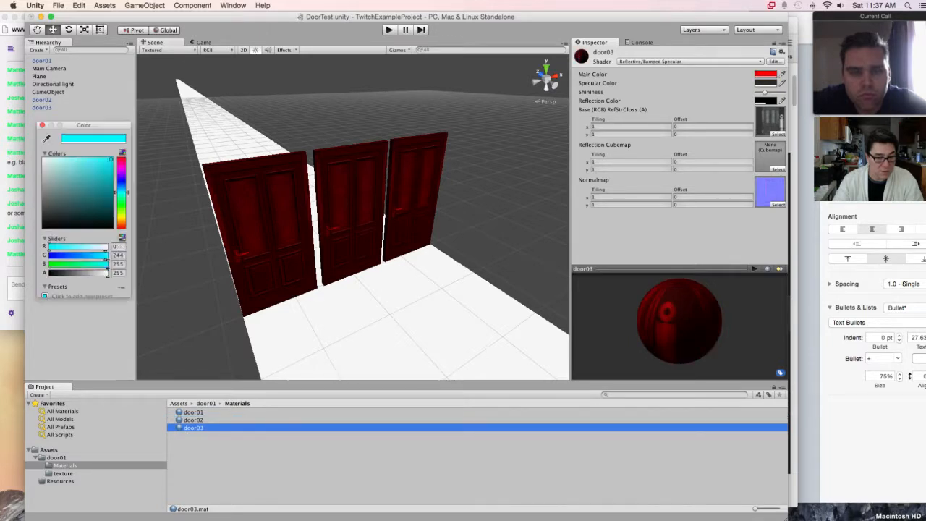
click(121, 206)
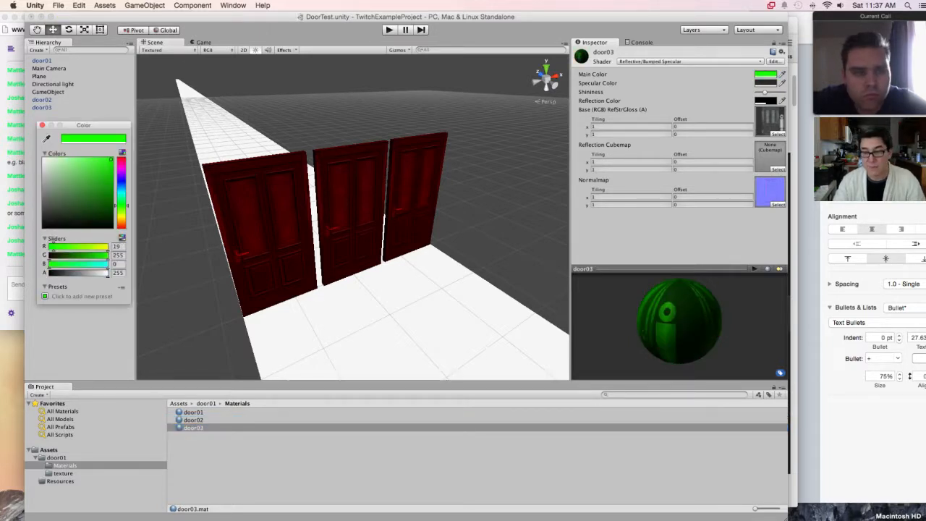
drag(102, 169, 113, 170)
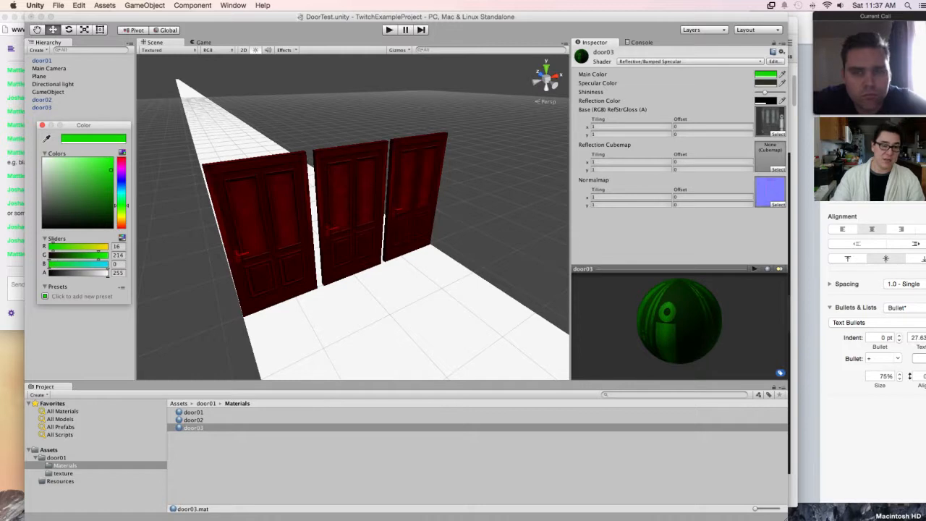
click(42, 125)
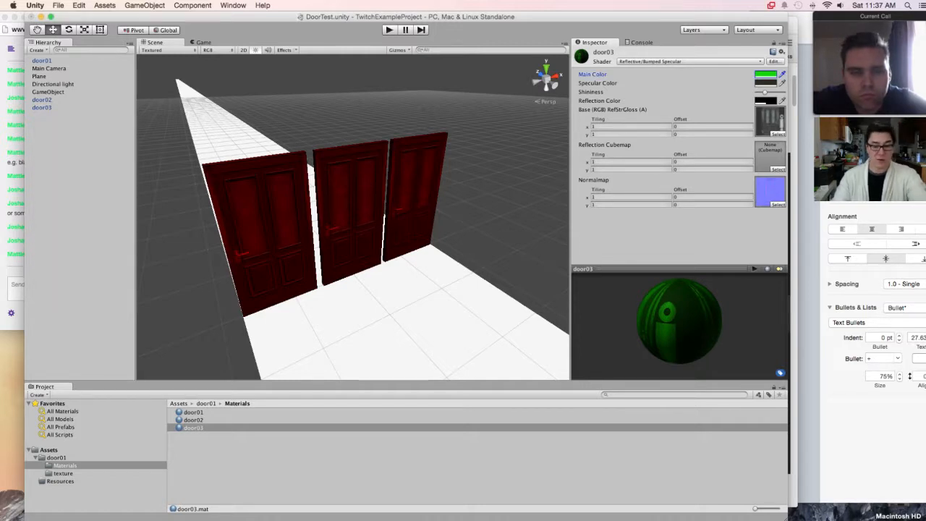
Step: Assign the door02 material to the door02 object's mesh renderer in place of door01
click(42, 100)
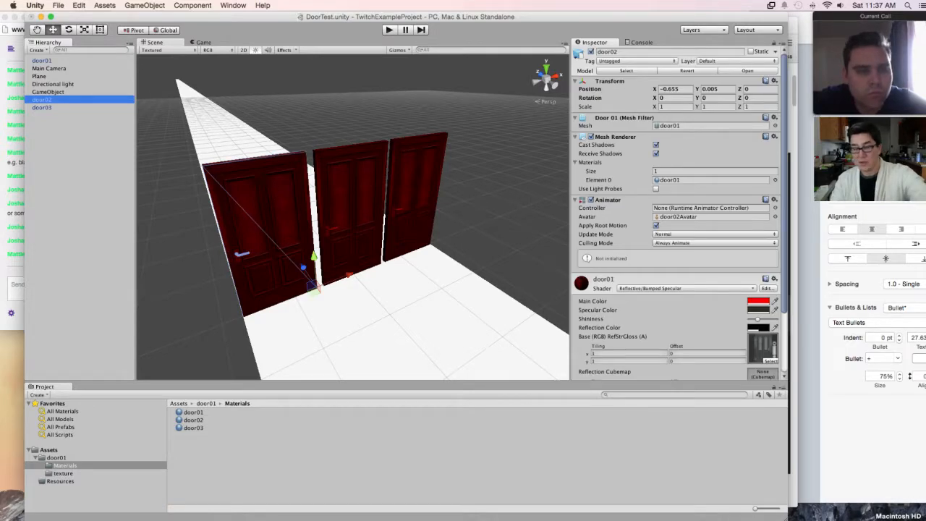
click(713, 180)
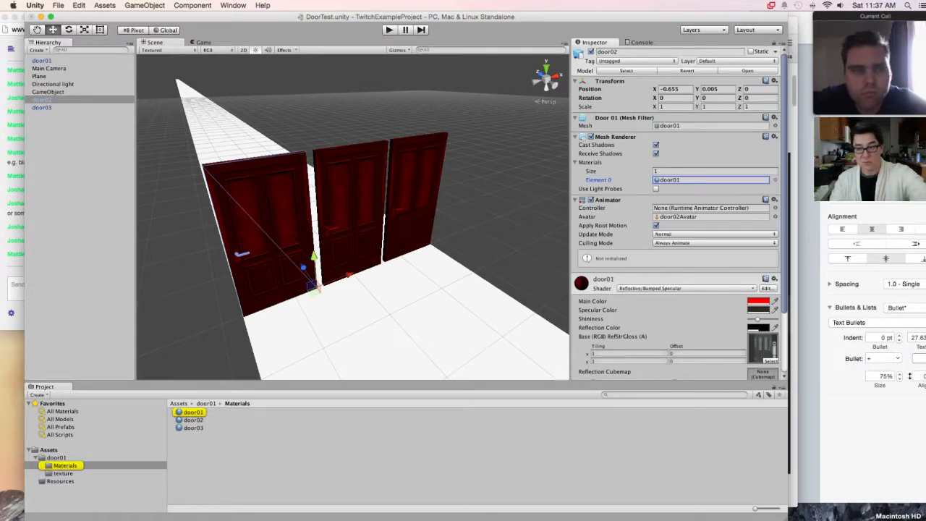
click(776, 180)
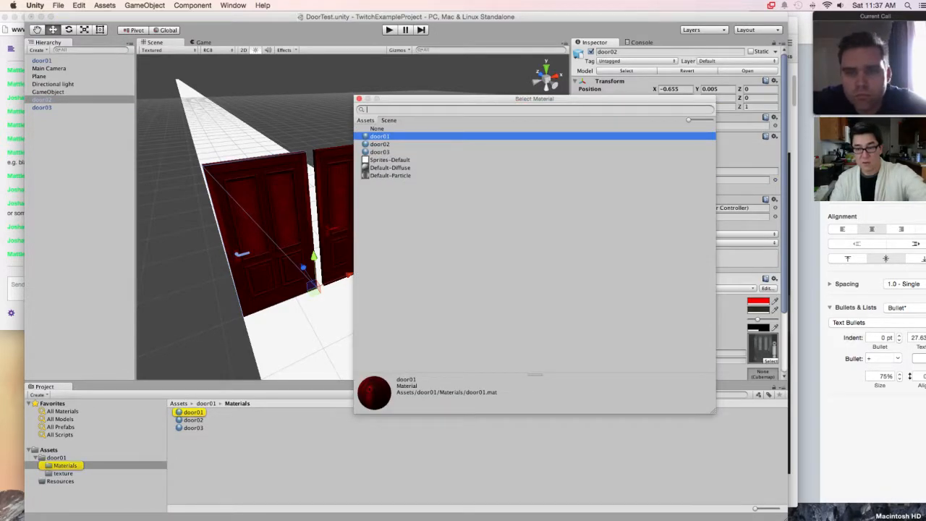
click(379, 144)
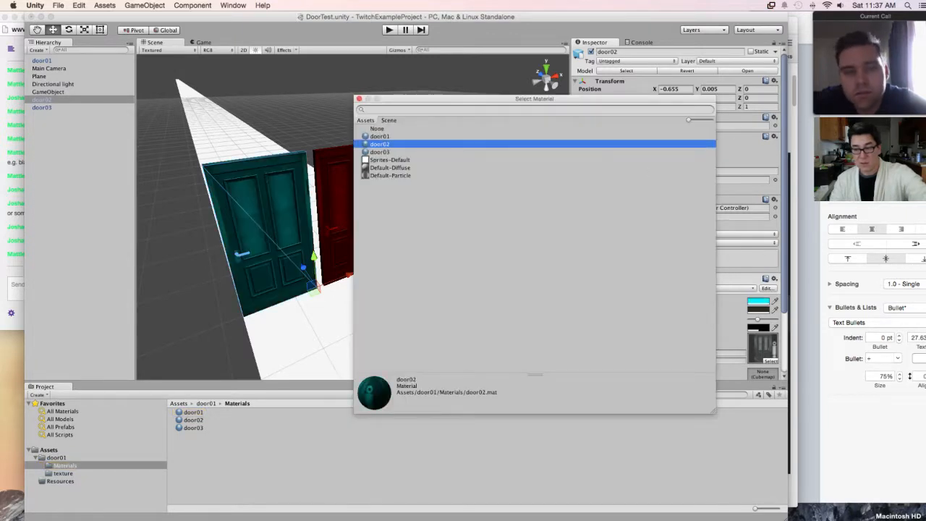
click(358, 98)
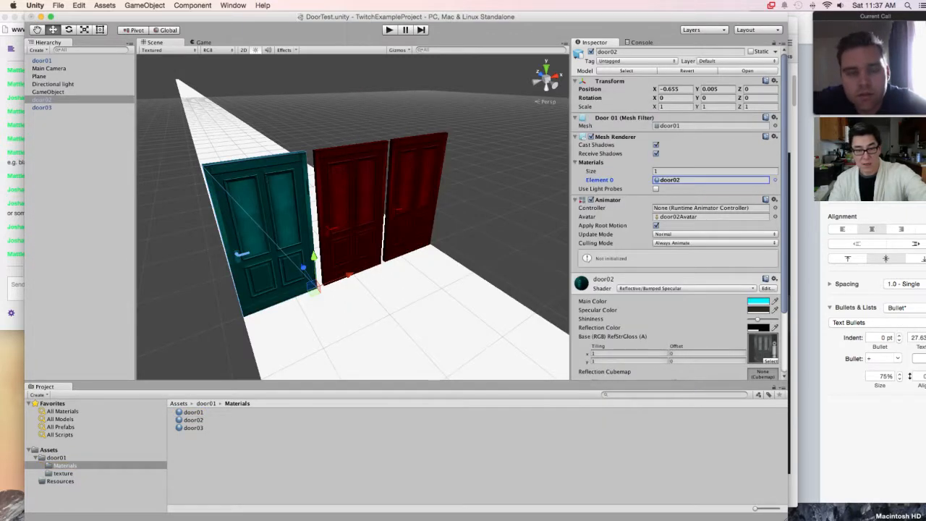
Step: Assign the door03 material to the door03 object's mesh renderer
click(42, 107)
click(776, 180)
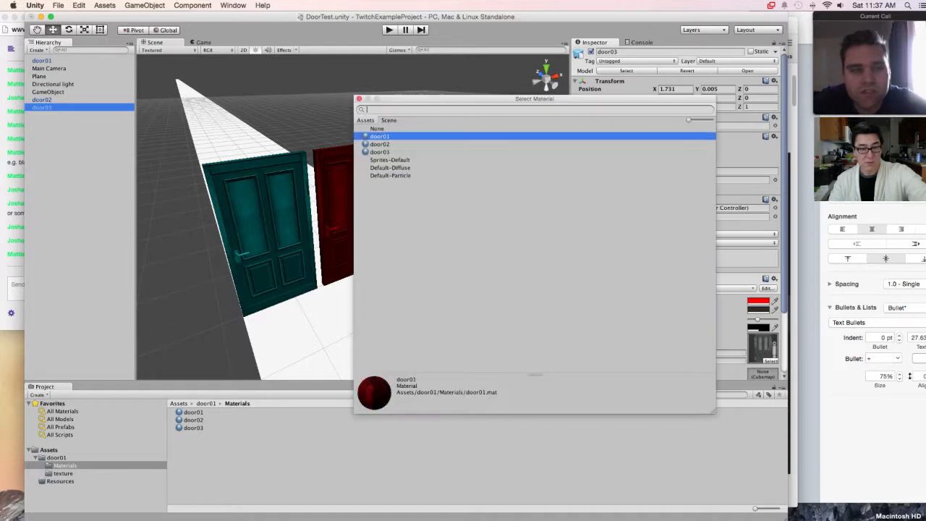
click(380, 152)
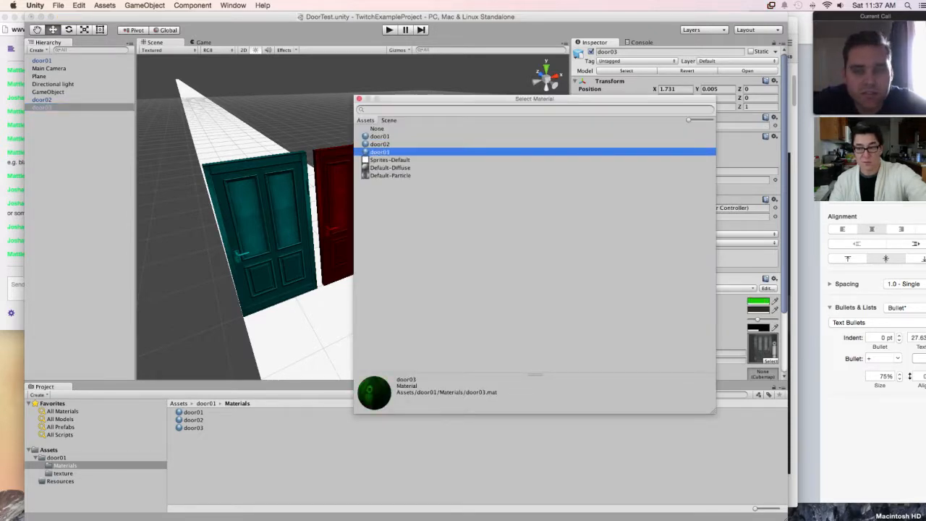
click(359, 98)
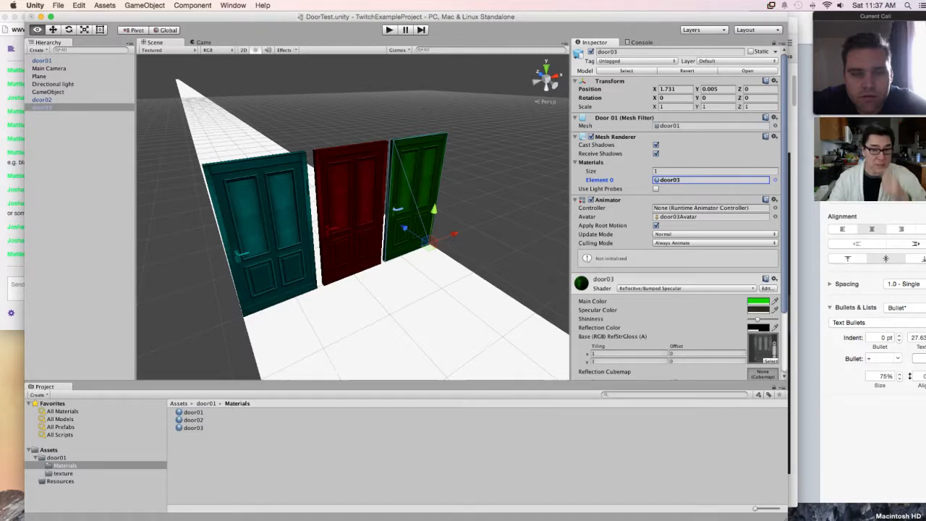
Step: Face the three doors in the scene and preview their colors in play mode
alt+drag(406, 254, 271, 213)
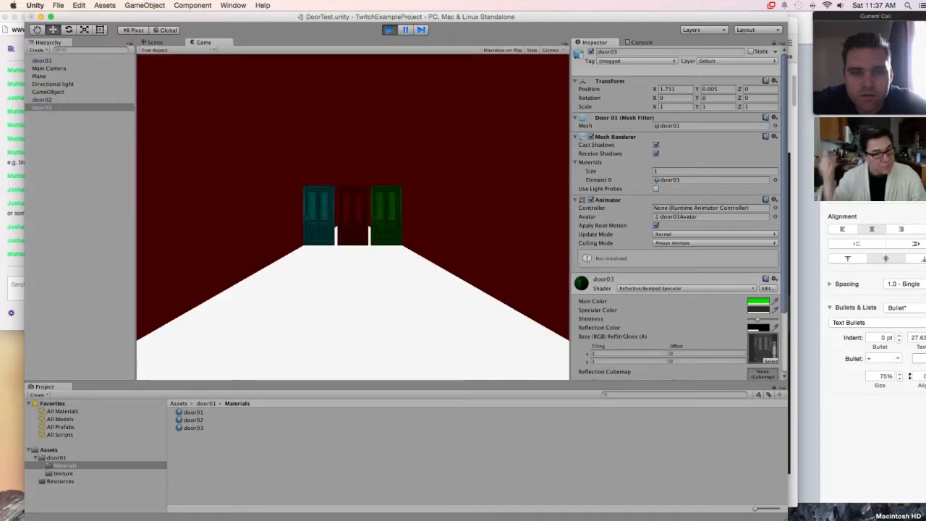
click(389, 29)
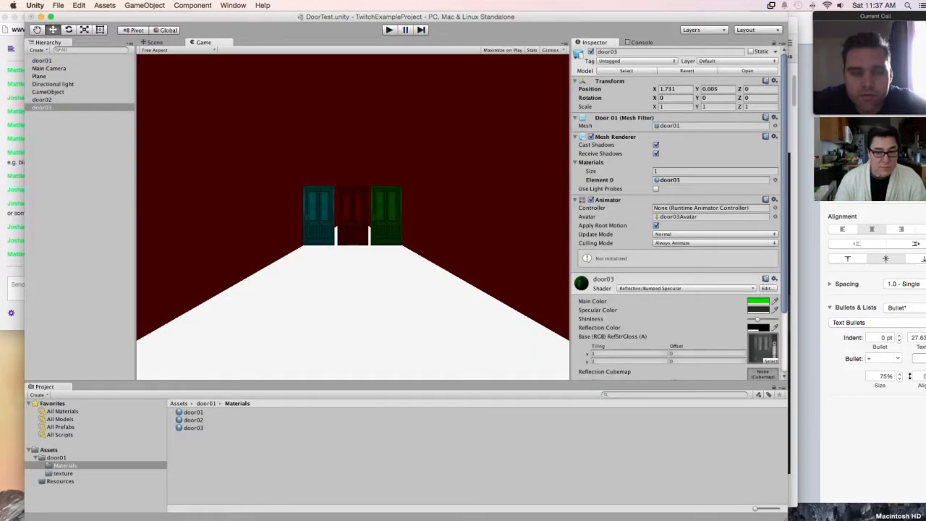
click(42, 61)
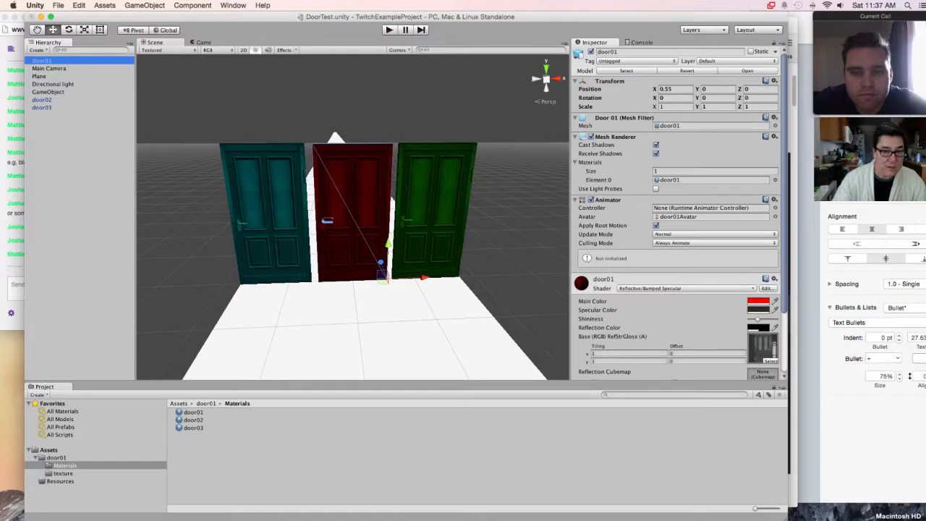
Step: Try darker and brighter red backgrounds on the Main Camera, ending at RGB 131, 0, 0, and preview the result in play mode
click(49, 68)
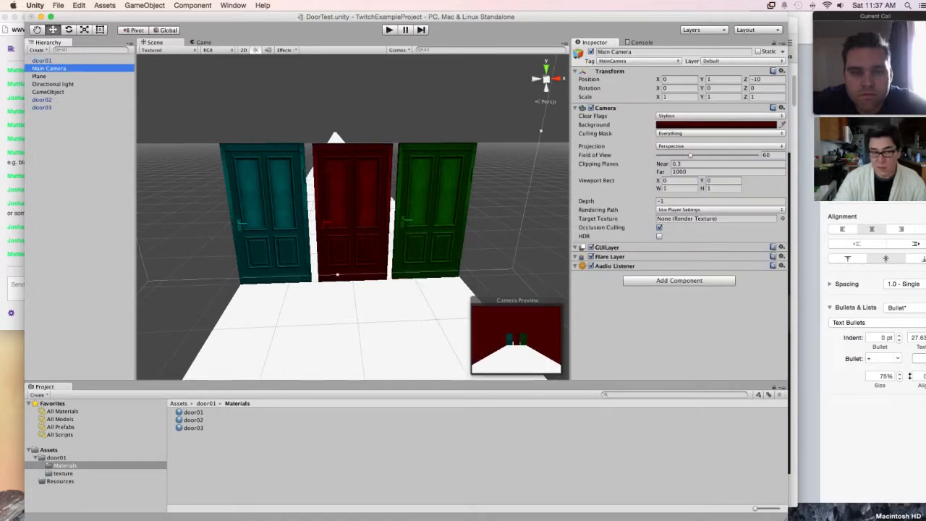
click(716, 124)
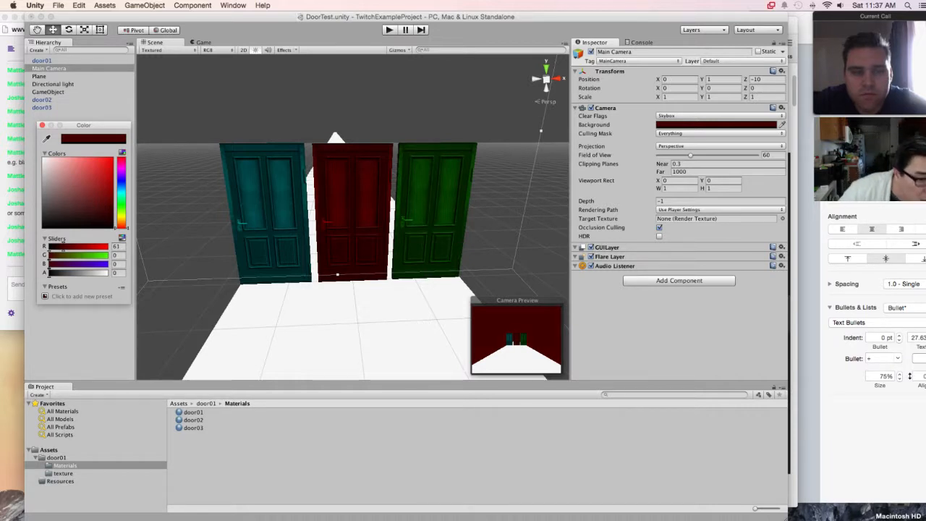
drag(64, 247, 57, 246)
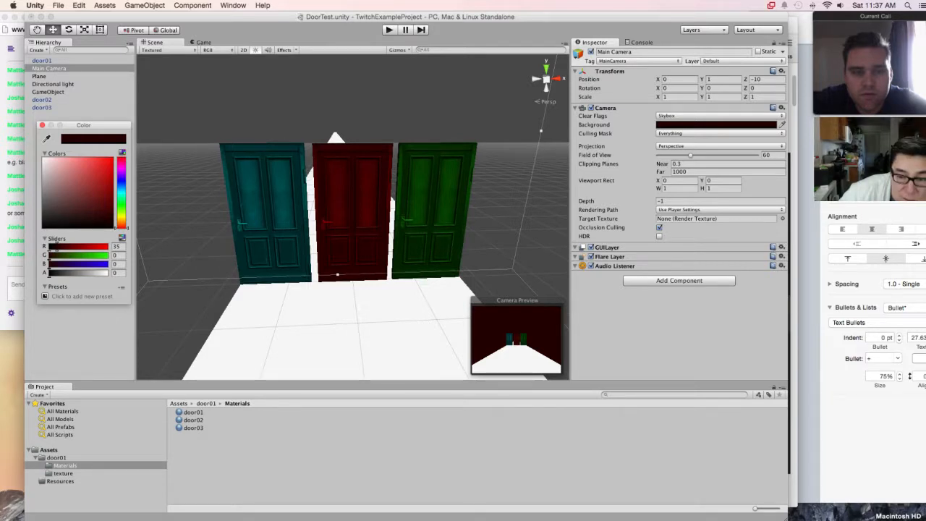
drag(56, 247, 79, 247)
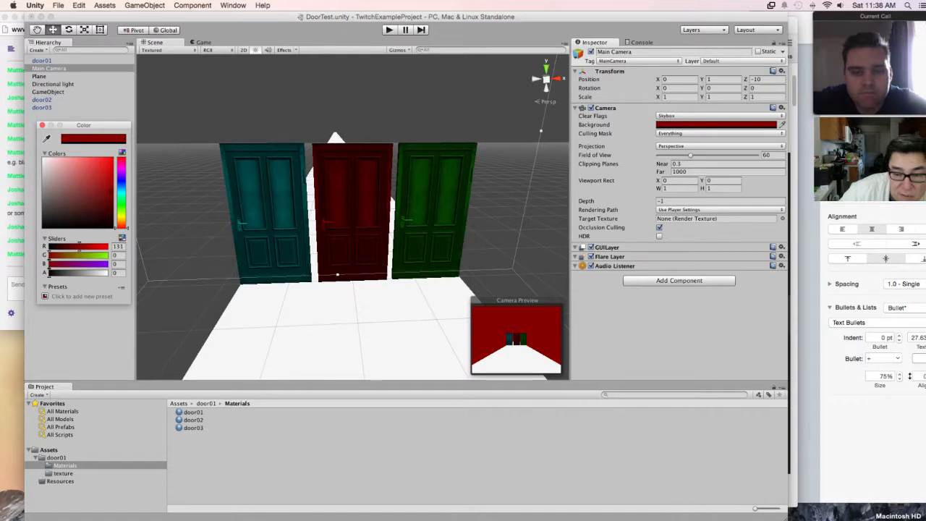
click(42, 125)
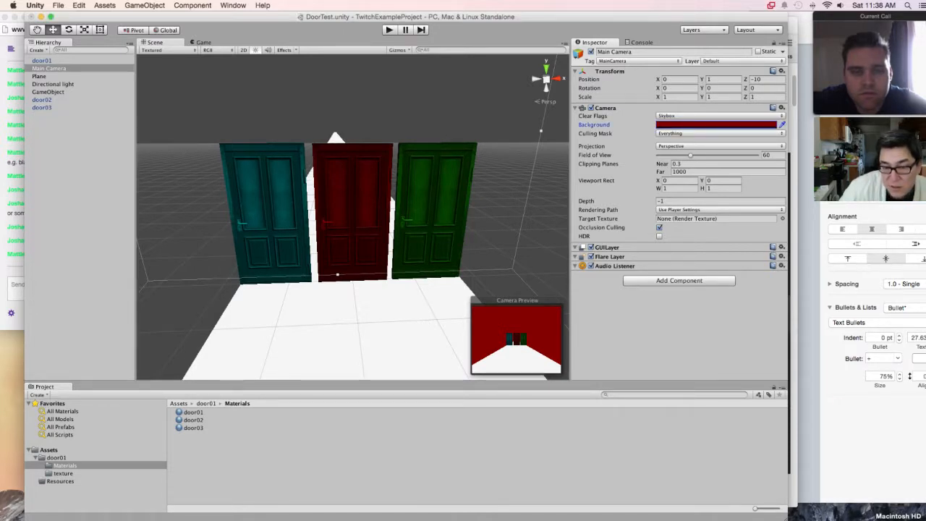
click(390, 30)
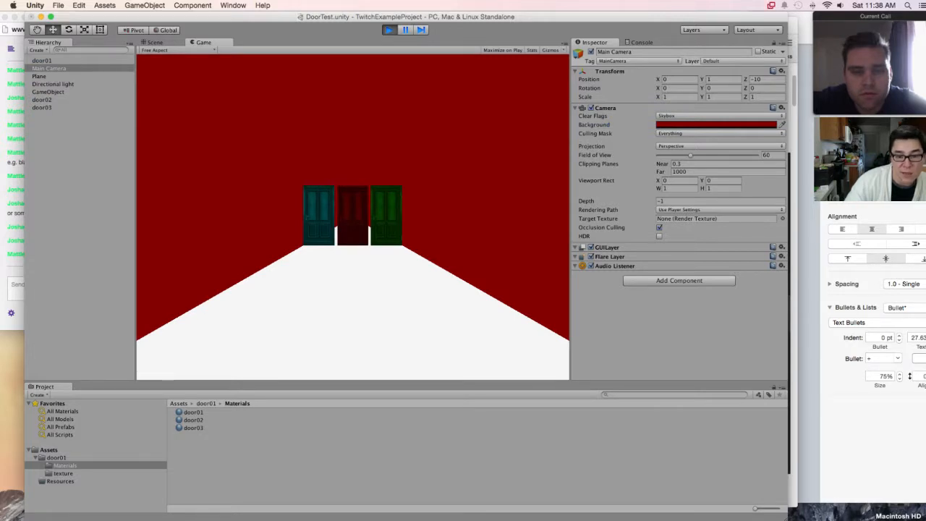
key(super+p)
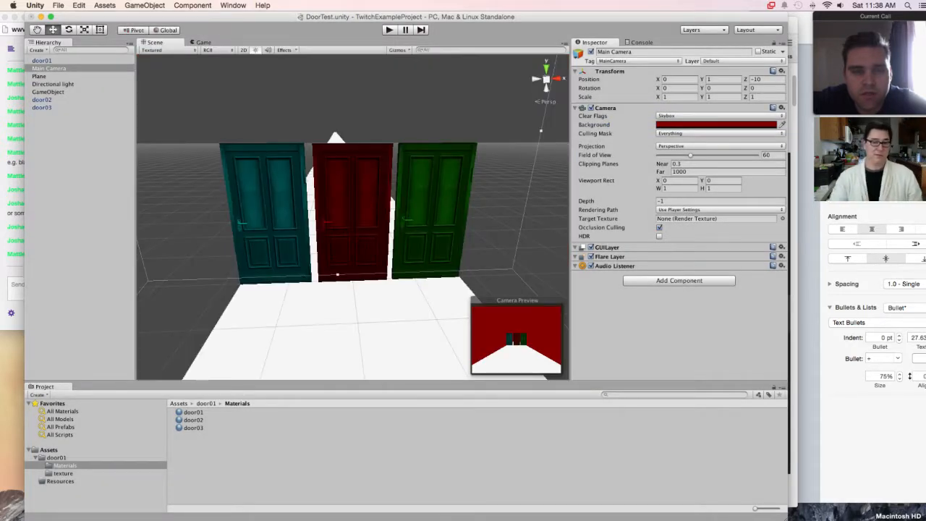
Step: Set the Main Camera's background to a very dark red, about RGB 35, 0, 0, and preview it in play mode
click(716, 124)
click(57, 247)
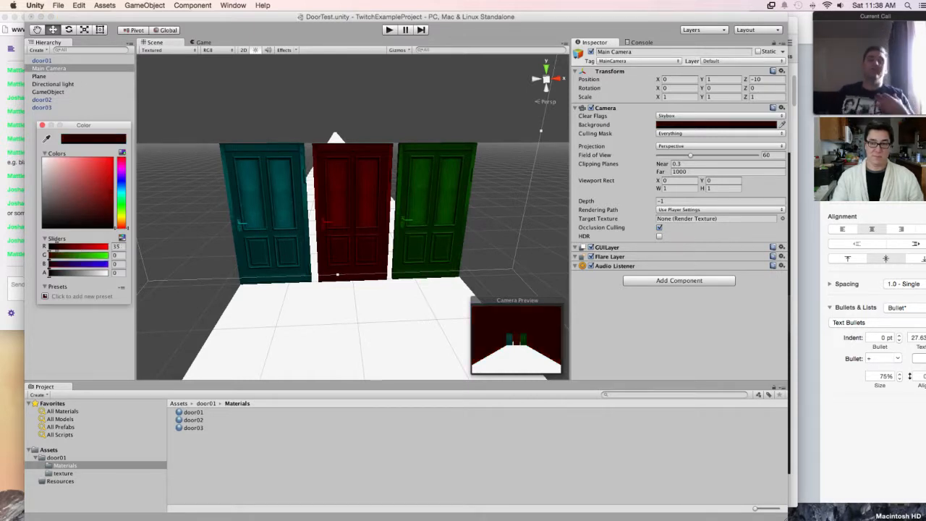
click(42, 125)
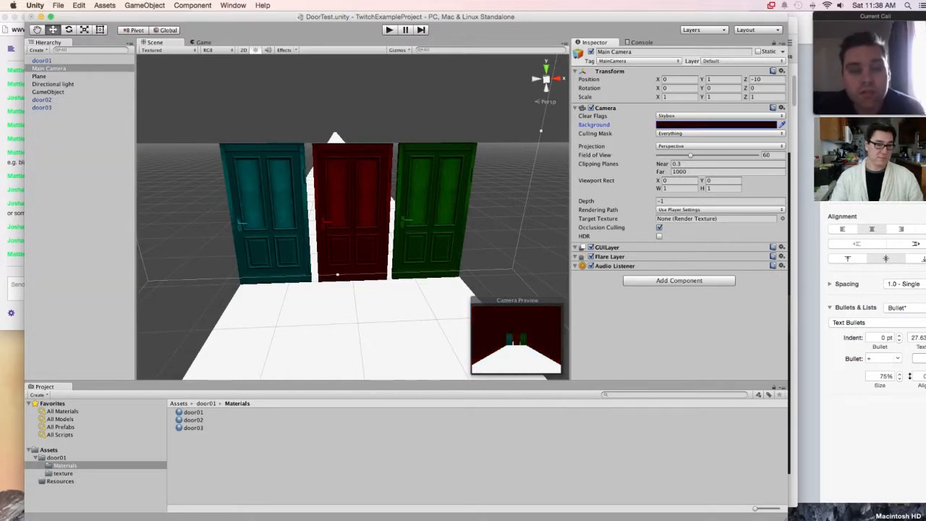
key(super+p)
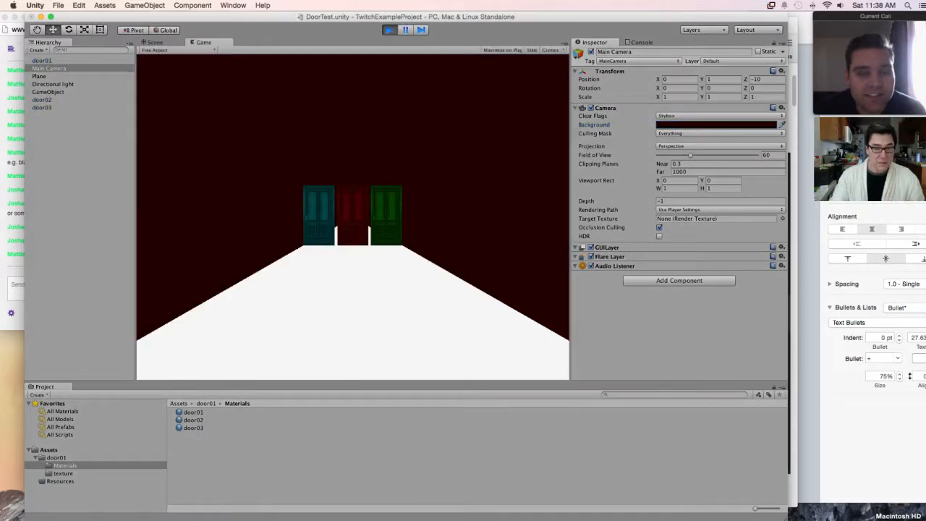
key(super+p)
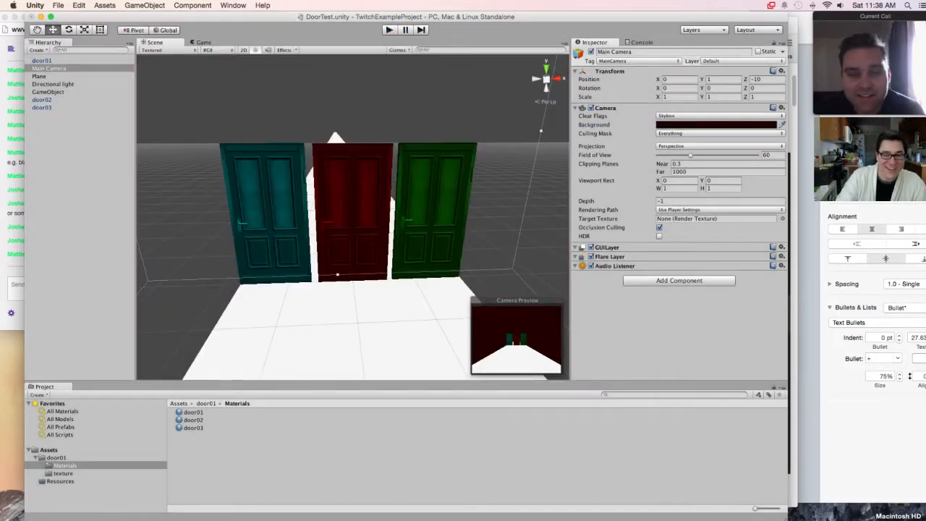
Step: Raise the directional light's intensity to 1.5 and preview the brighter doors in play mode
click(53, 84)
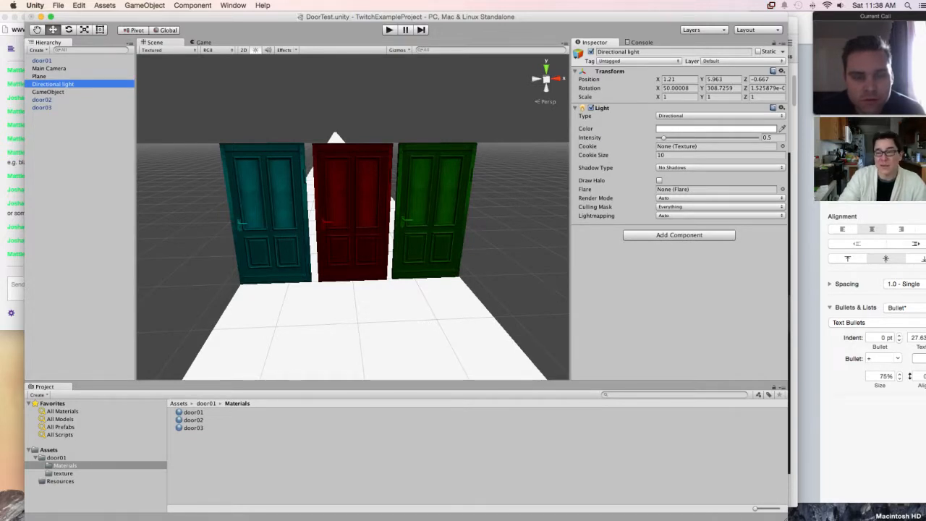
drag(664, 137, 674, 138)
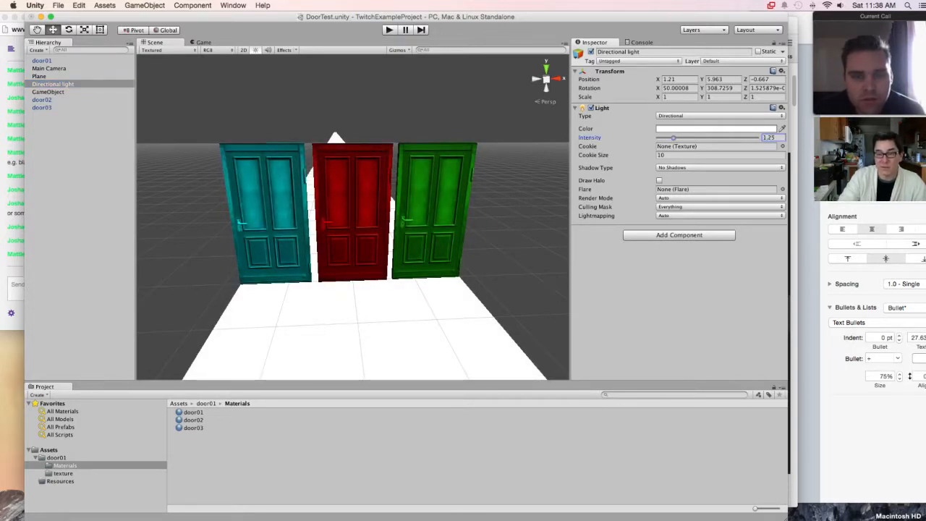
click(771, 137)
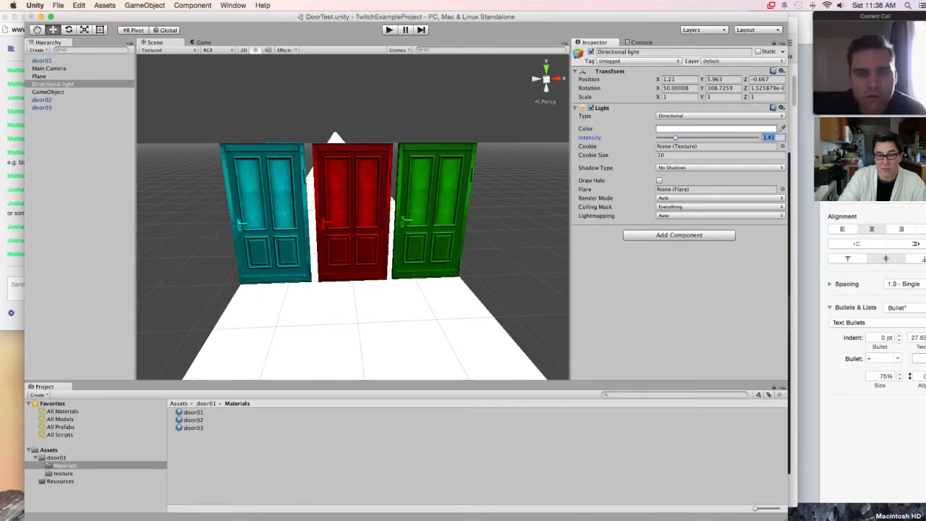
text(1.5)
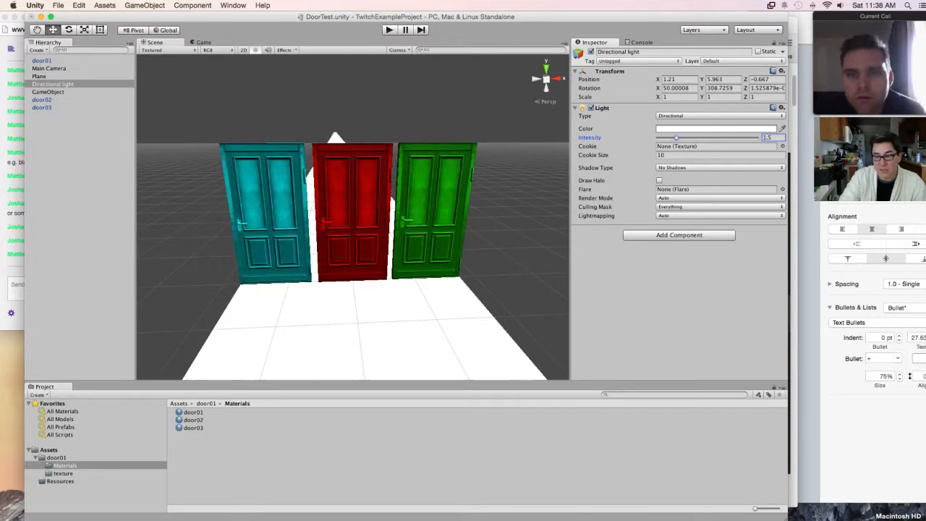
key(super+p)
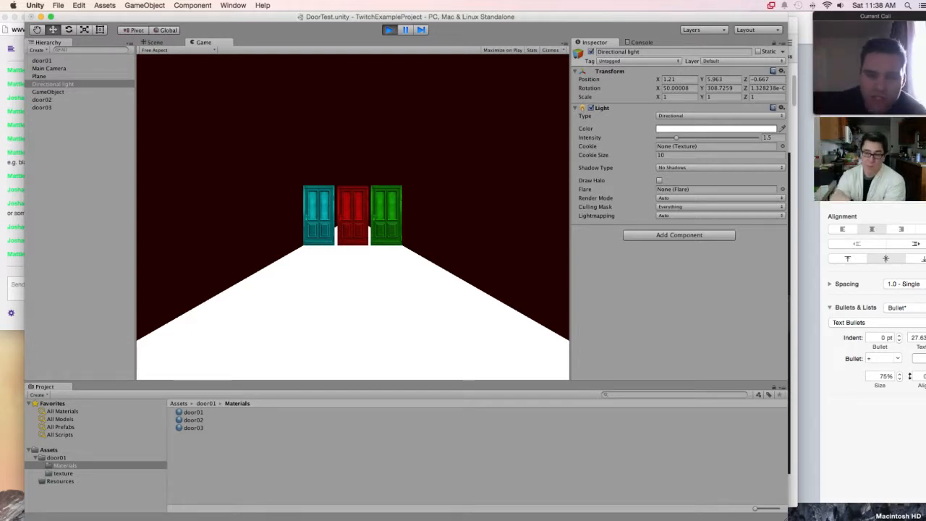
mouse_move(676, 137)
mouse_down()
mouse_move(688, 137)
mouse_move(676, 138)
mouse_up()
click(389, 30)
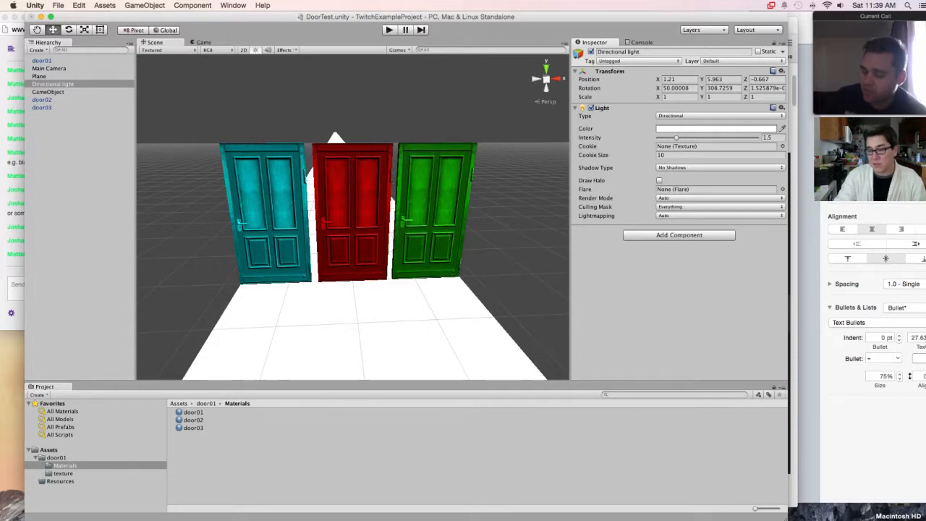
Step: Widen the editor window slightly and open the Asset Store
drag(788, 290, 808, 289)
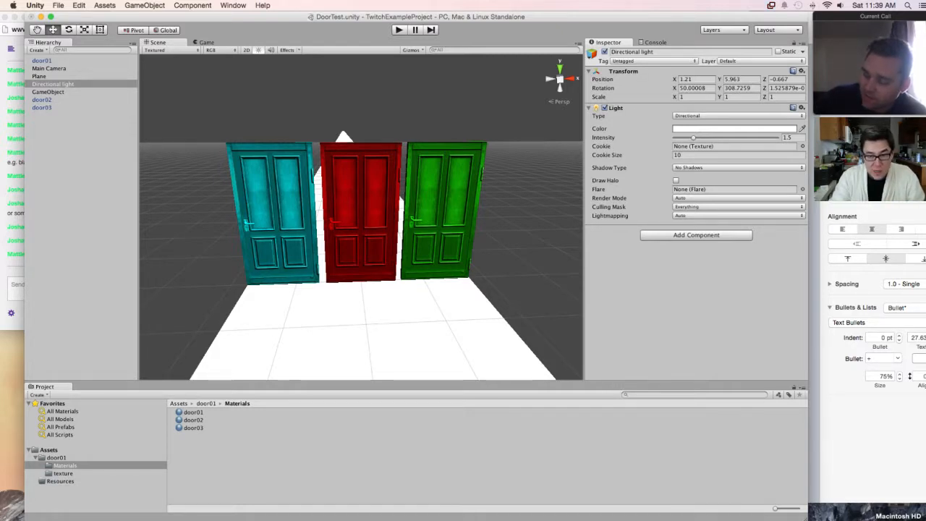
click(233, 6)
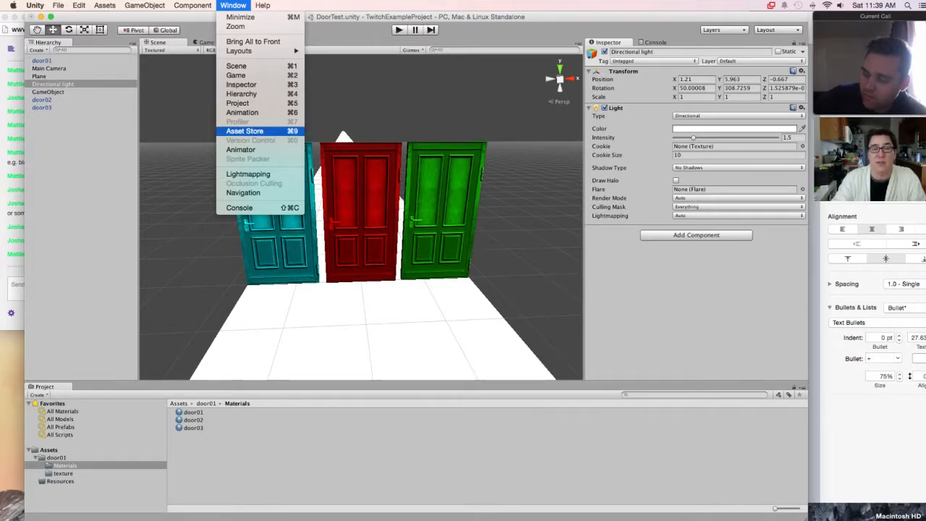
click(244, 131)
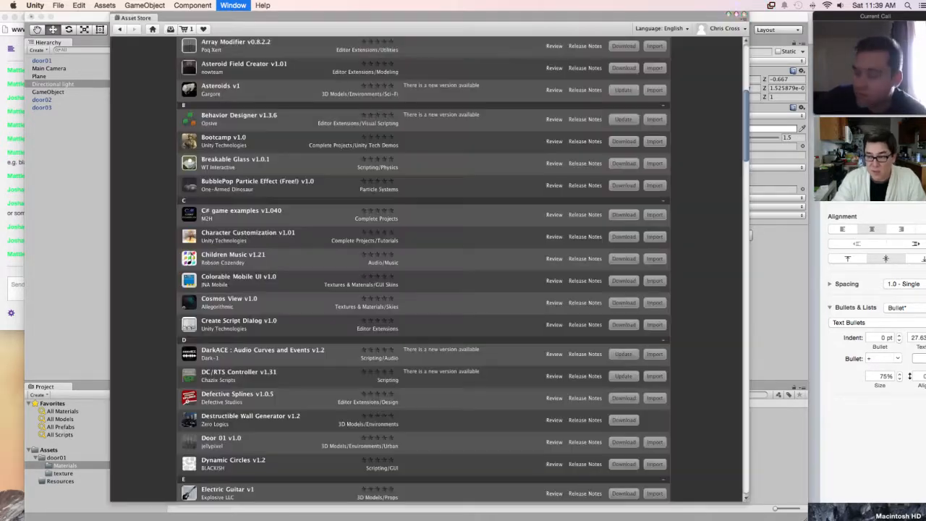
Step: Find the uScript Visual Scripting Tool in the Asset Store packages, download its update and import all of its files
scroll(423, 268, down, 15)
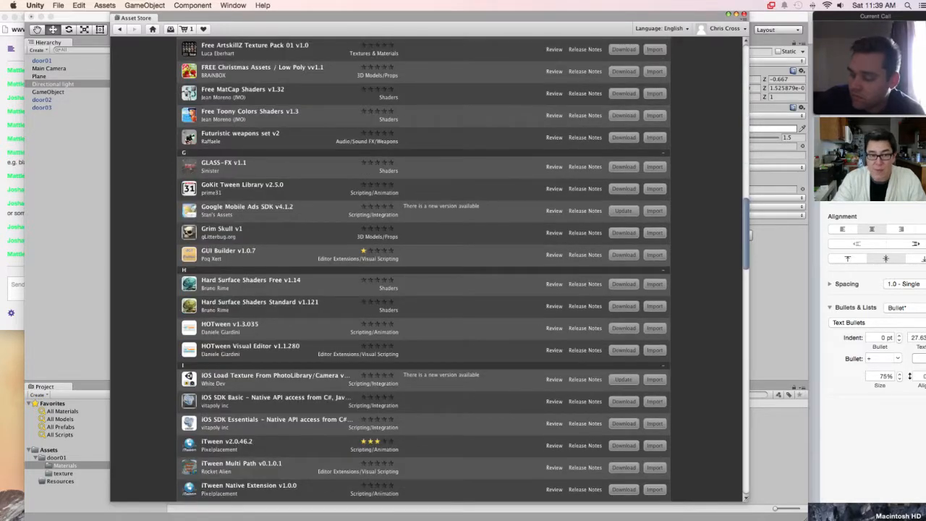
scroll(424, 267, down, 20)
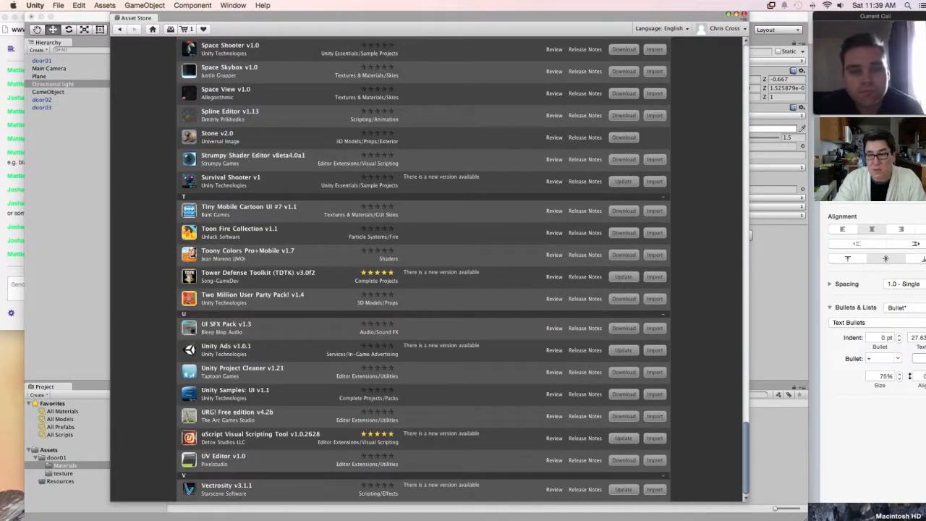
click(623, 438)
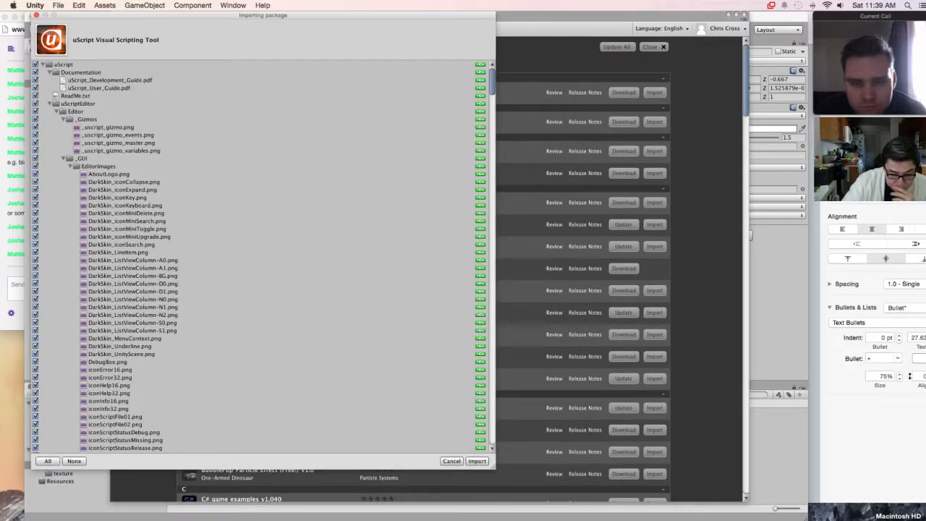
scroll(260, 257, down, 20)
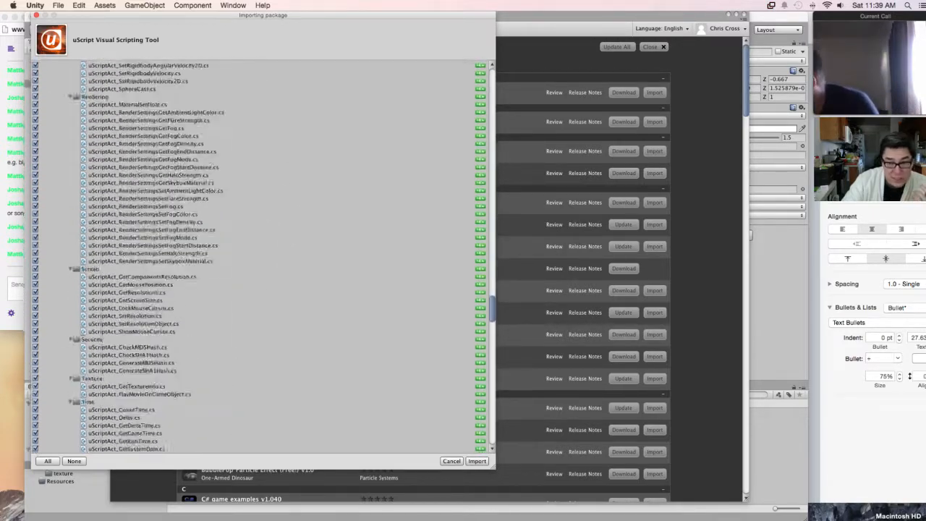
scroll(261, 256, up, 20)
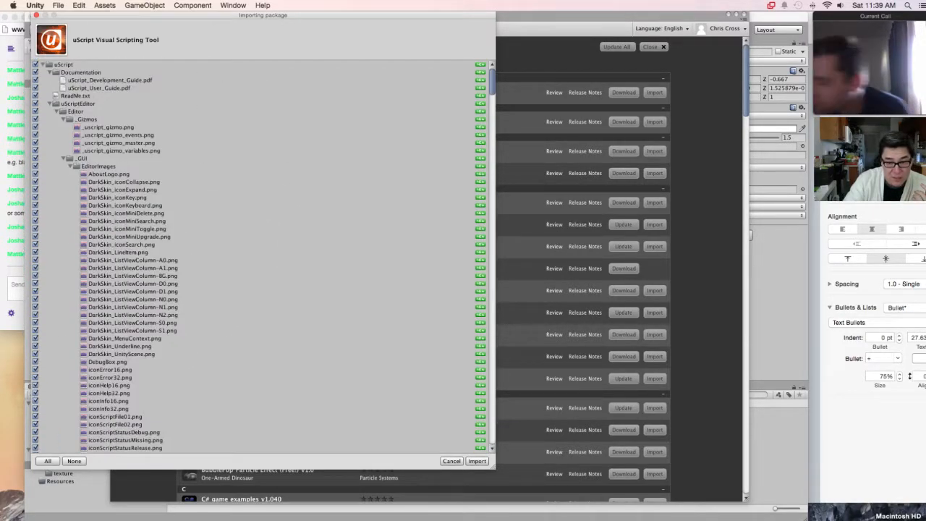
click(477, 461)
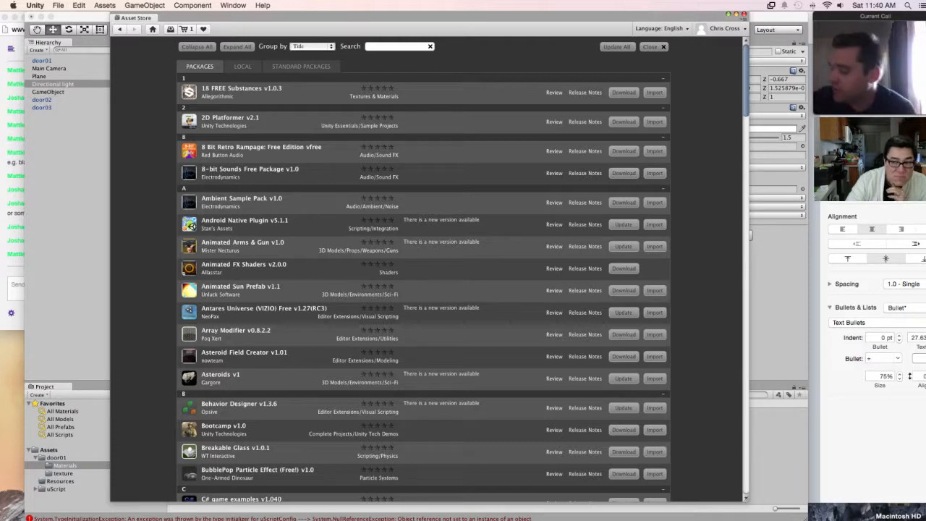
Step: Glance at the stream chat, return to the editor and examine the uScript import error in the Console
click(16, 288)
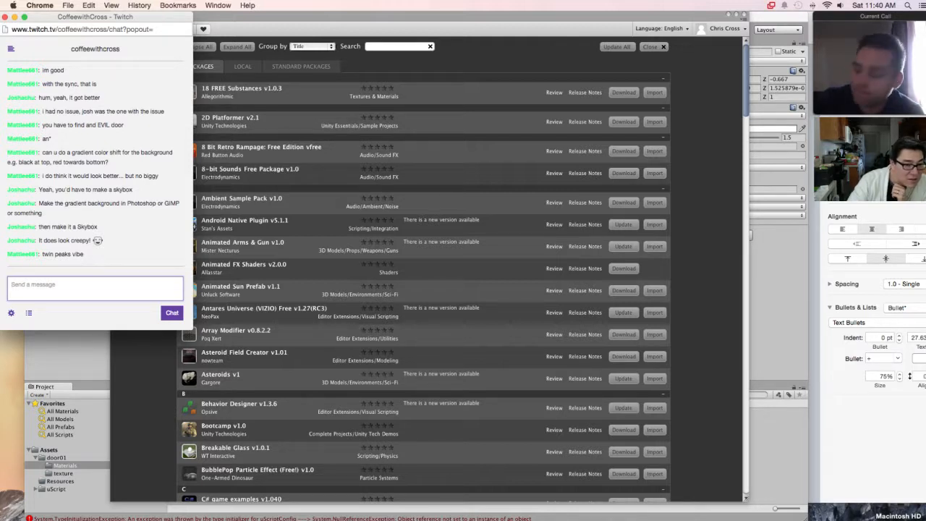
click(449, 318)
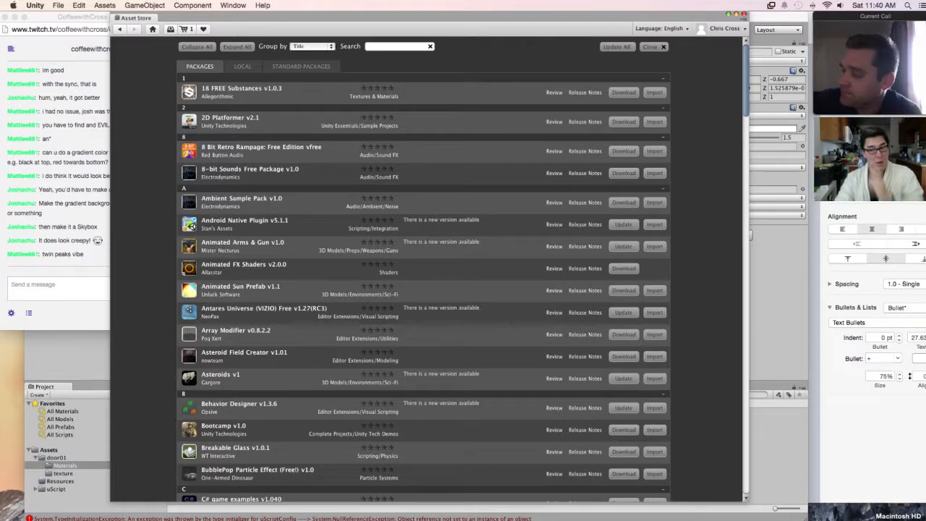
click(282, 518)
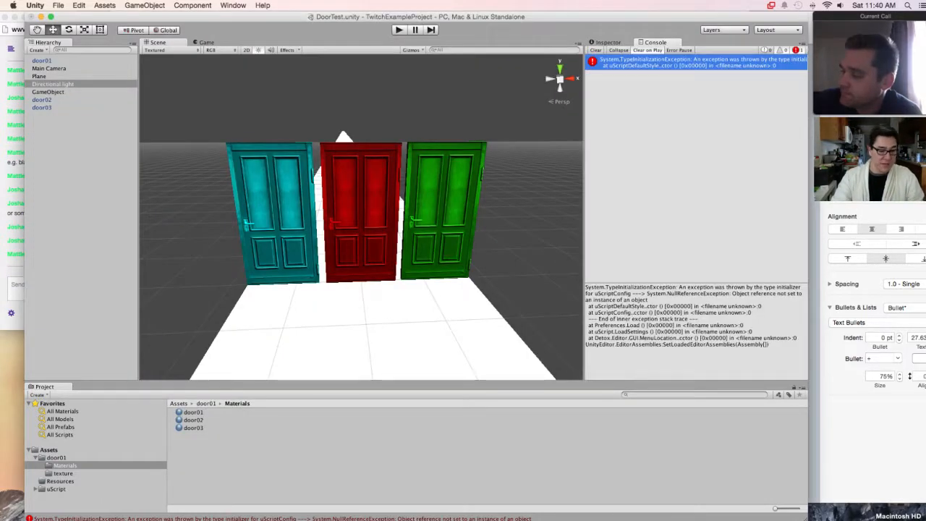
Step: Save the project and quit Unity
click(57, 5)
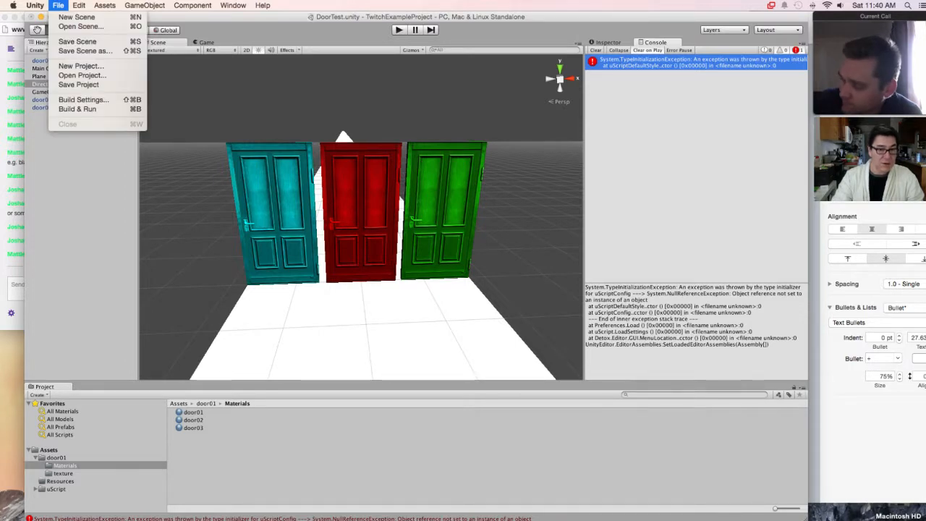
click(79, 85)
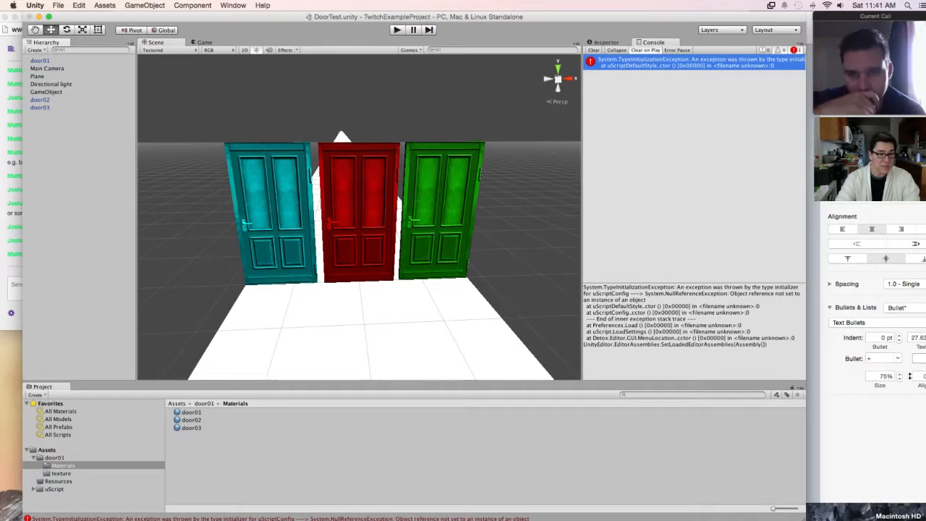
click(35, 5)
click(39, 114)
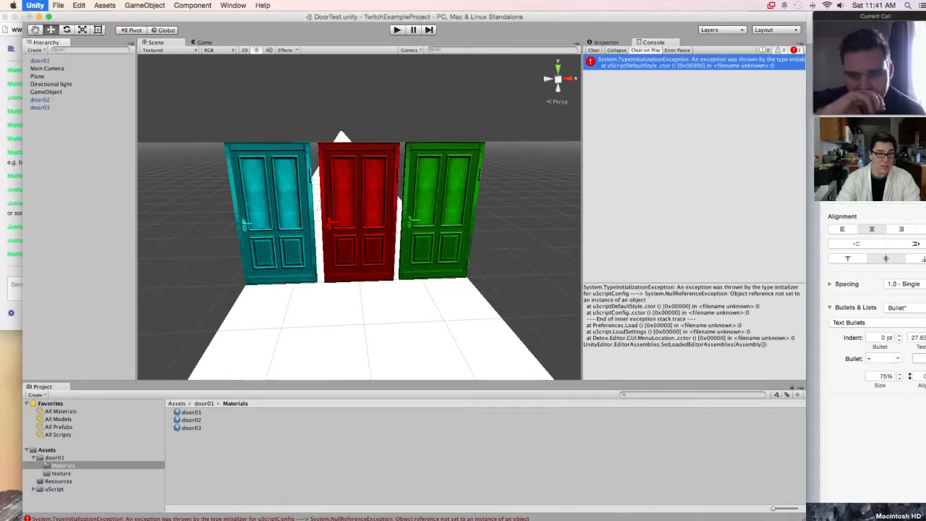
key(Return)
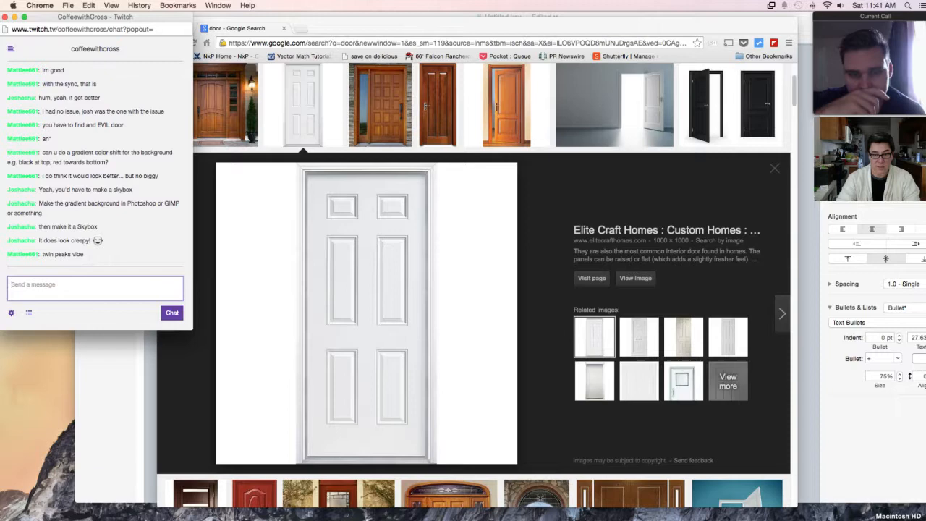
Step: Relaunch Unity and reopen the TwitchExampleProject project
mouse_move(694, 510)
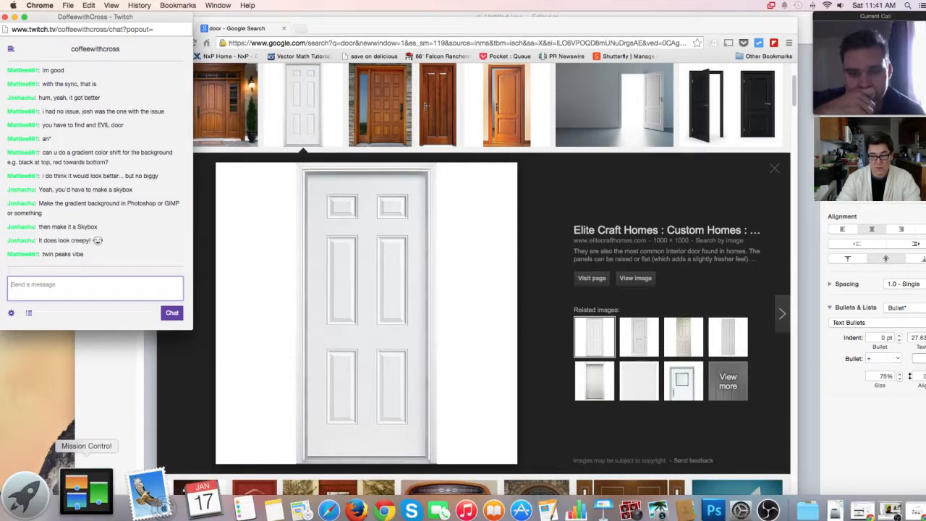
click(63, 498)
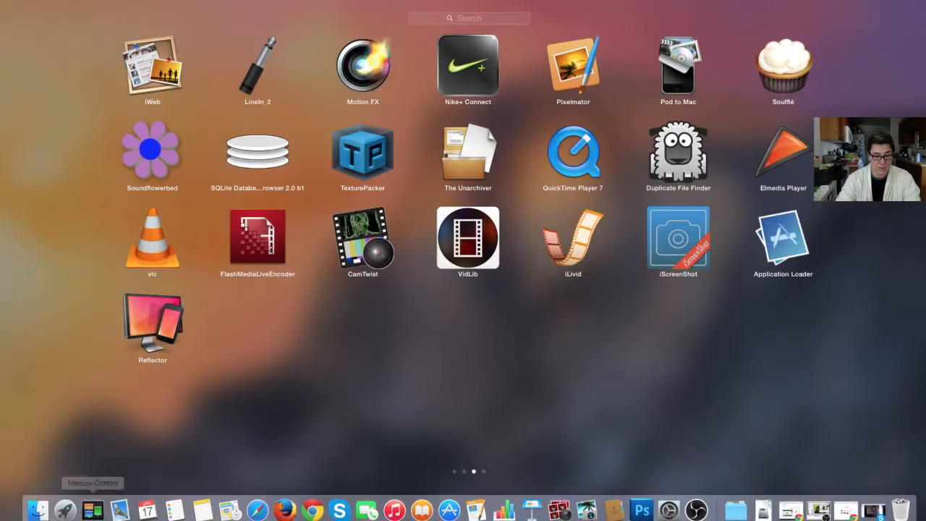
scroll(463, 243, left, 5)
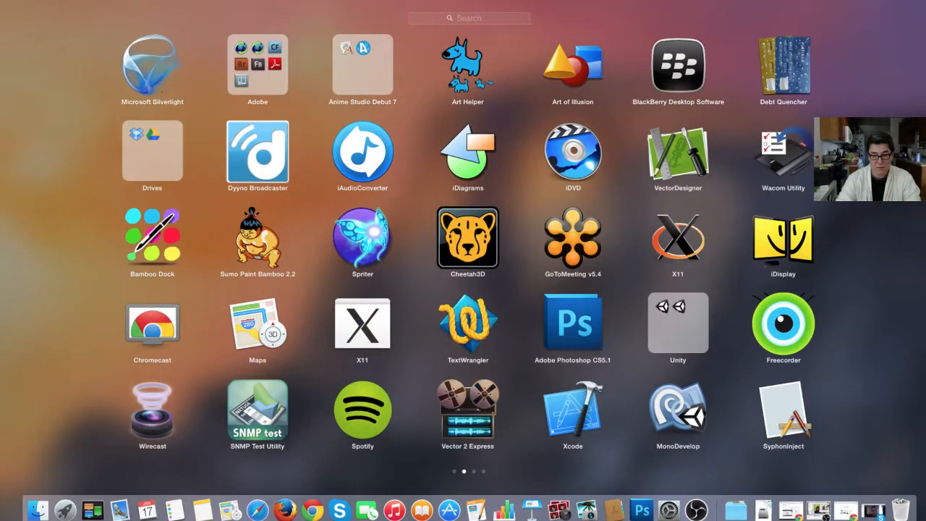
click(678, 322)
click(152, 257)
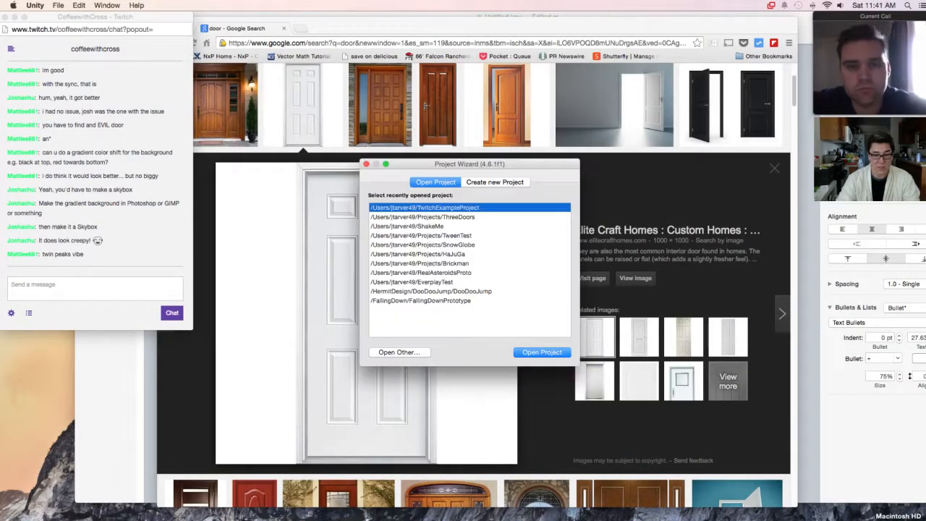
key(Return)
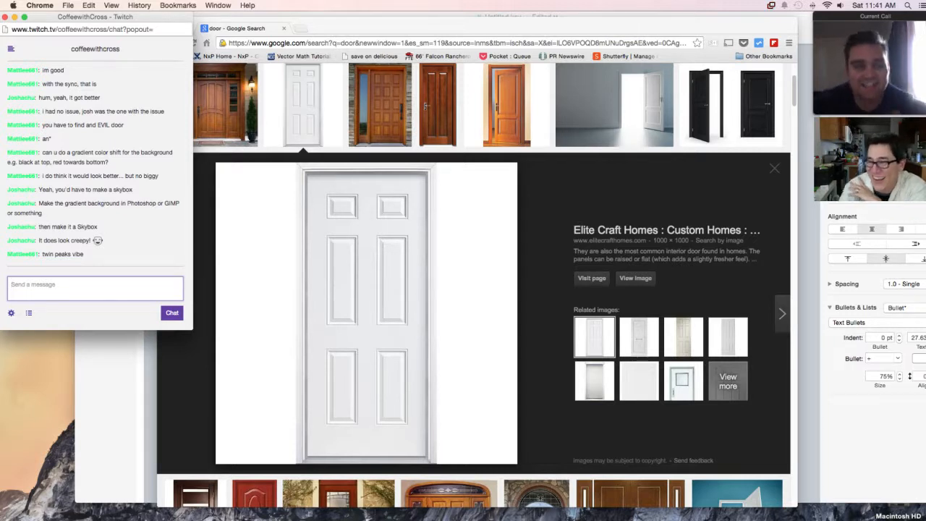
Step: Return to the reopened Unity editor and close the Asset Store window
key(super+Tab)
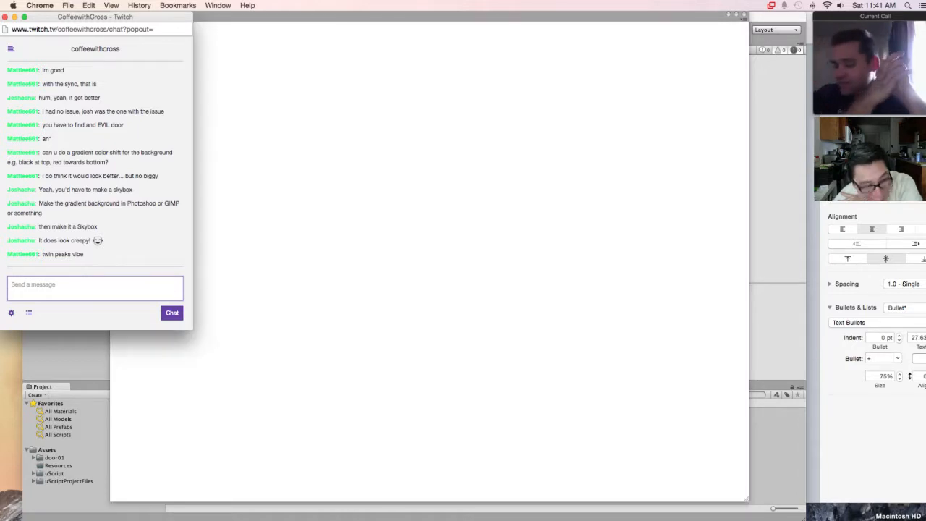
click(430, 261)
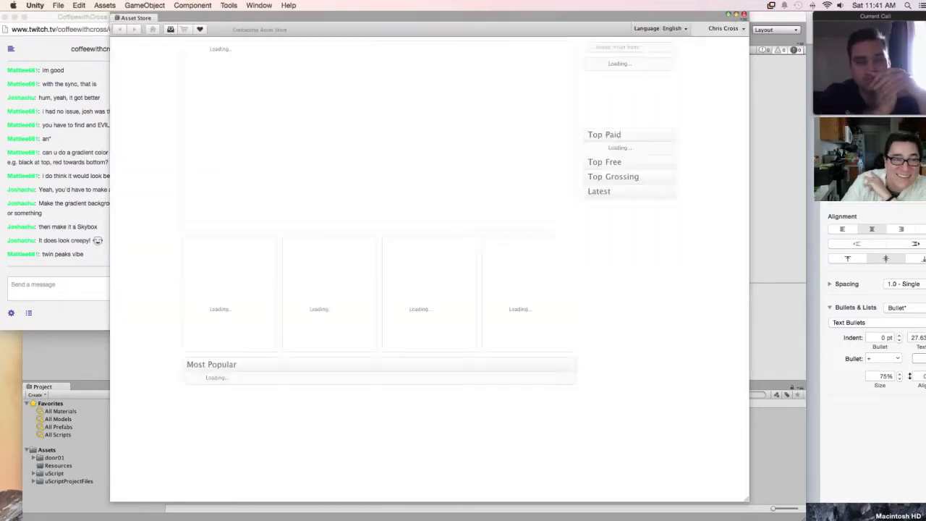
key(super+w)
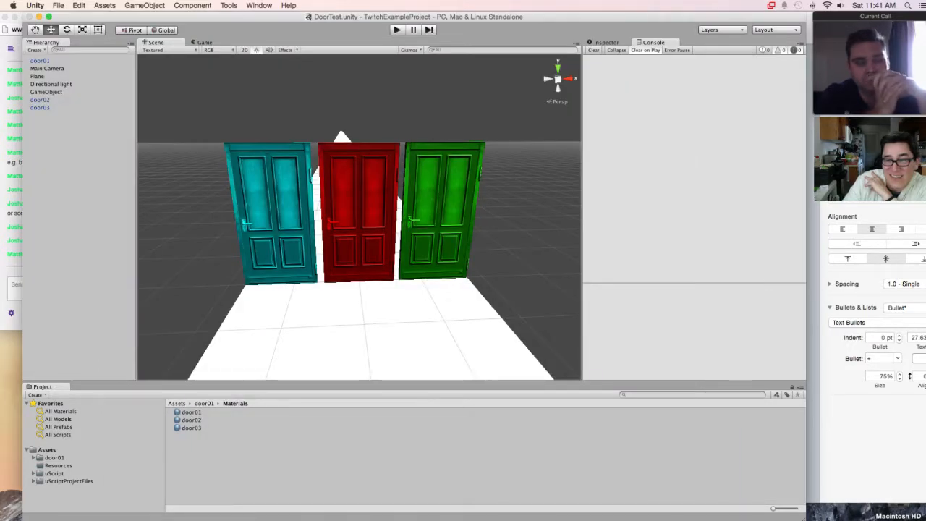
Step: Look through the imported uScript and uScriptProjectFiles folders in the project and check the Inspector
click(229, 5)
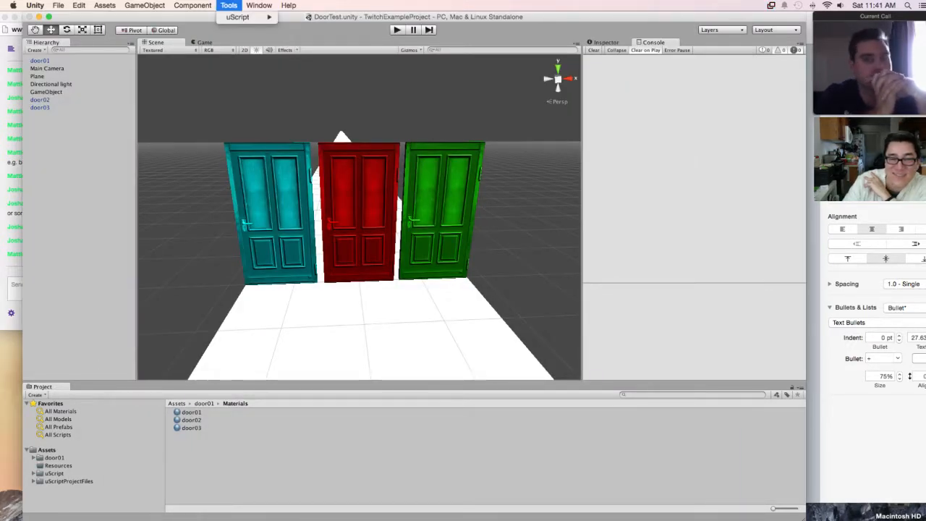
key(Escape)
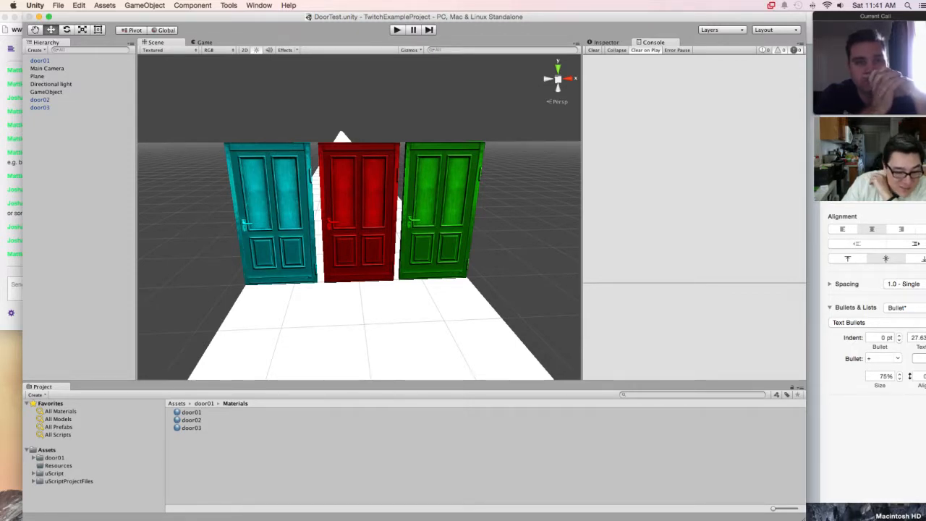
click(54, 473)
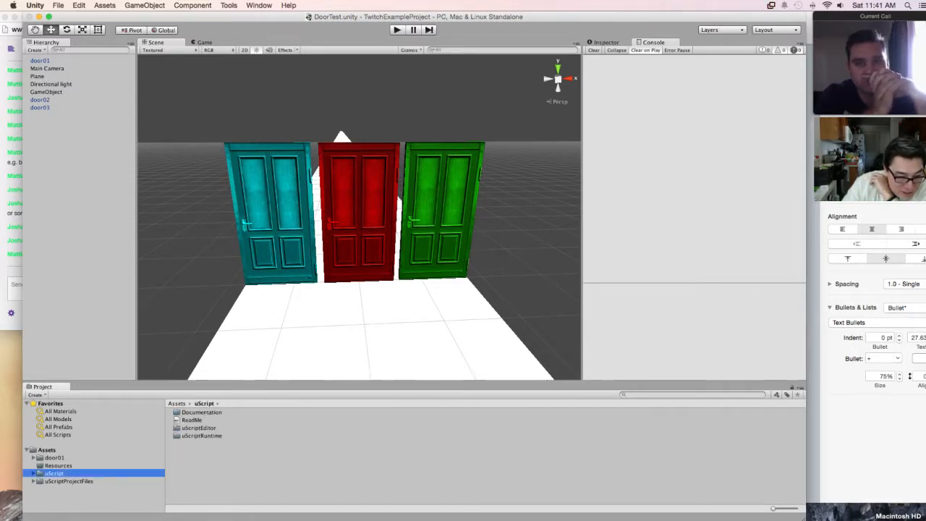
click(69, 481)
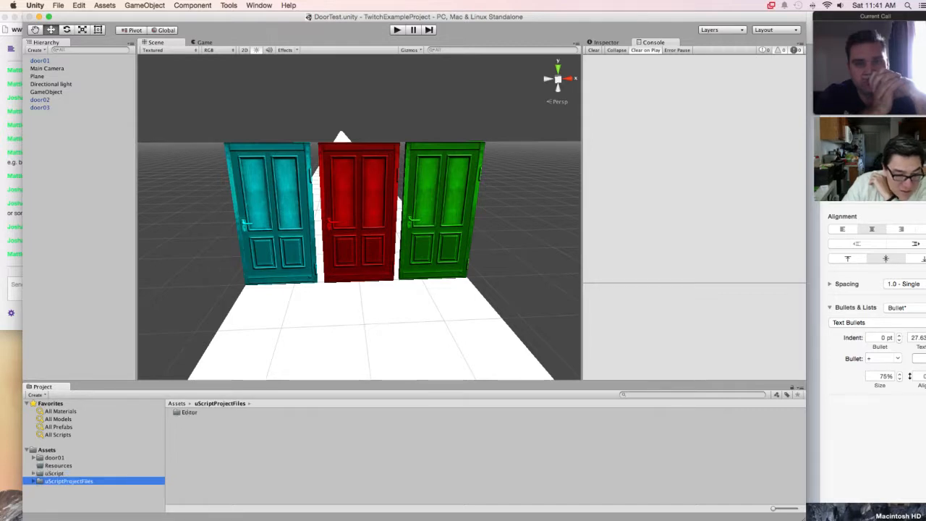
click(54, 474)
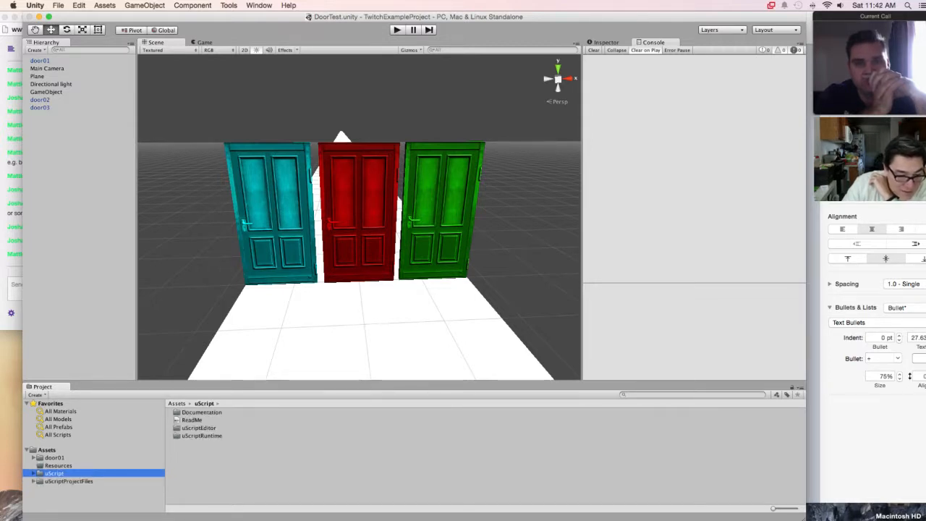
click(606, 43)
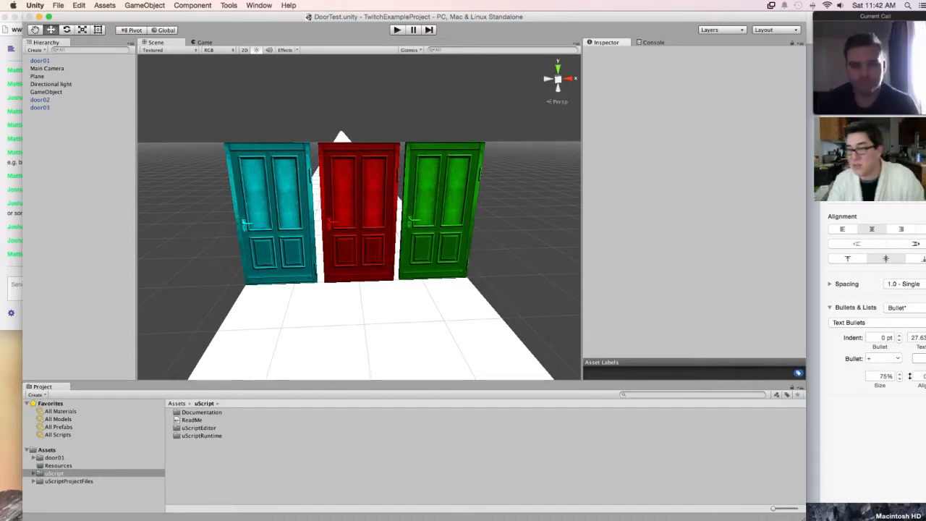
Step: Open the uScript editor and enable automatic checks for uScript updates
click(229, 5)
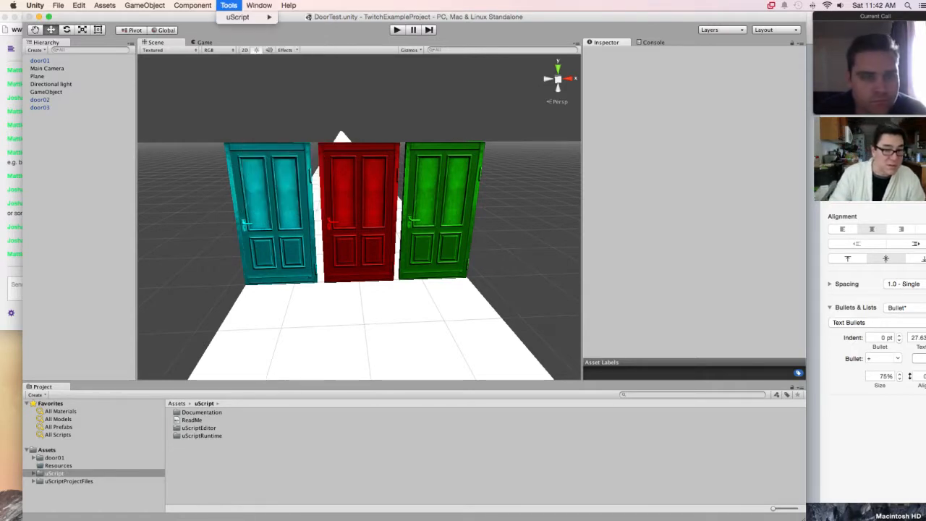
mouse_move(237, 17)
click(311, 19)
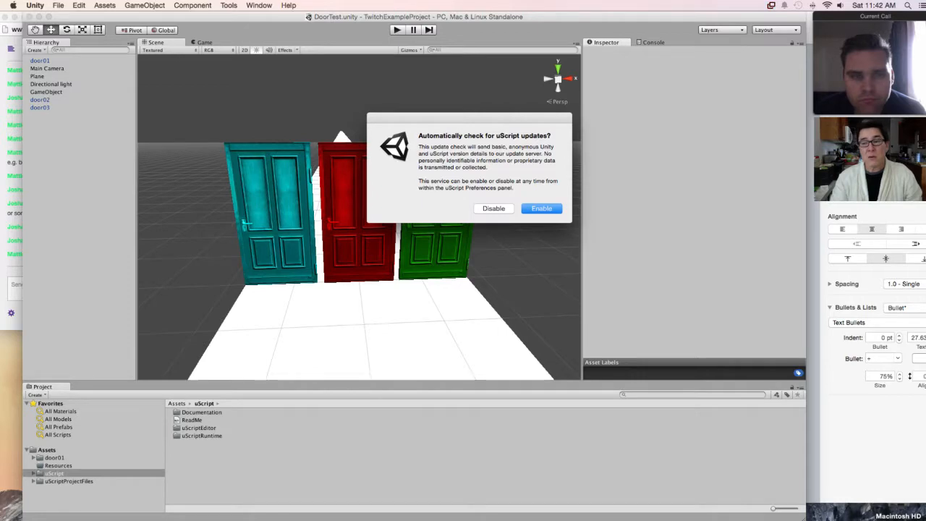
key(Return)
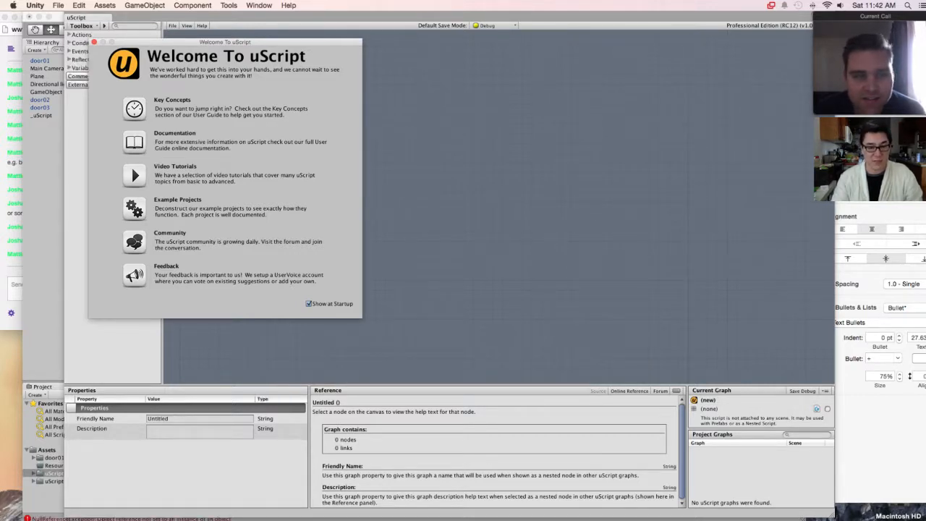
Step: Close the Welcome To uScript window, keeping it set to show at startup
click(309, 304)
click(309, 303)
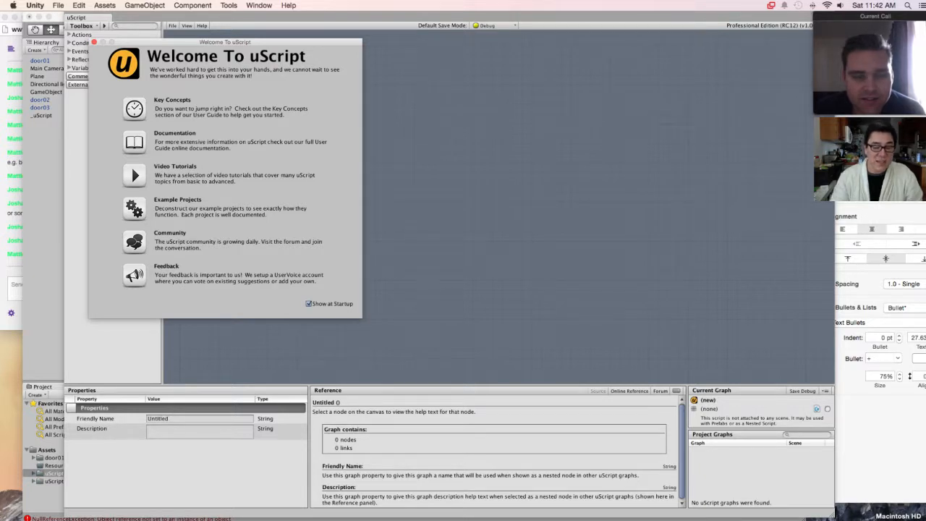
drag(225, 42, 248, 62)
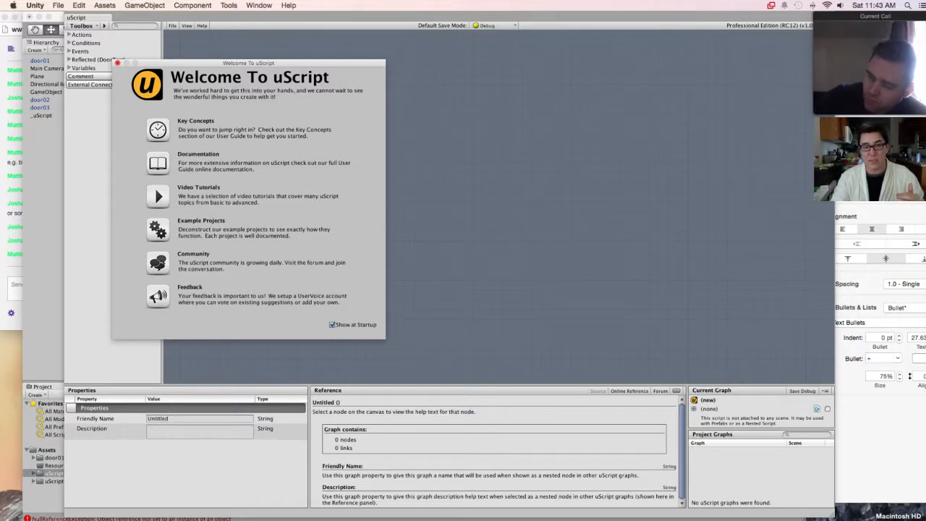
click(118, 63)
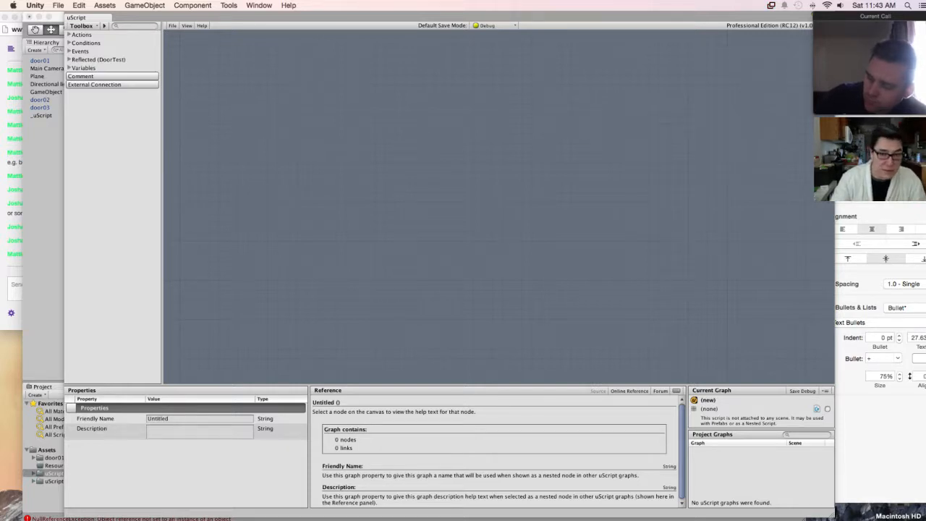
Step: Save the new graph as TwitchDoorsTest.uscript in the uScripts folder and assign it to the master GameObject
click(172, 26)
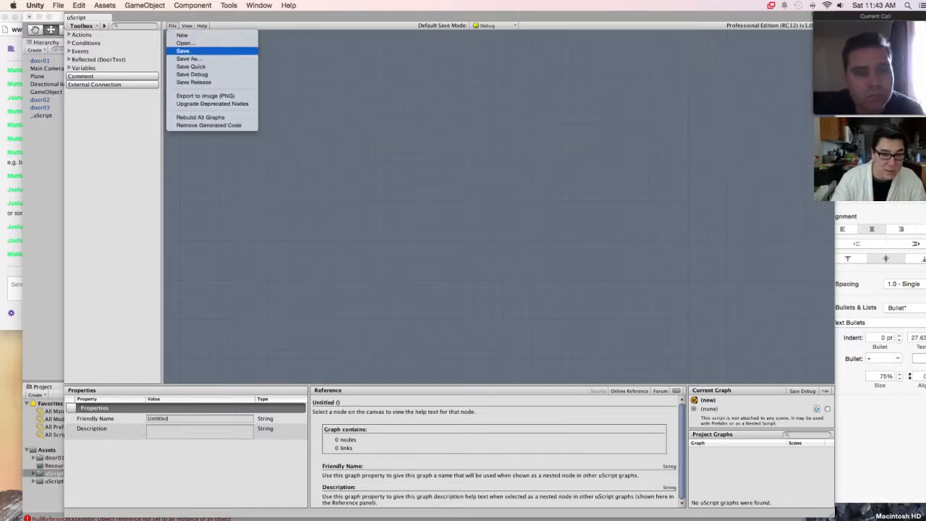
key(Escape)
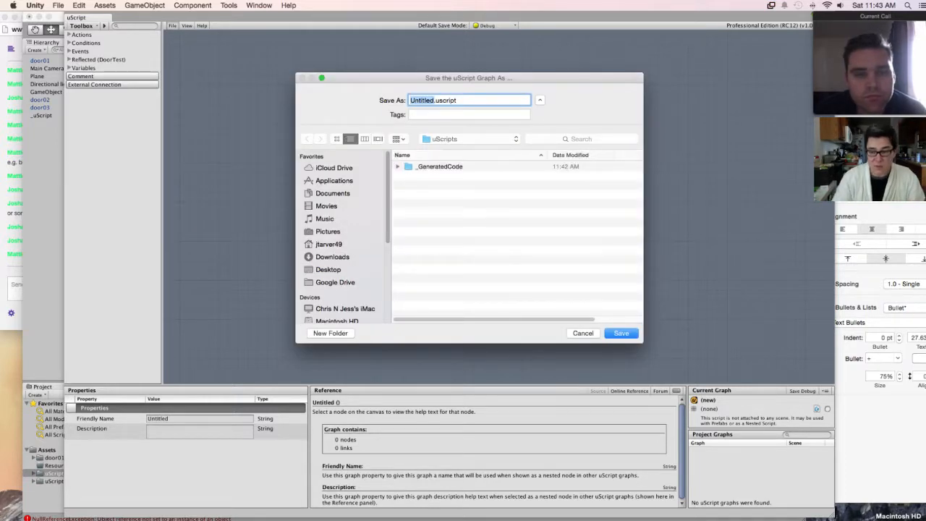
text(Twitch)
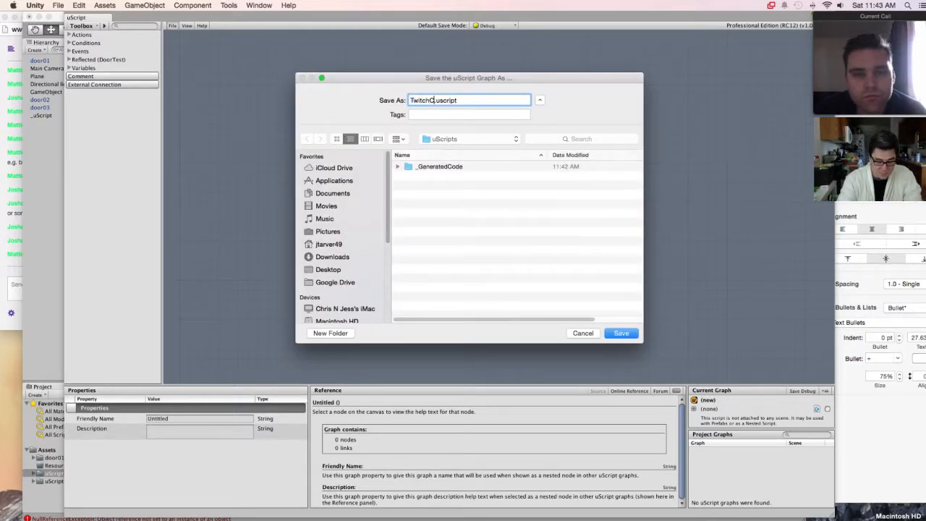
text(DoorsTest)
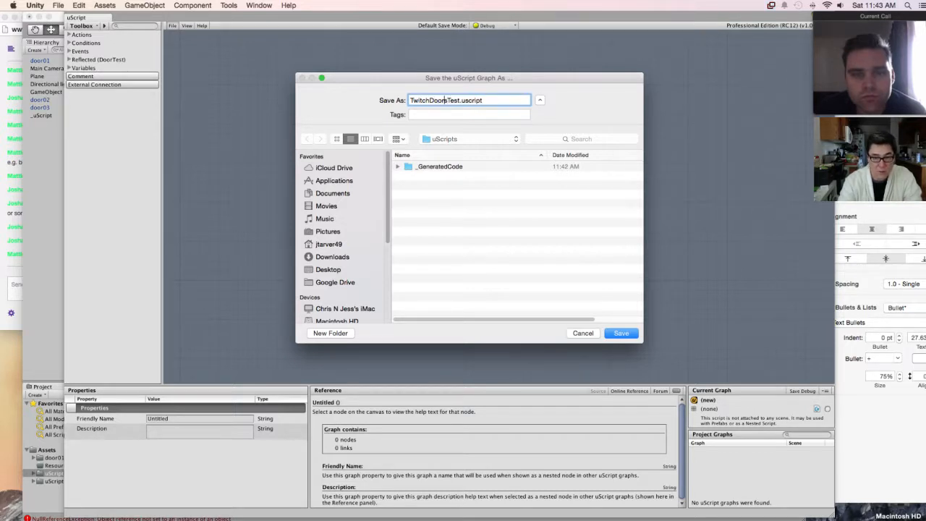
click(447, 100)
key(BackSpace)
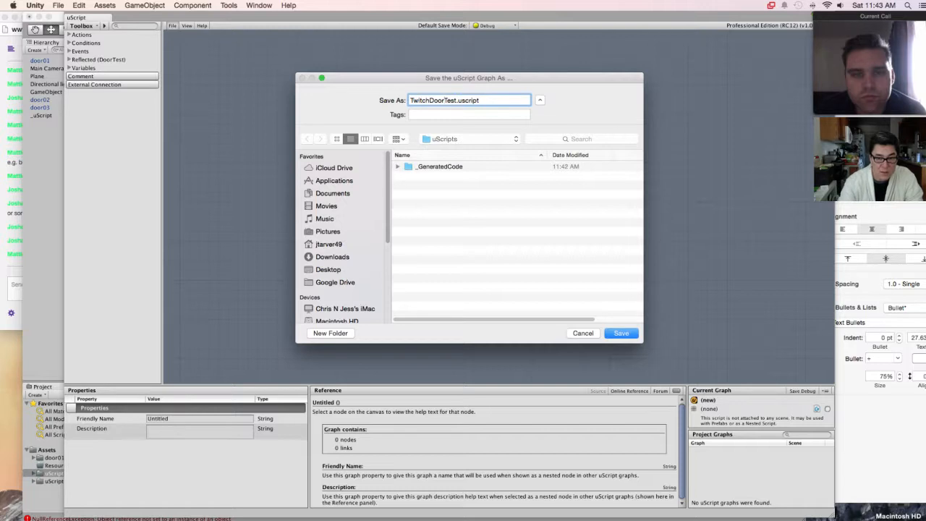
text(s)
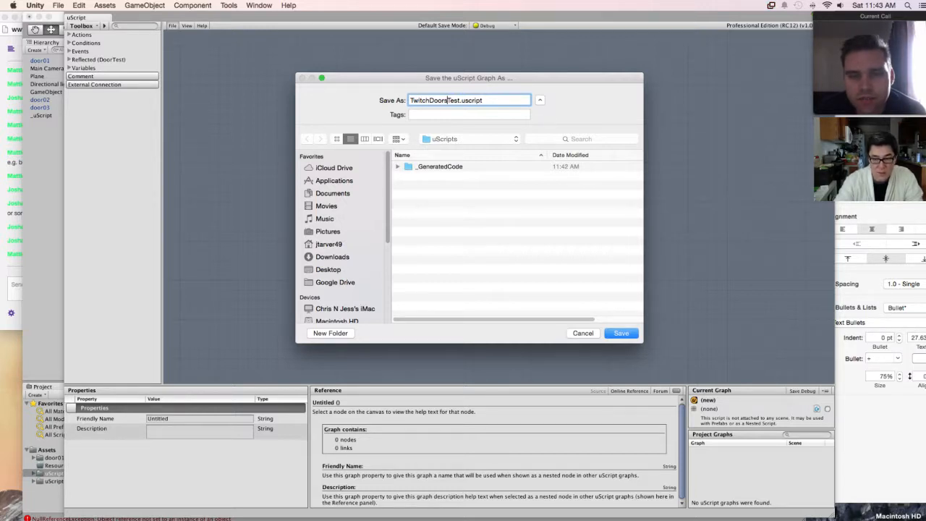
key(Return)
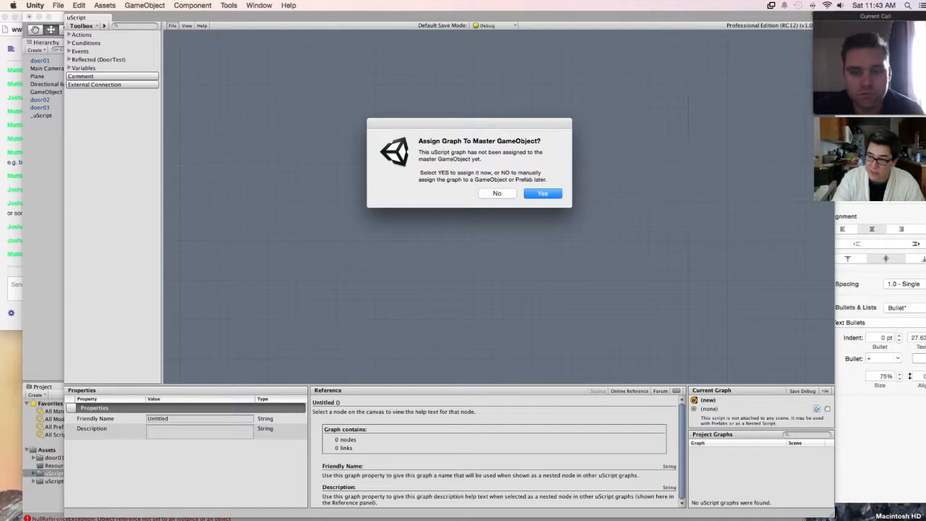
key(Return)
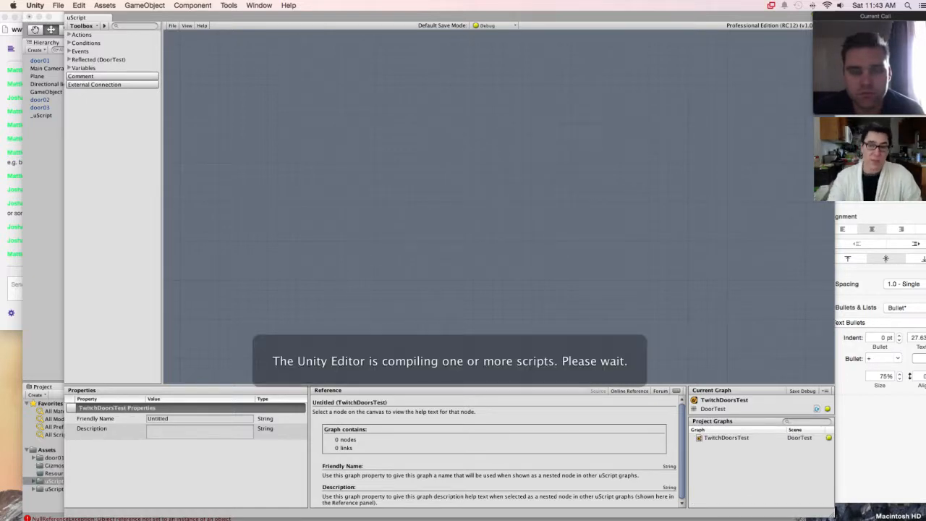
click(727, 438)
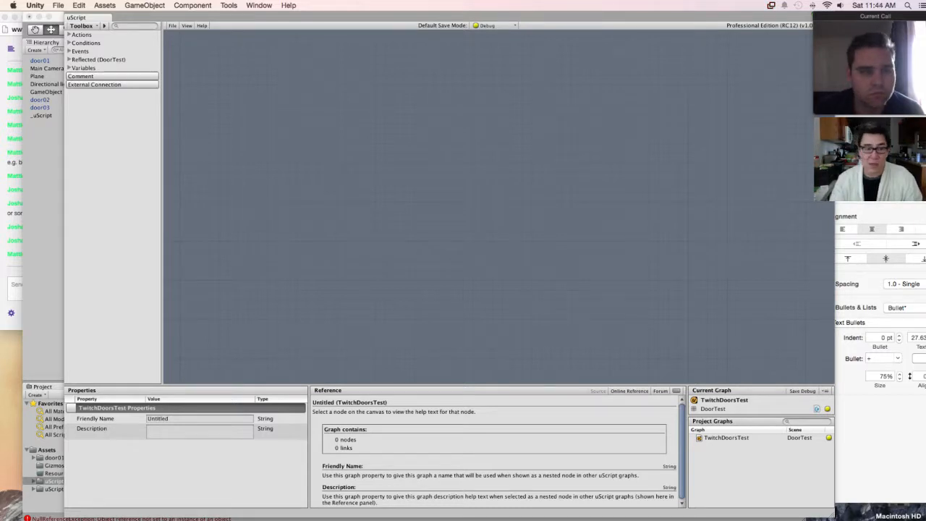
Step: Select the _uScript object in the door scene and locate its TwitchDoorsTest_Component script in the project files
key(super+grave)
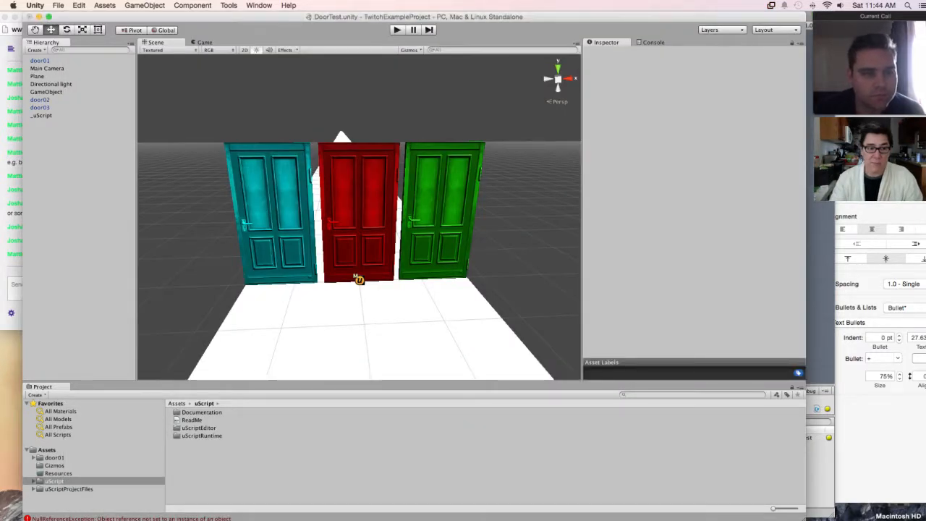
click(359, 279)
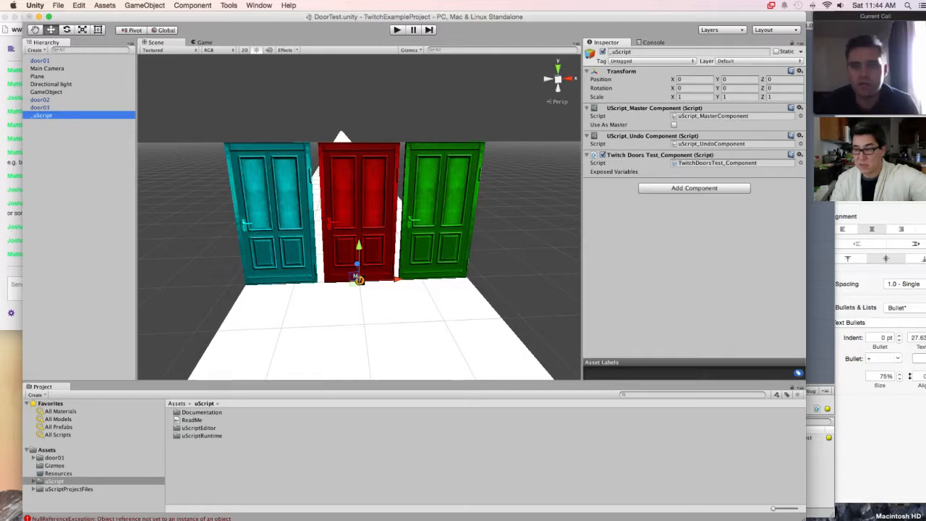
click(717, 163)
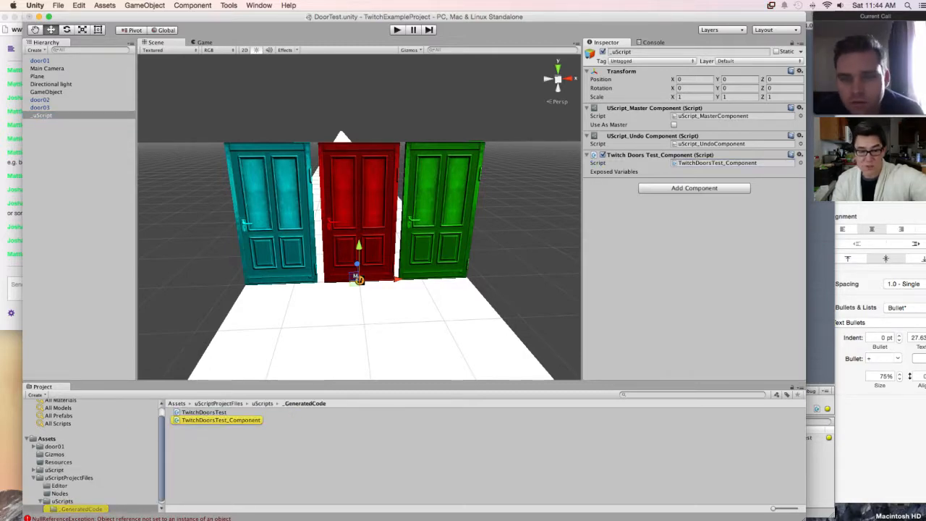
Step: Check the Console messages, then show the _uScript object's components in the Inspector again
click(653, 43)
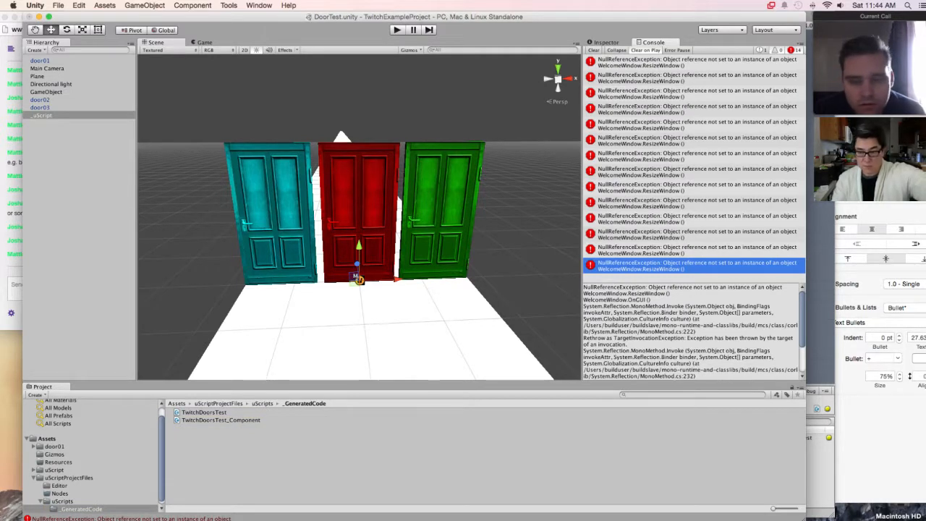
click(78, 167)
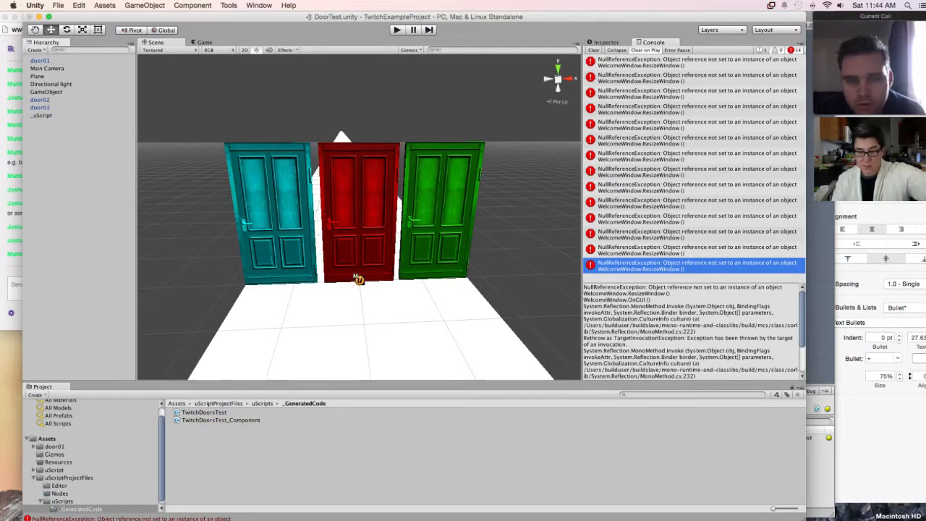
click(43, 116)
click(606, 43)
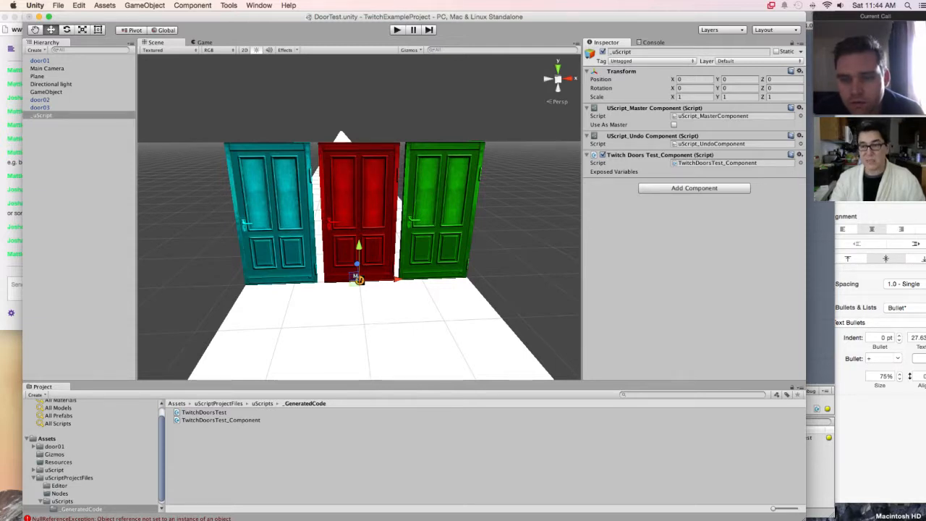
Step: Open the TwitchDoorsTest_Component script asset in the Inspector and read through its generated code
click(718, 163)
click(347, 459)
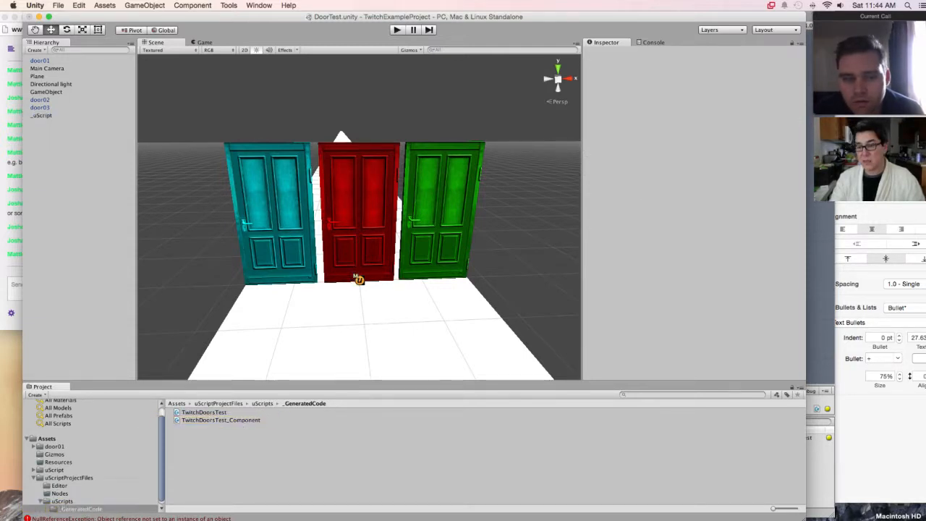
click(221, 420)
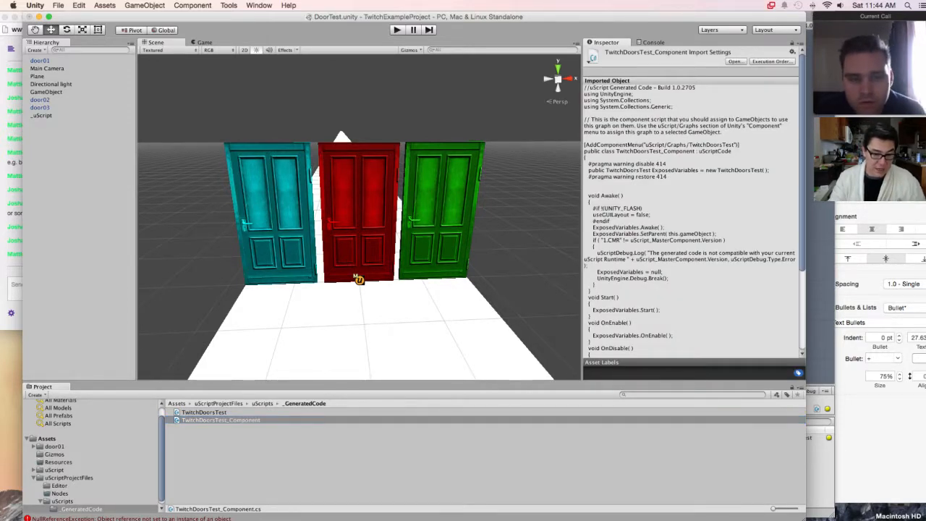
click(359, 279)
scroll(691, 210, down, 5)
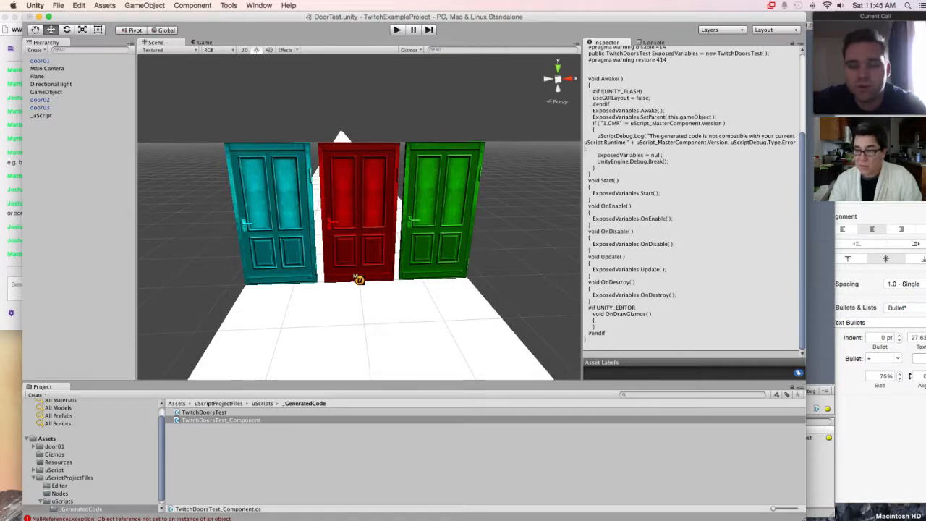
Step: Switch to the Keynote presentation and add a blank black slide after slide 4
key(super+grave)
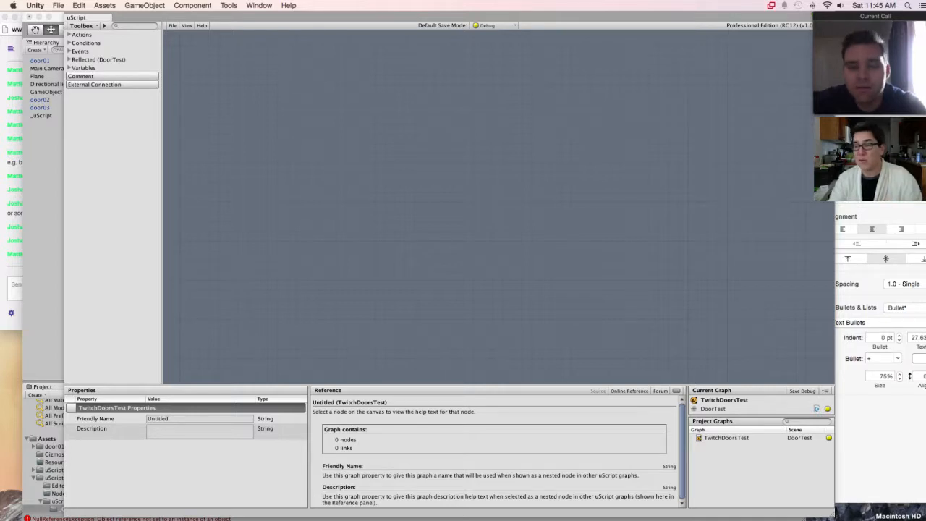
mouse_move(407, 507)
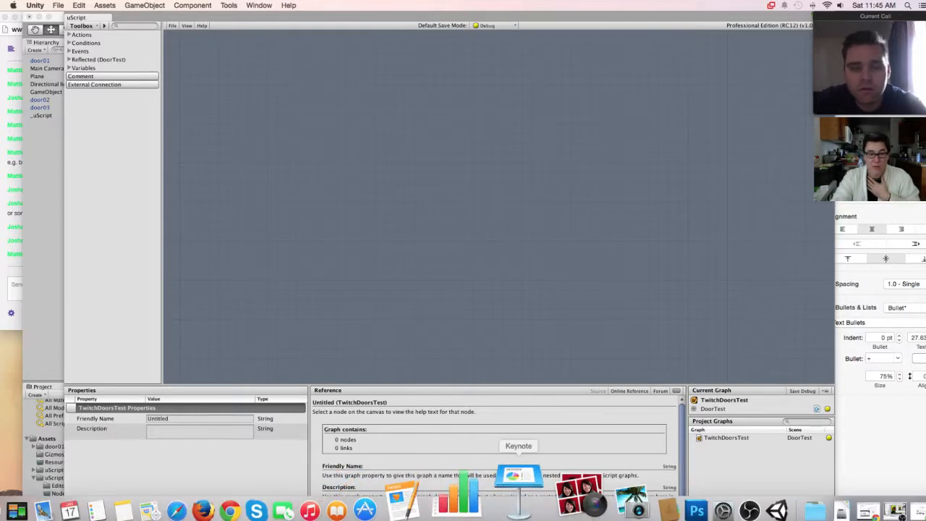
click(518, 500)
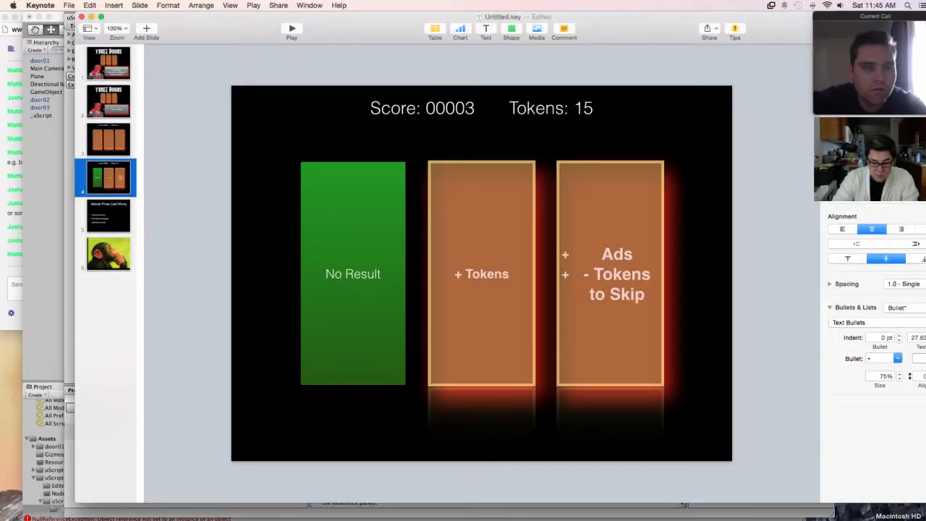
click(146, 29)
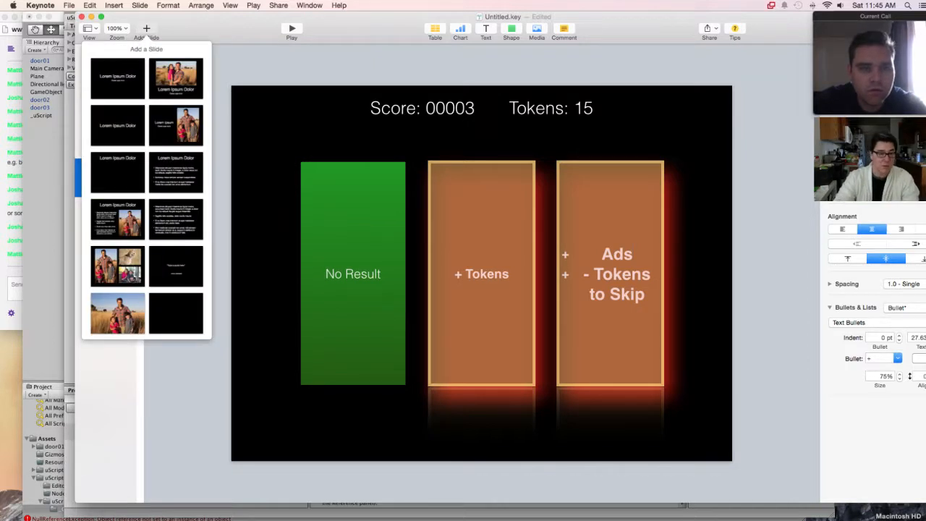
click(176, 313)
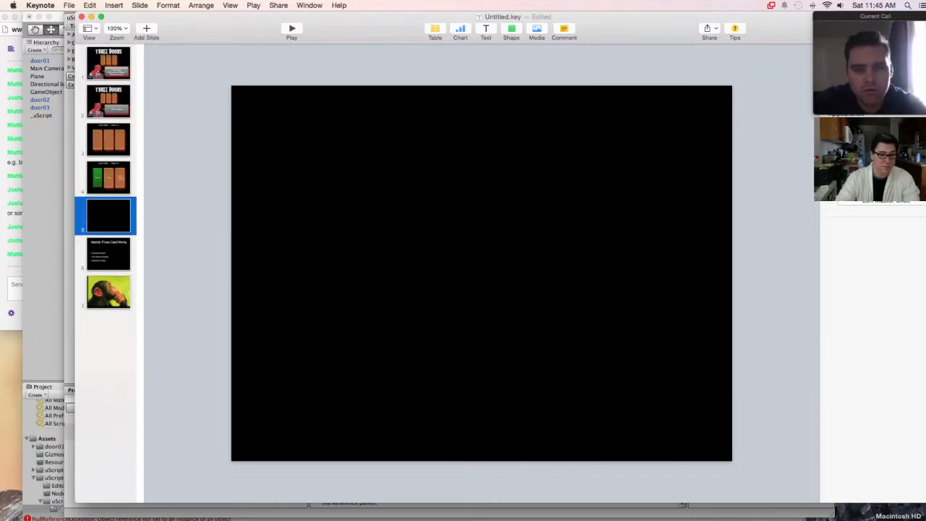
Step: Add a gray gradient rounded rectangle to the blank slide and enlarge it into a tall box left of centre
click(511, 30)
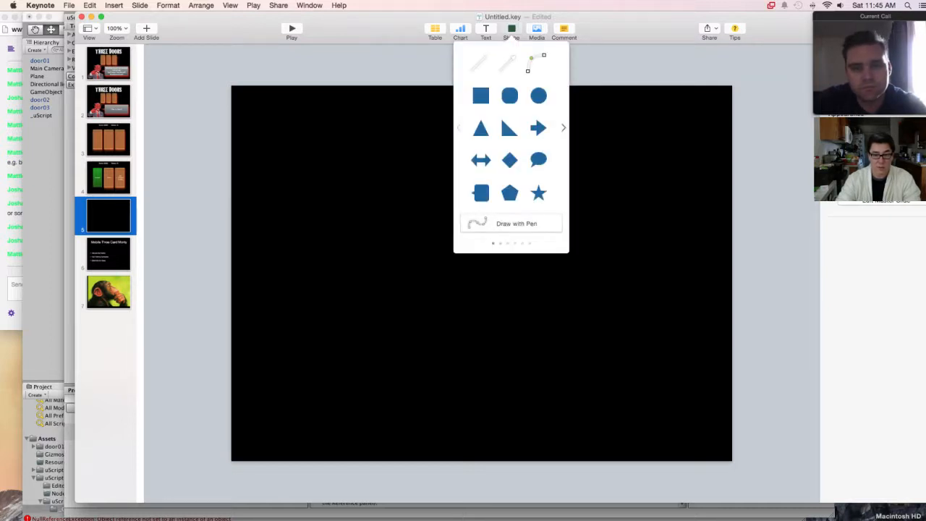
click(564, 128)
click(563, 128)
click(563, 128)
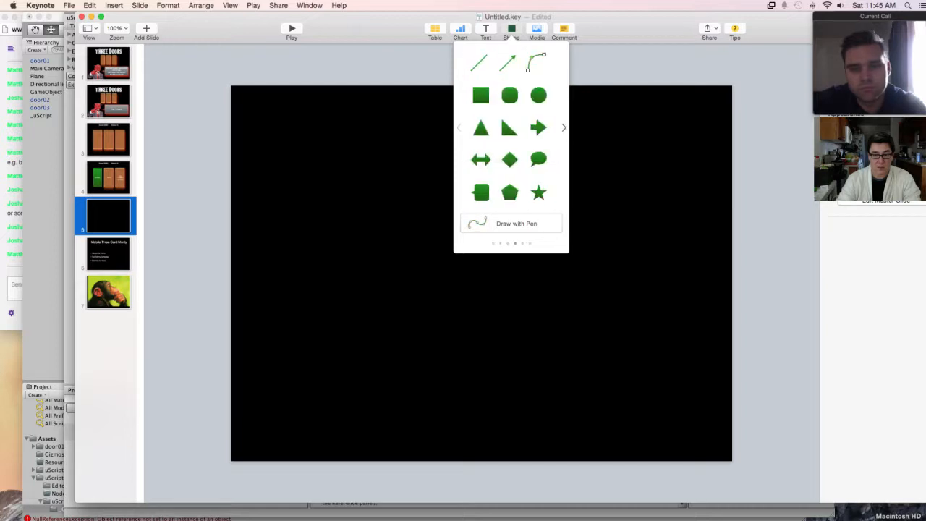
click(564, 128)
click(510, 95)
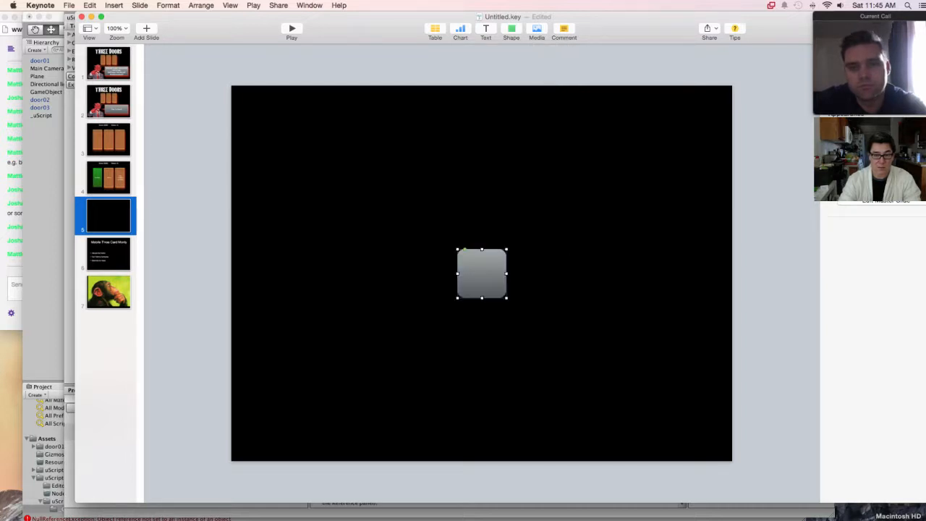
drag(482, 274, 413, 369)
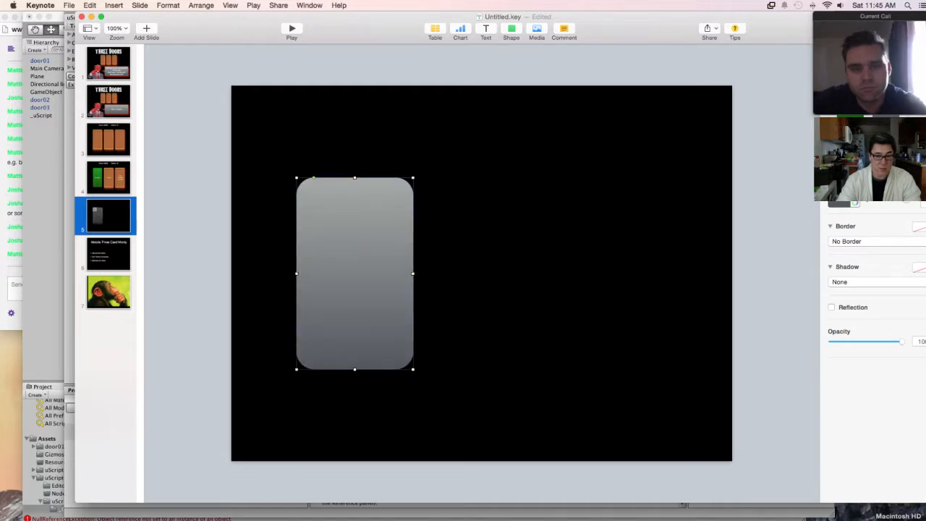
Step: Label the rounded box "Event" and enlarge its text slightly
double_click(355, 273)
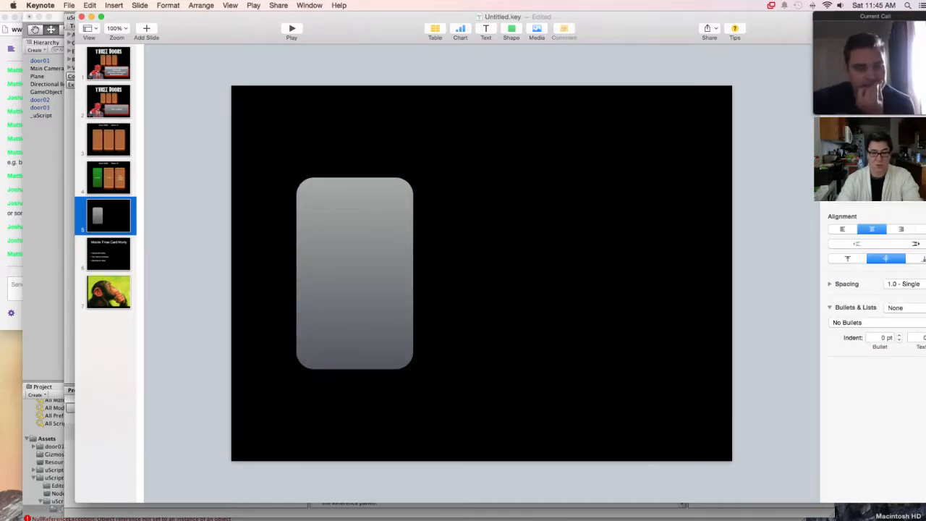
text(Event)
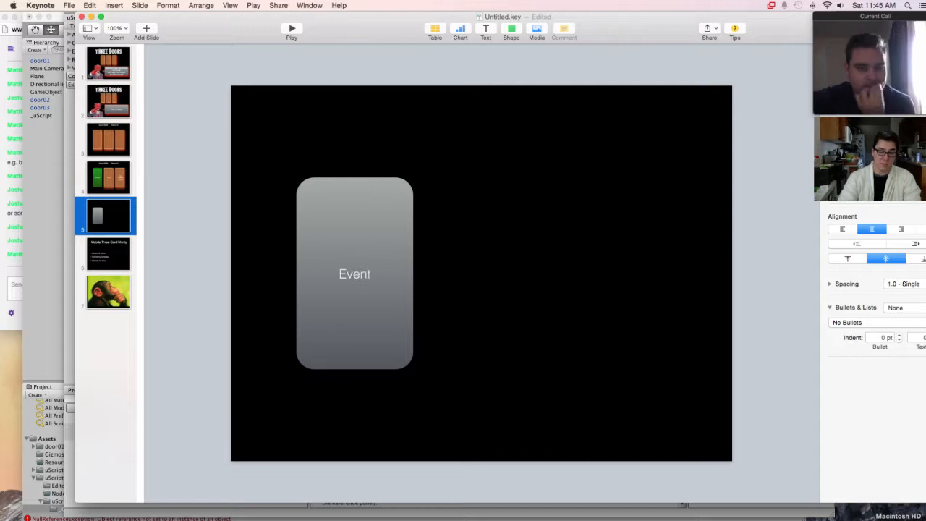
key(super+a)
key(super+plus)
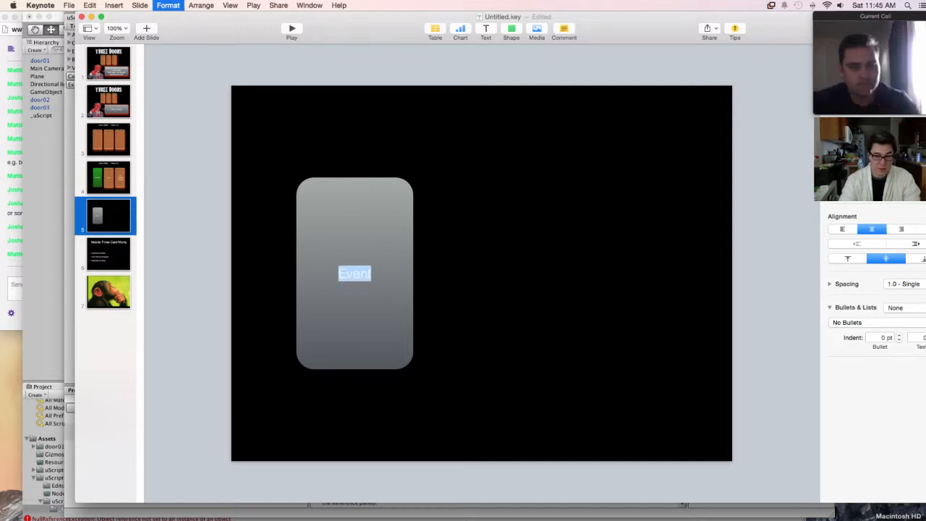
key(super+plus)
click(550, 289)
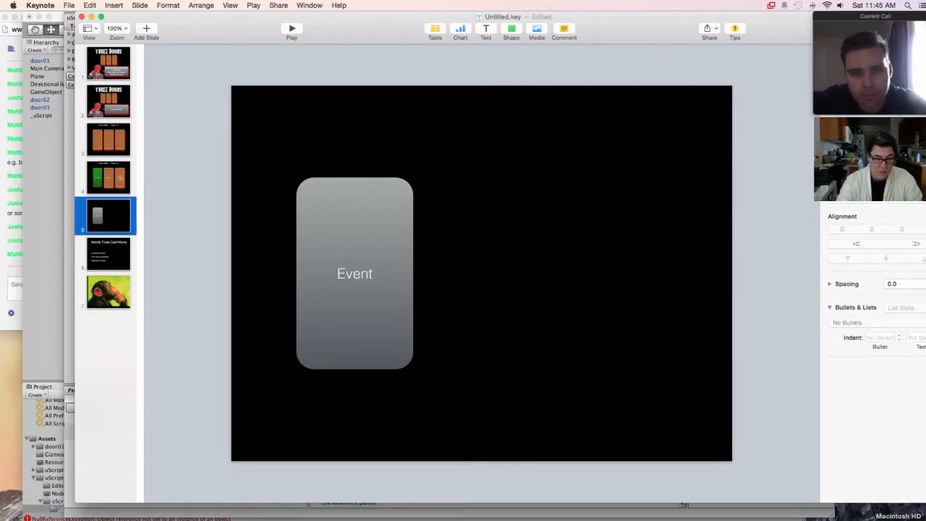
Step: Add a gray arrow line beside the Event box on the slide
click(511, 29)
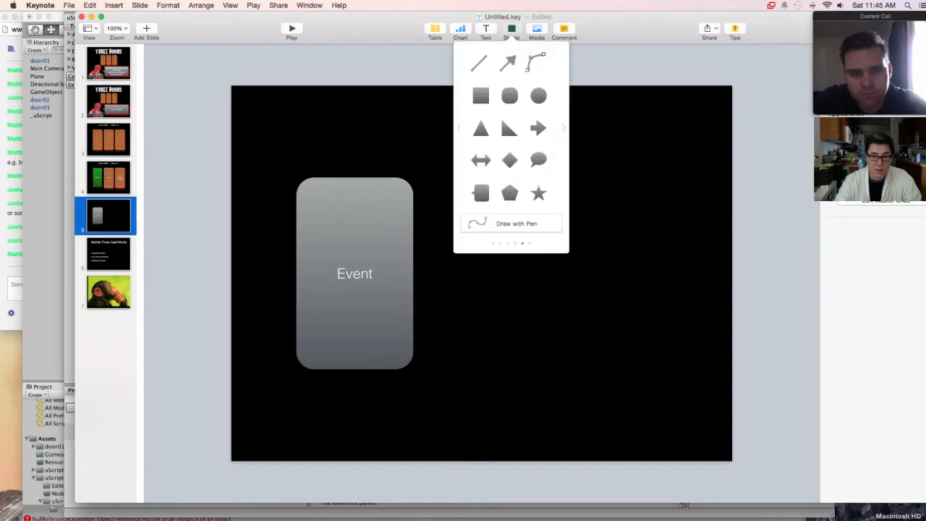
click(508, 63)
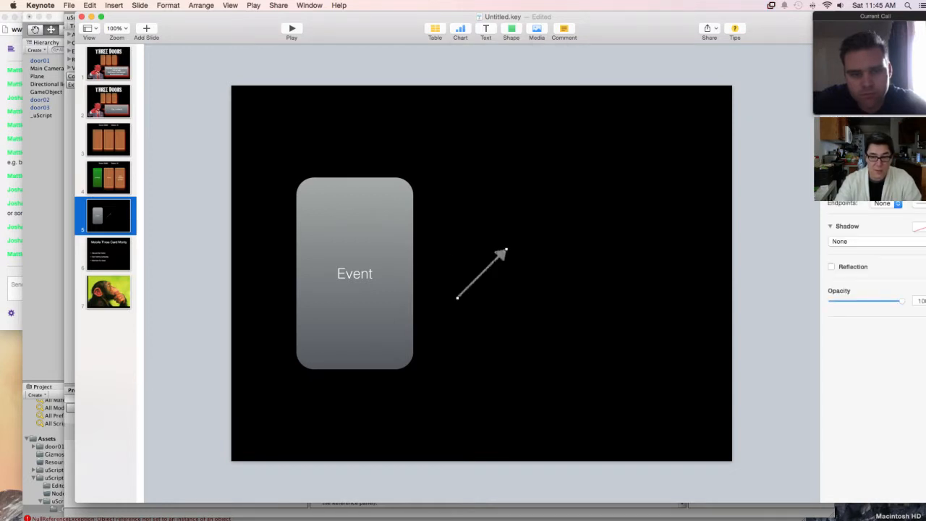